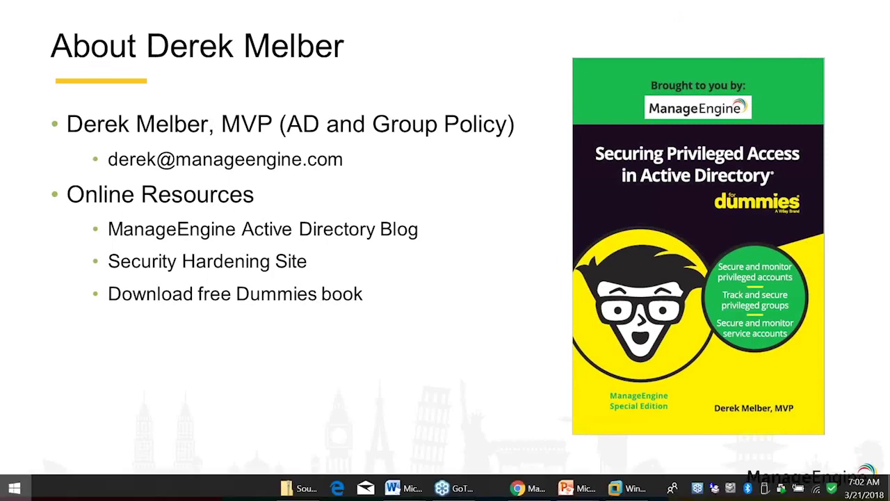
Step: Switch to Chrome and open the ManageEngine Blog from the ManageEngine website
{"action": "key", "text": "super"}
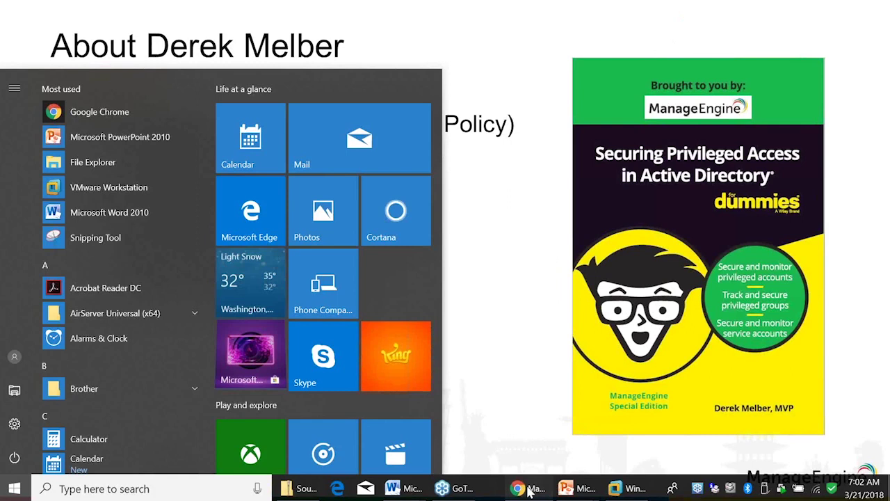
{"action": "left_click", "coordinate": [527, 489]}
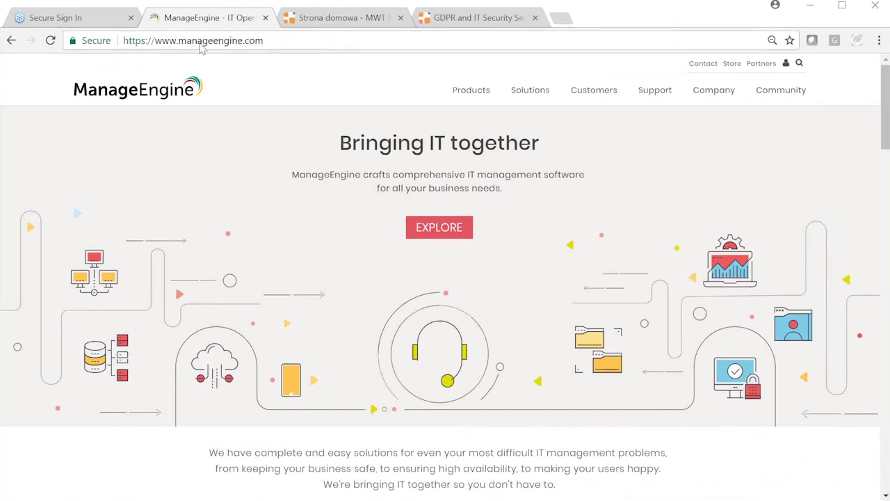
{"action": "mouse_move", "coordinate": [652, 85]}
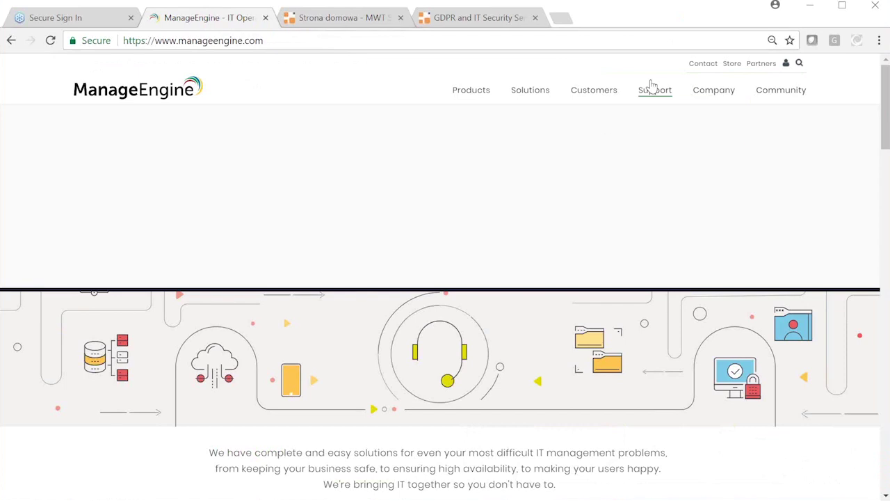
{"action": "left_click", "coordinate": [567, 213]}
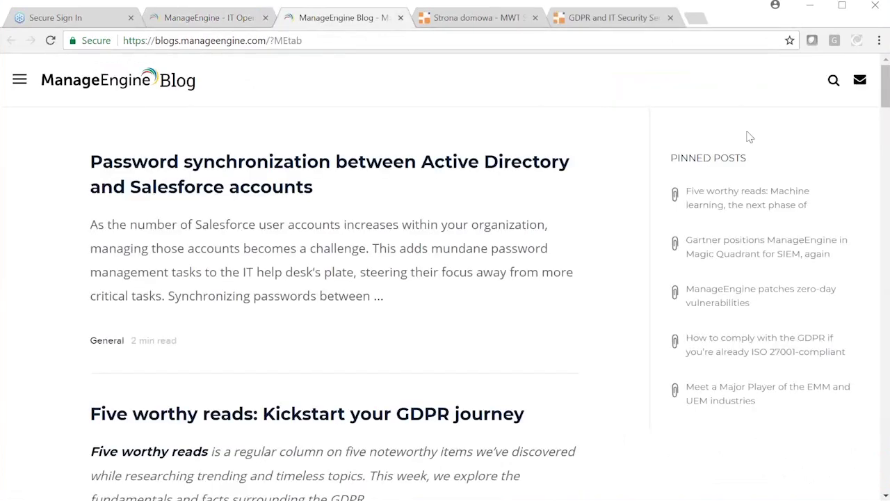
Step: Search the ManageEngine Blog for "active directory"
{"action": "left_click", "coordinate": [834, 80]}
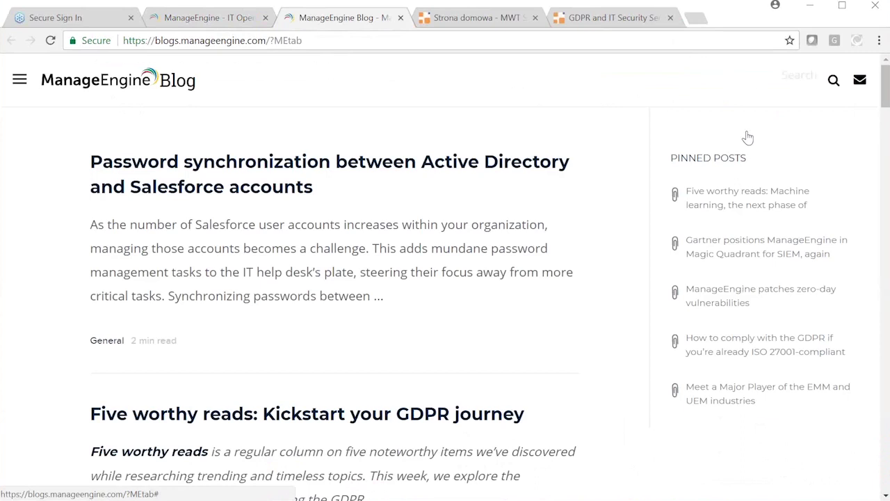
{"action": "type", "text": "act"}
{"action": "left_click", "coordinate": [687, 101]}
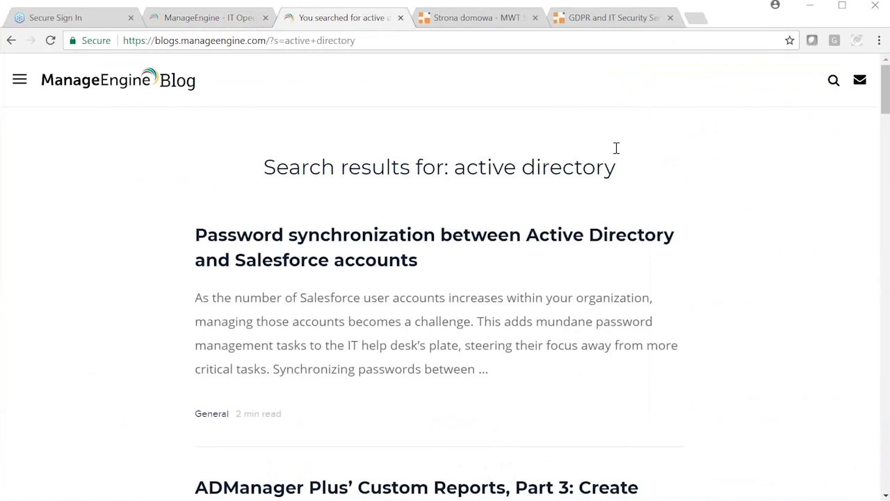
Step: Look through the blog's Active Directory articles, down to the post on designing Active Directory groups for the GDPR
{"action": "scroll", "coordinate": [585, 159], "scroll_direction": "down", "scroll_amount": 1}
{"action": "scroll", "coordinate": [585, 159], "scroll_direction": "down", "scroll_amount": 2}
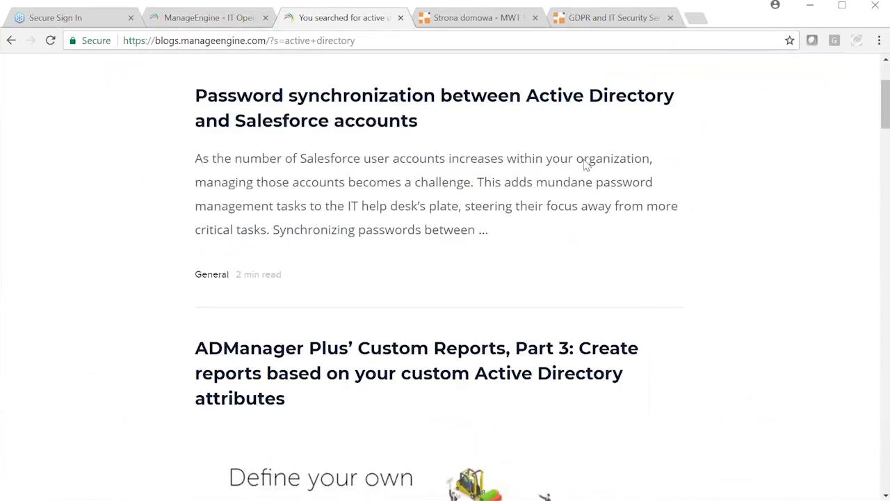
{"action": "scroll", "coordinate": [282, 190], "scroll_direction": "down", "scroll_amount": 2}
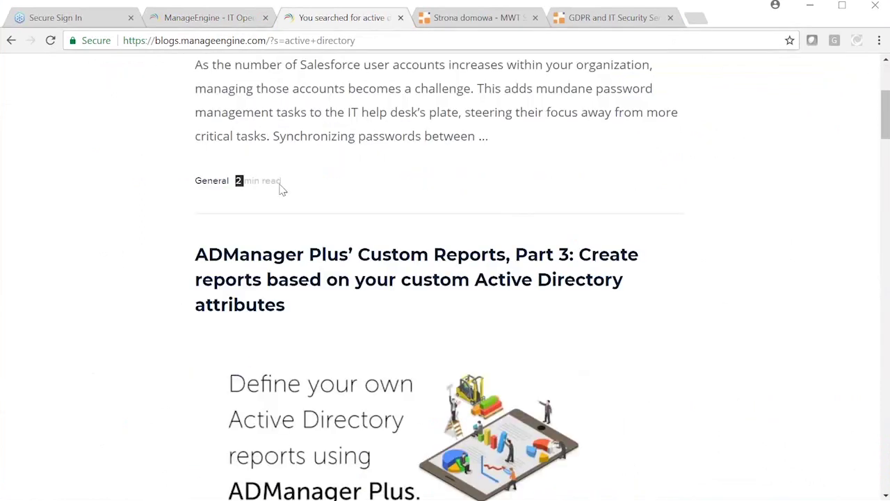
{"action": "scroll", "coordinate": [381, 186], "scroll_direction": "down", "scroll_amount": 1}
{"action": "scroll", "coordinate": [381, 187], "scroll_direction": "down", "scroll_amount": 5}
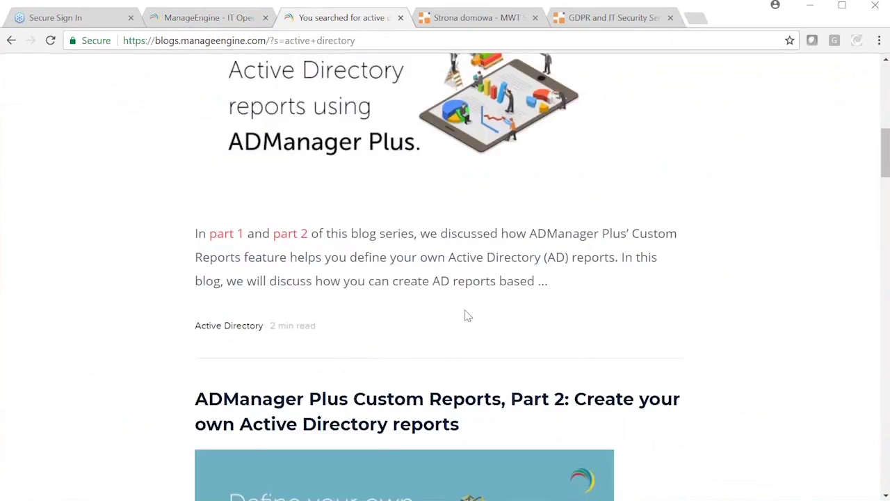
{"action": "scroll", "coordinate": [467, 315], "scroll_direction": "down", "scroll_amount": 3}
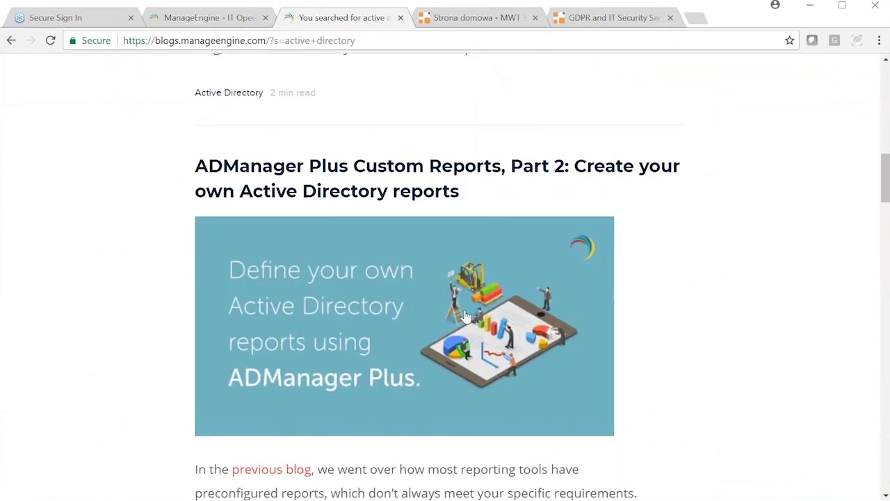
{"action": "scroll", "coordinate": [468, 315], "scroll_direction": "down", "scroll_amount": 6}
{"action": "scroll", "coordinate": [467, 314], "scroll_direction": "down", "scroll_amount": 1}
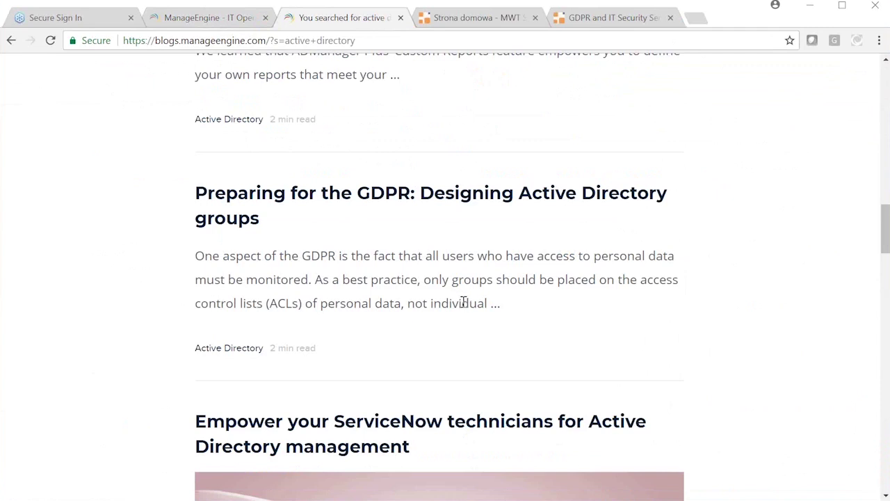
Step: Close the blog and open the Security Hardening for Active Directory page from ManageEngine's Active Directory products
{"action": "left_click", "coordinate": [401, 18]}
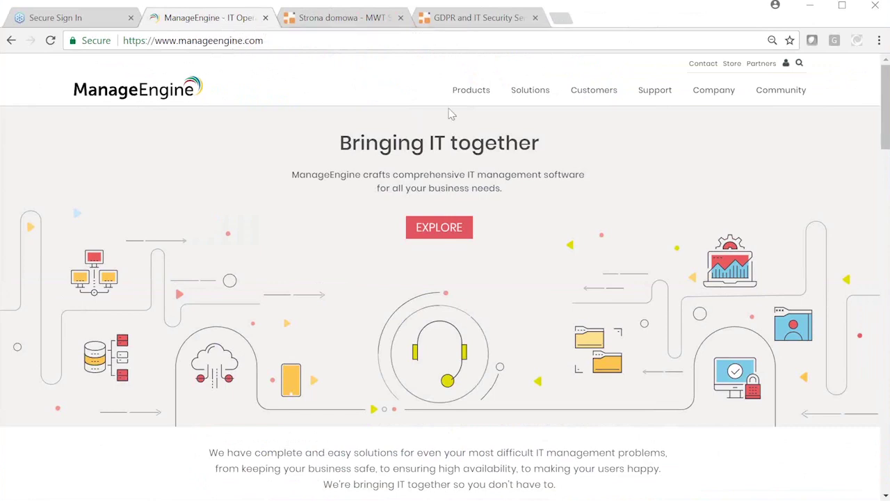
{"action": "mouse_move", "coordinate": [467, 102]}
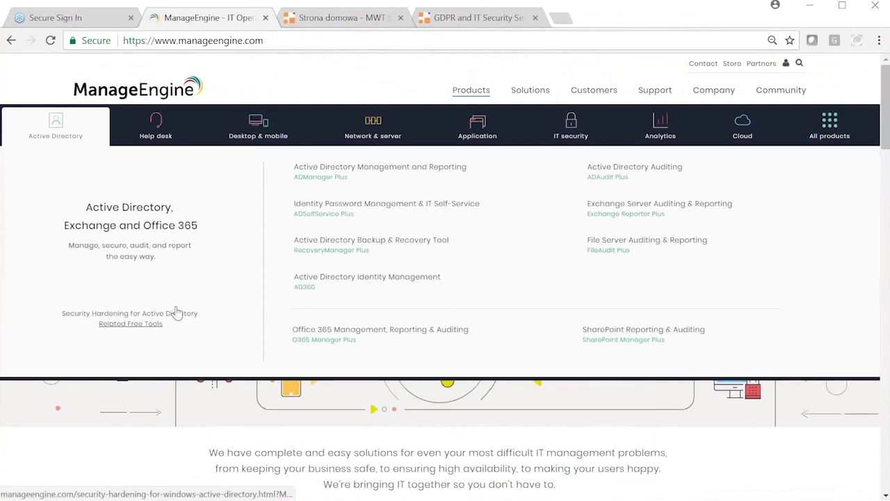
{"action": "left_click", "coordinate": [176, 312]}
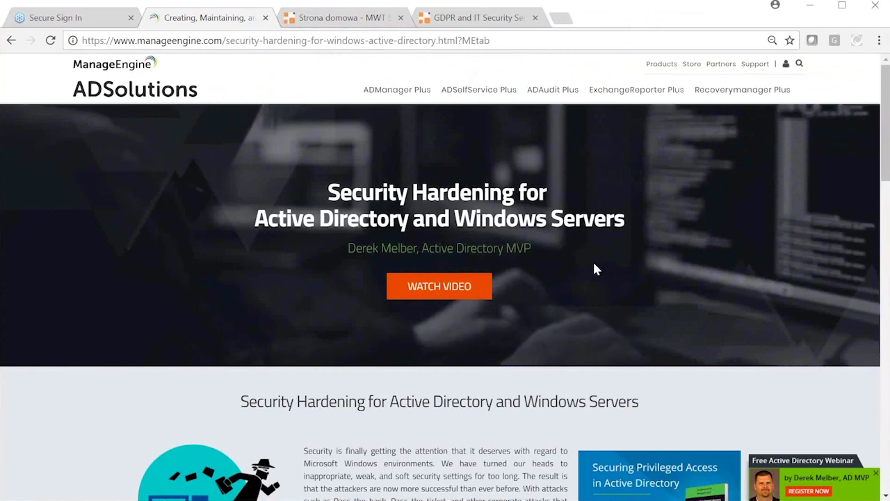
Step: Review the security hardening topics, expanding and collapsing Active Directory groups, and return to the free Securing Privileged Access eBook offer
{"action": "scroll", "coordinate": [595, 269], "scroll_direction": "down", "scroll_amount": 3}
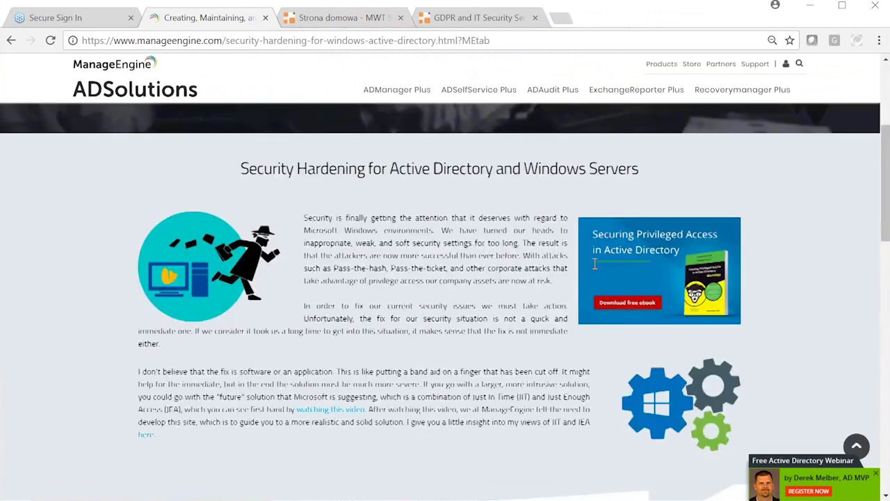
{"action": "scroll", "coordinate": [595, 265], "scroll_direction": "down", "scroll_amount": 5}
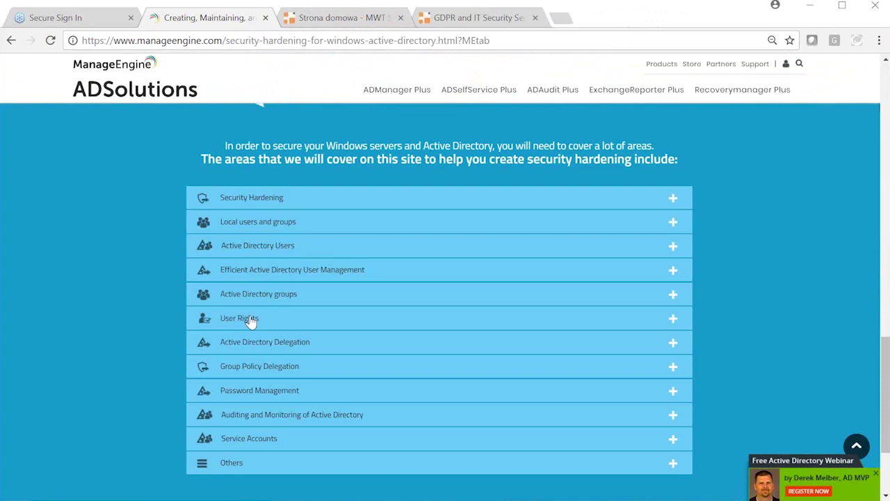
{"action": "left_click", "coordinate": [288, 296]}
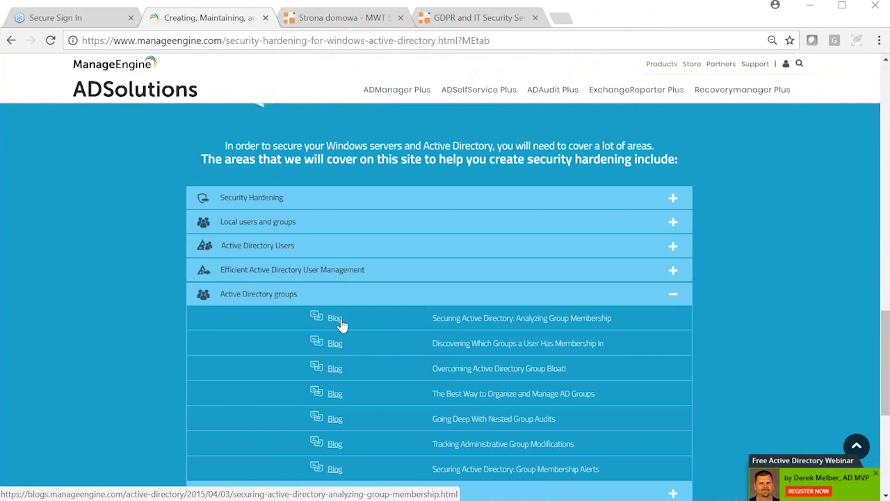
{"action": "left_click", "coordinate": [282, 296]}
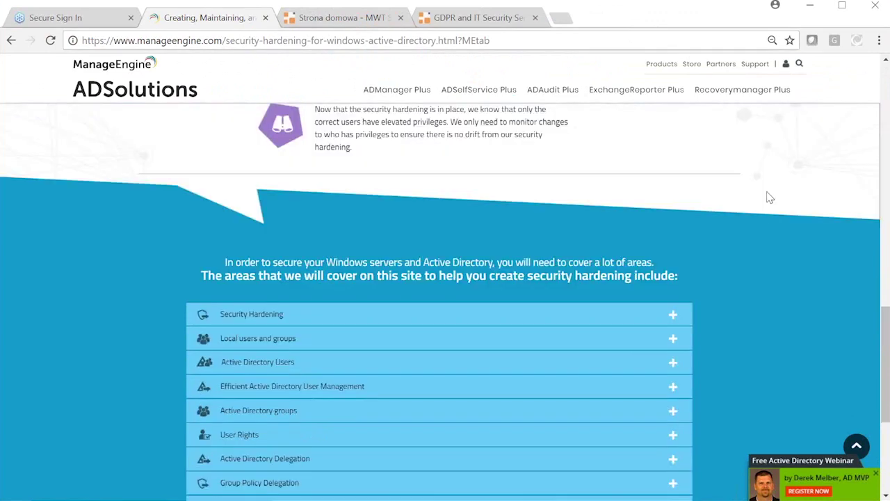
{"action": "scroll", "coordinate": [770, 197], "scroll_direction": "up", "scroll_amount": 3}
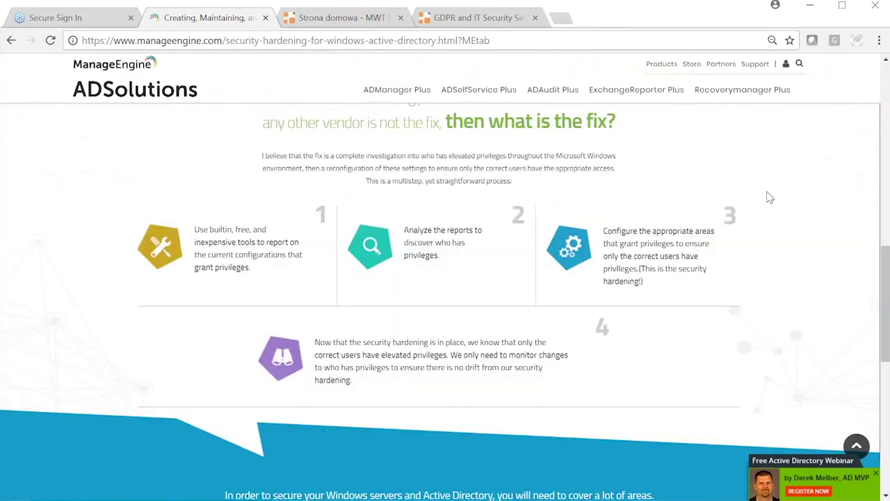
{"action": "scroll", "coordinate": [770, 198], "scroll_direction": "up", "scroll_amount": 5}
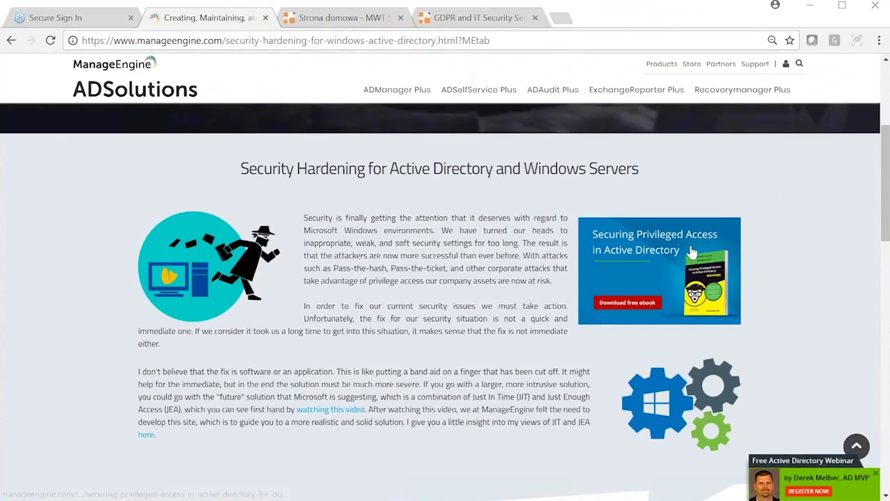
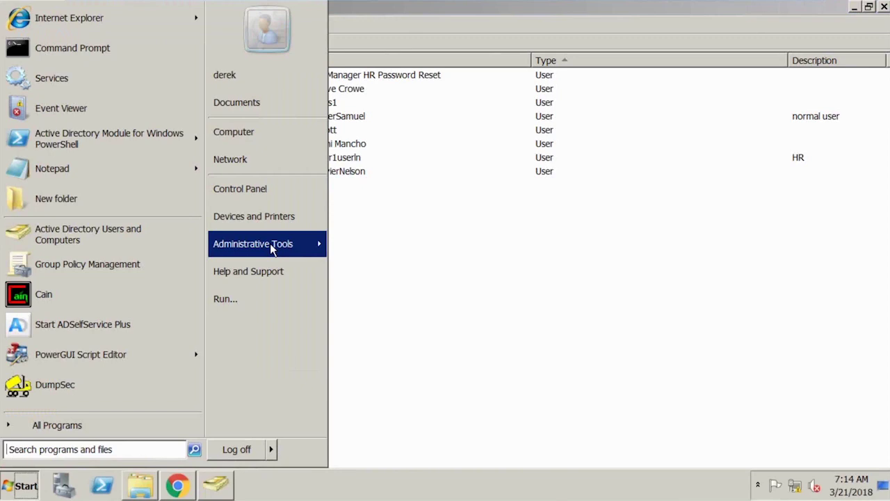
Step: Open Group Policy Management, bring up the Default Domain Policy in the policy editor, and widen its tree pane
{"action": "left_click", "coordinate": [375, 240]}
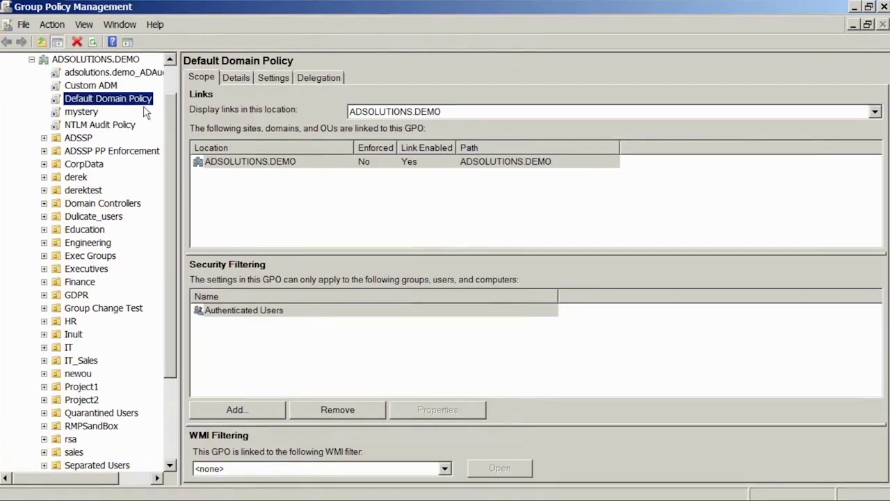
{"action": "left_click_drag", "start_coordinate": [210, 60], "coordinate": [495, 102]}
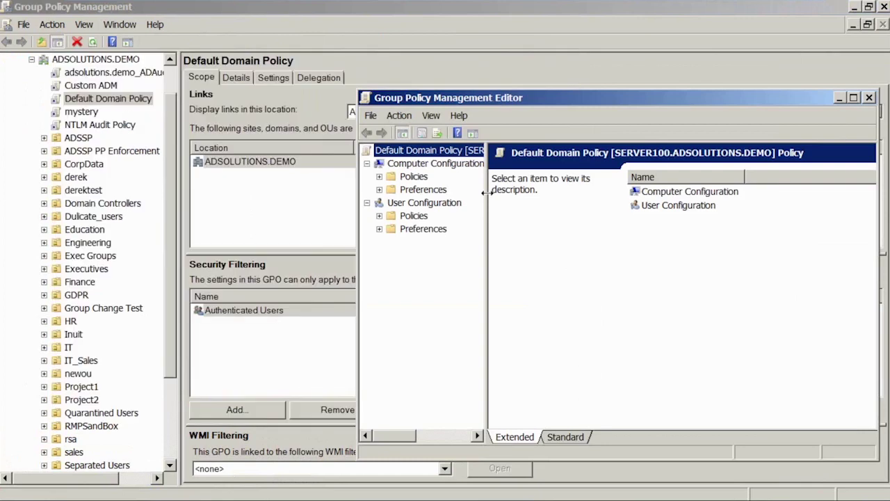
{"action": "left_click_drag", "start_coordinate": [485, 193], "coordinate": [531, 191]}
Step: Compare the Computer Configuration and User Configuration nodes of the Default Domain Policy, and close the policy editor
{"action": "left_click", "coordinate": [472, 165]}
{"action": "left_click", "coordinate": [447, 203]}
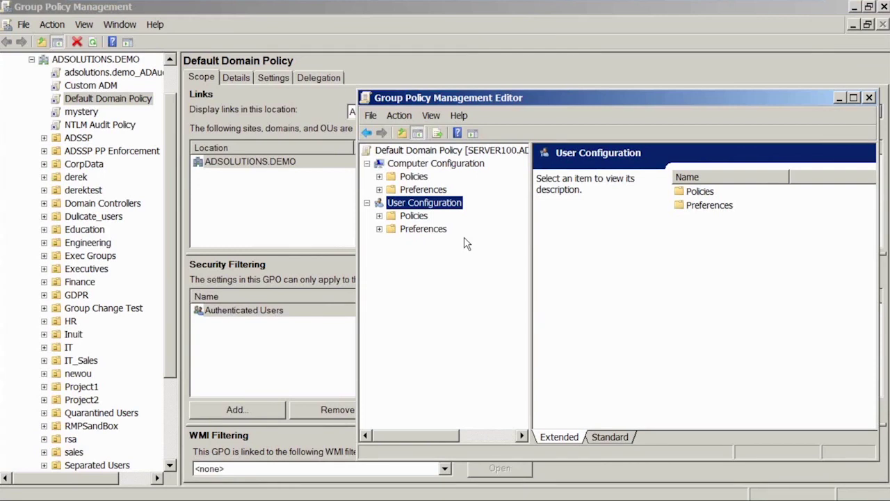
{"action": "left_click", "coordinate": [414, 164]}
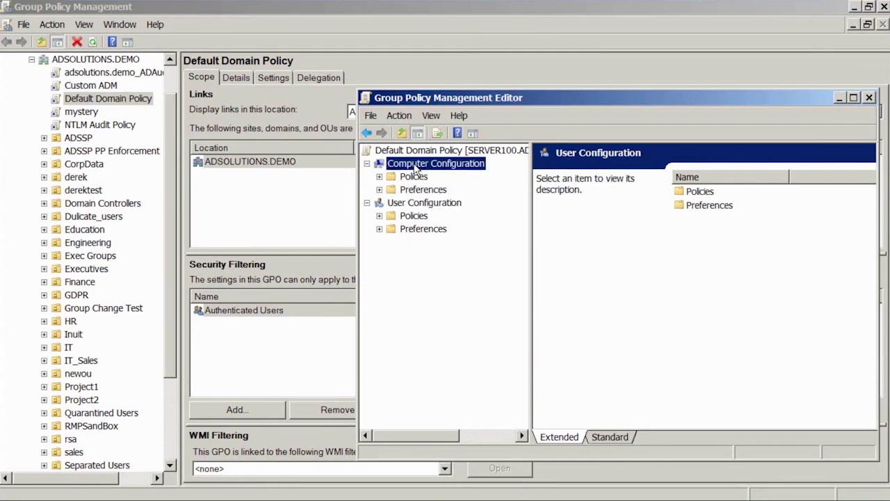
{"action": "left_click", "coordinate": [419, 203]}
{"action": "left_click", "coordinate": [420, 164]}
{"action": "left_click", "coordinate": [421, 203]}
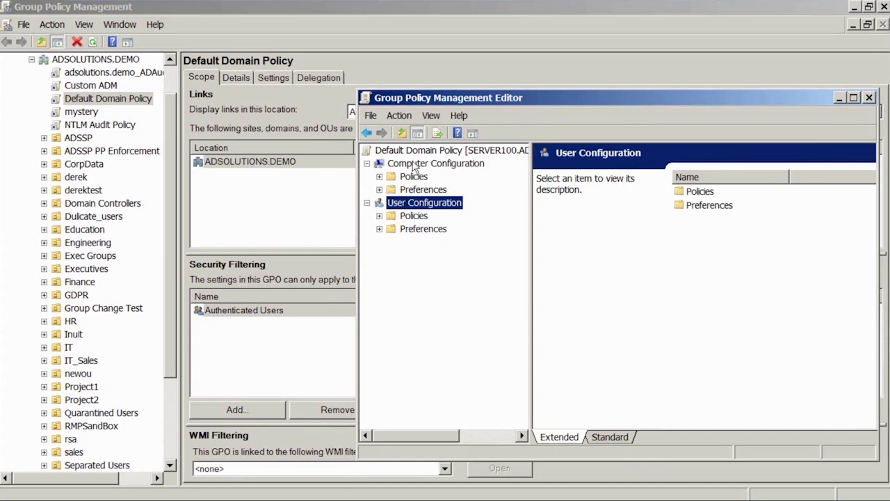
{"action": "double_click", "coordinate": [366, 99]}
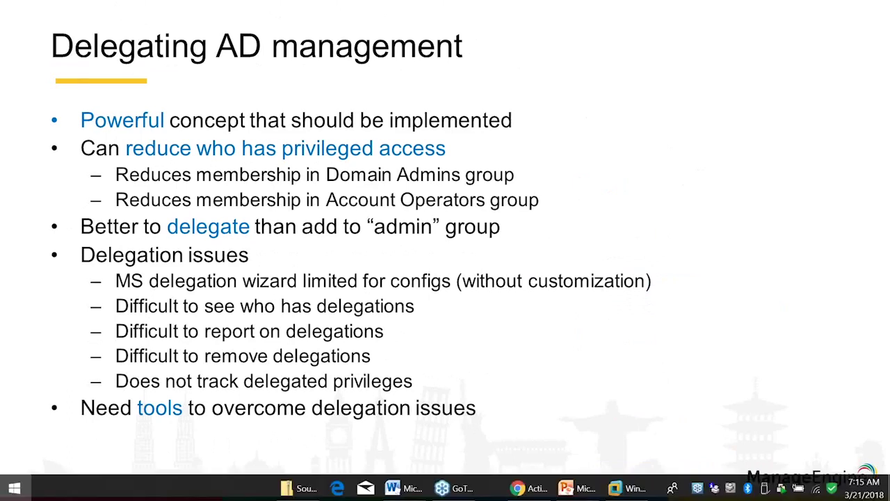
Step: Switch from the slides to the server virtual machine and select the GDPR organizational unit in Group Policy Management
{"action": "key", "text": "super"}
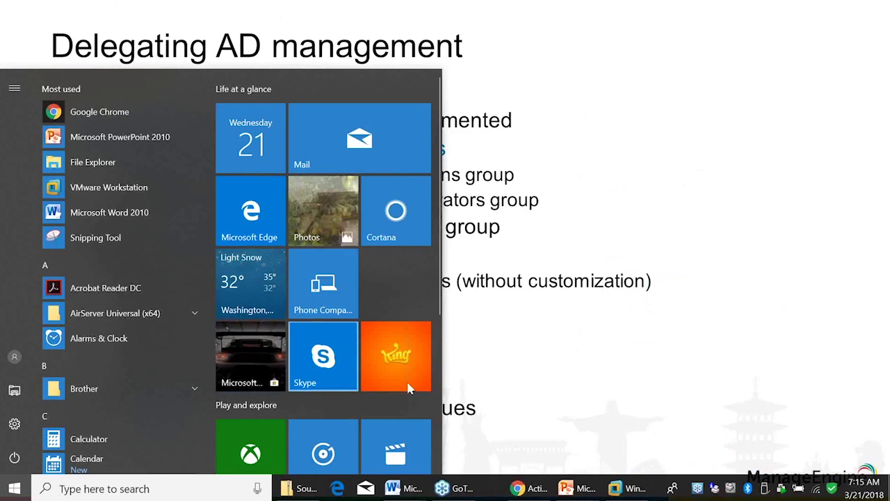
{"action": "mouse_move", "coordinate": [627, 492]}
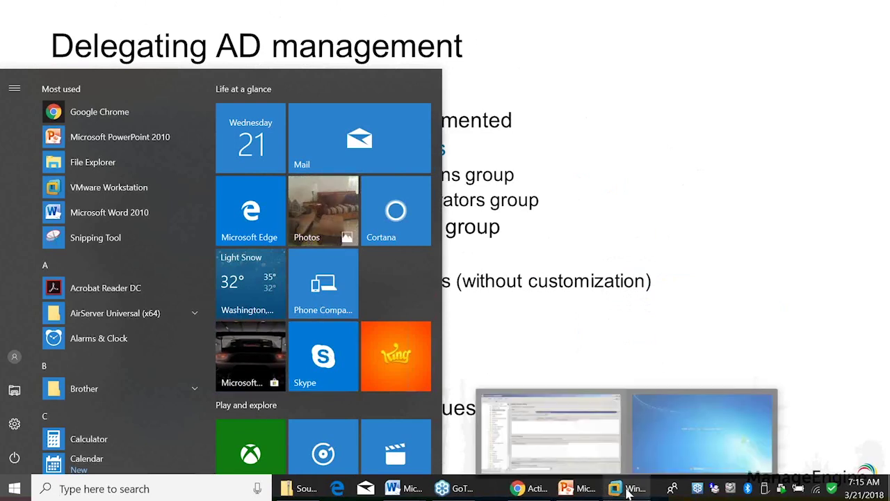
{"action": "left_click", "coordinate": [550, 431]}
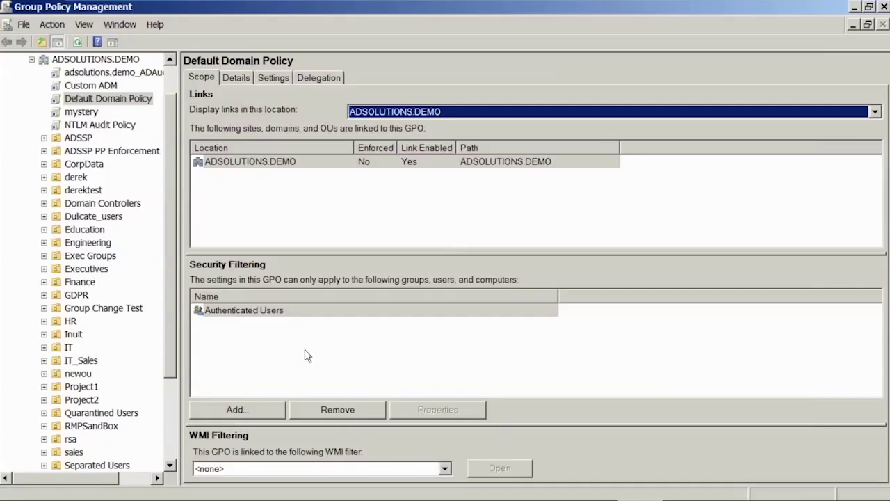
{"action": "left_click", "coordinate": [78, 295]}
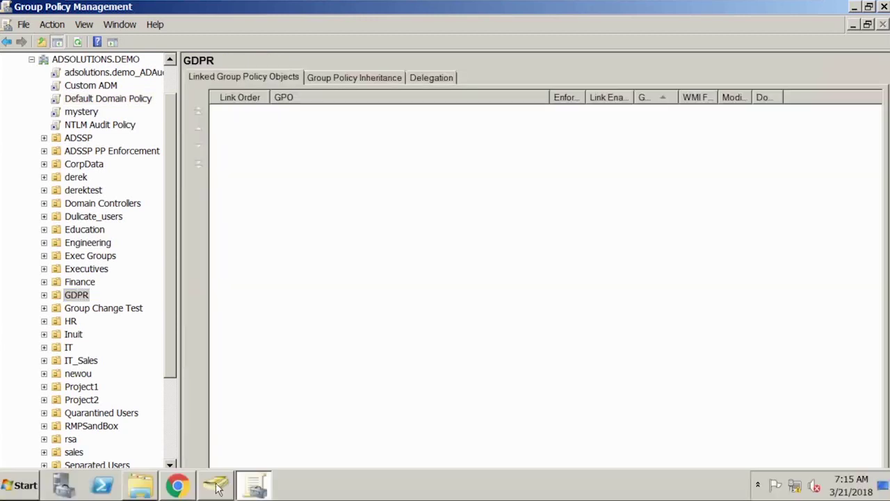
Step: Switch to Active Directory Users and Computers and examine the modify and read-only access groups in the GDPR organizational unit
{"action": "left_click", "coordinate": [217, 487]}
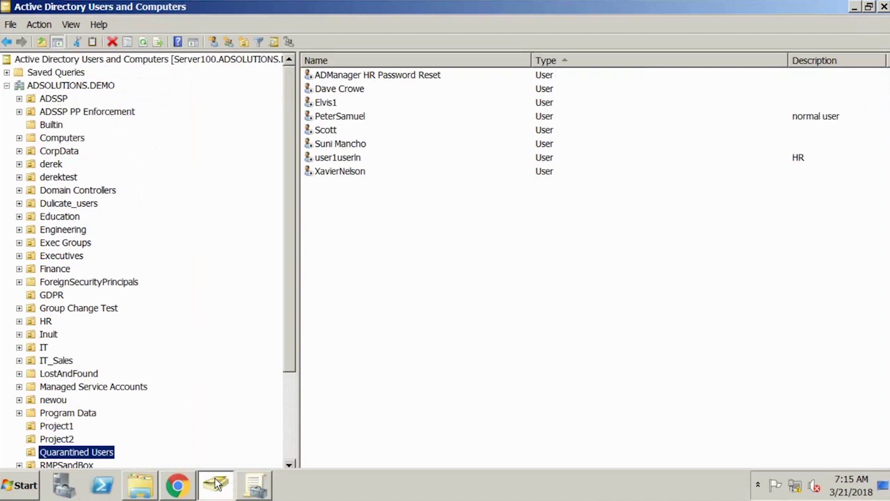
{"action": "key", "text": "g"}
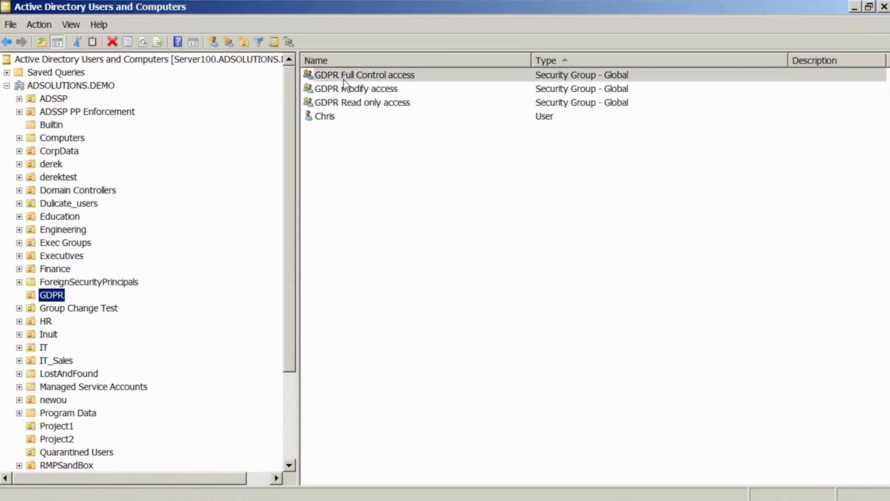
{"action": "left_click", "coordinate": [344, 88]}
{"action": "left_click", "coordinate": [345, 102]}
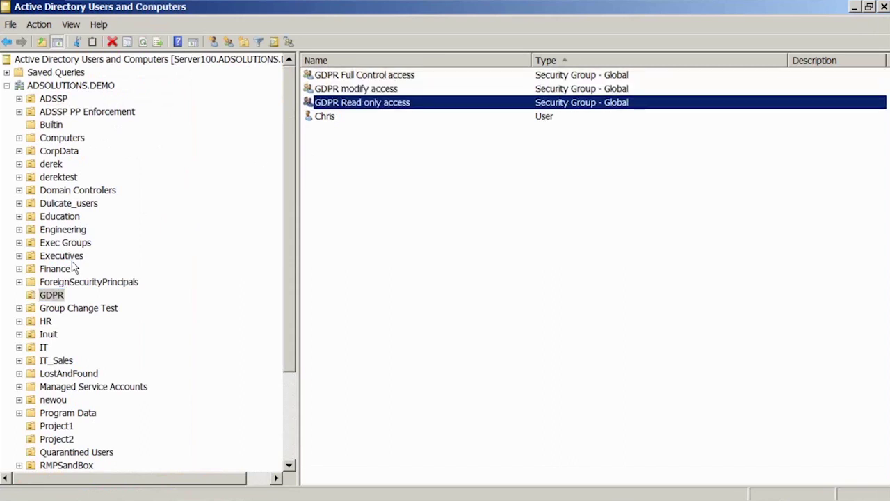
{"action": "left_click", "coordinate": [56, 296]}
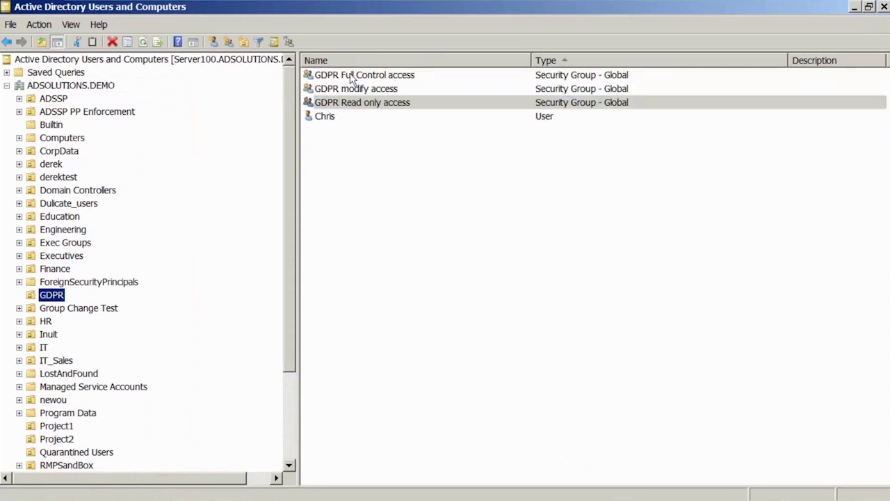
Step: Compare the full control, modify and read-only access groups in the GDPR organizational unit, and return to the slides
{"action": "left_click", "coordinate": [351, 88]}
{"action": "left_click", "coordinate": [352, 103]}
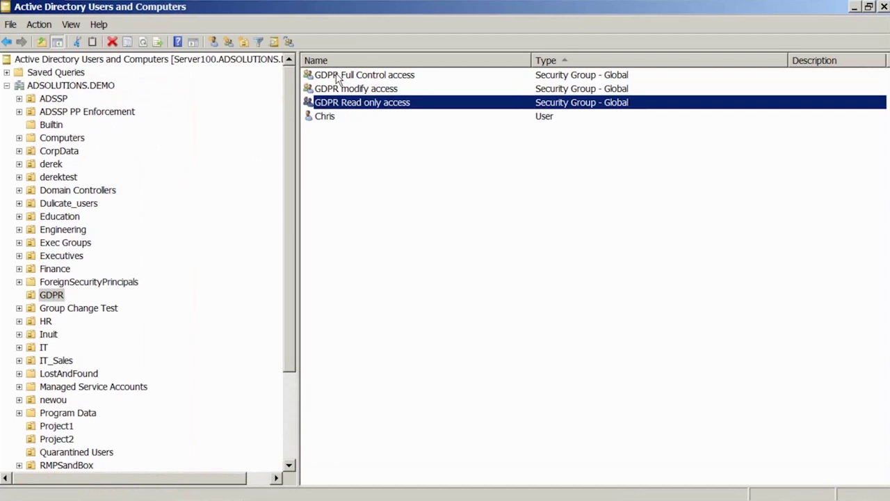
{"action": "left_click", "coordinate": [340, 75]}
{"action": "left_click", "coordinate": [341, 88]}
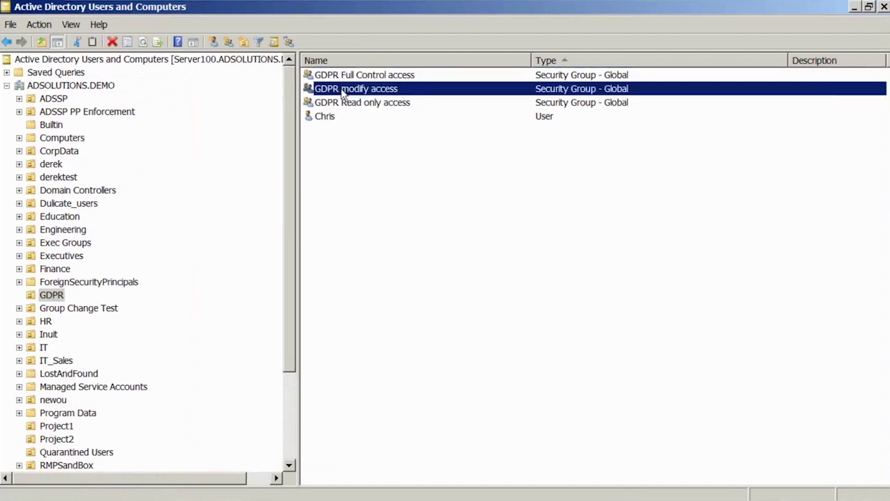
{"action": "left_click", "coordinate": [352, 102]}
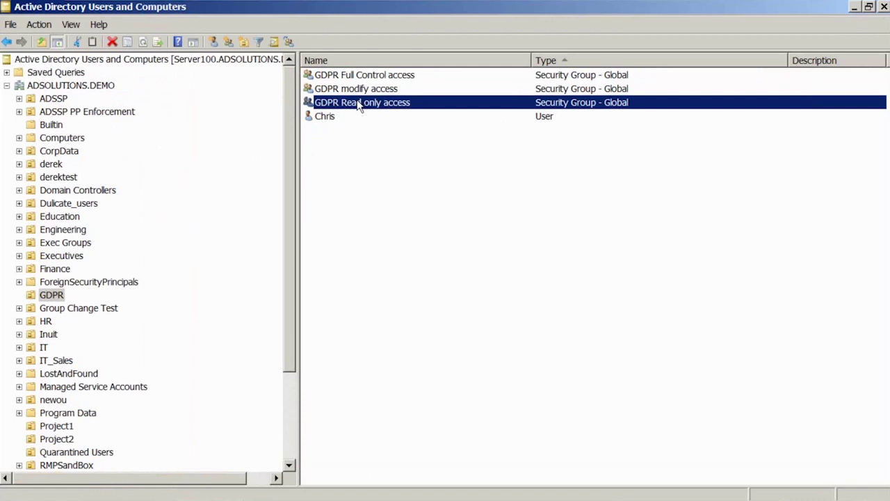
{"action": "mouse_move", "coordinate": [514, 6]}
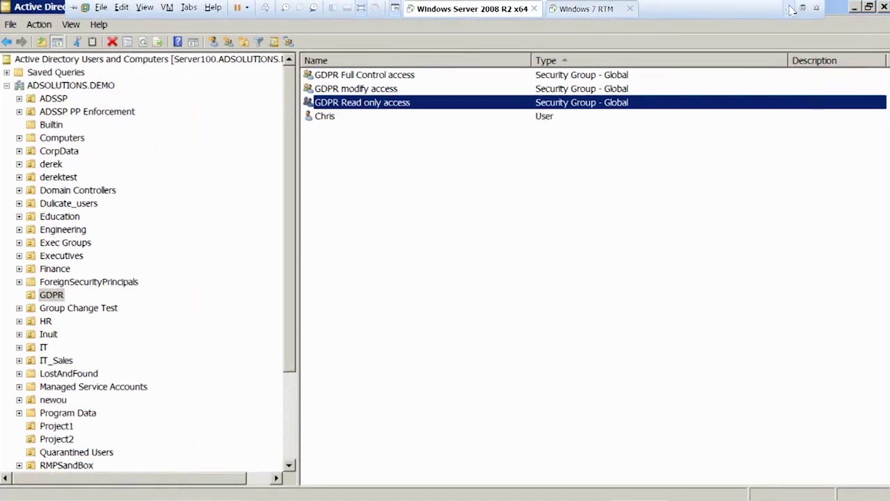
{"action": "left_click", "coordinate": [791, 9]}
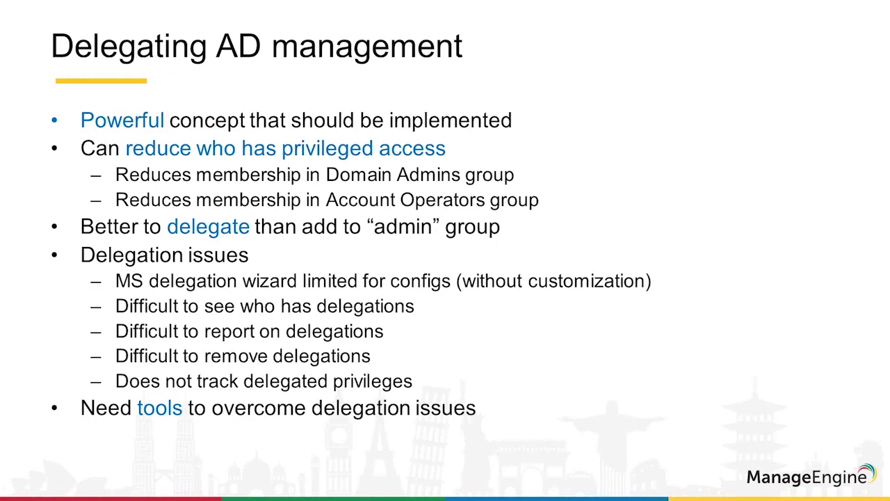
Step: Switch back to the server virtual machine and start delegating control of the GDPR organizational unit to the HD_Techs group
{"action": "key", "text": "super"}
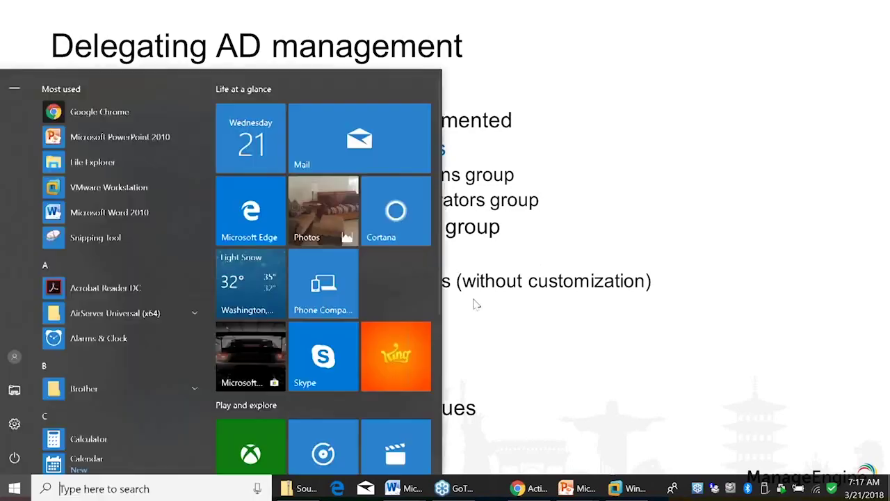
{"action": "left_click", "coordinate": [629, 487]}
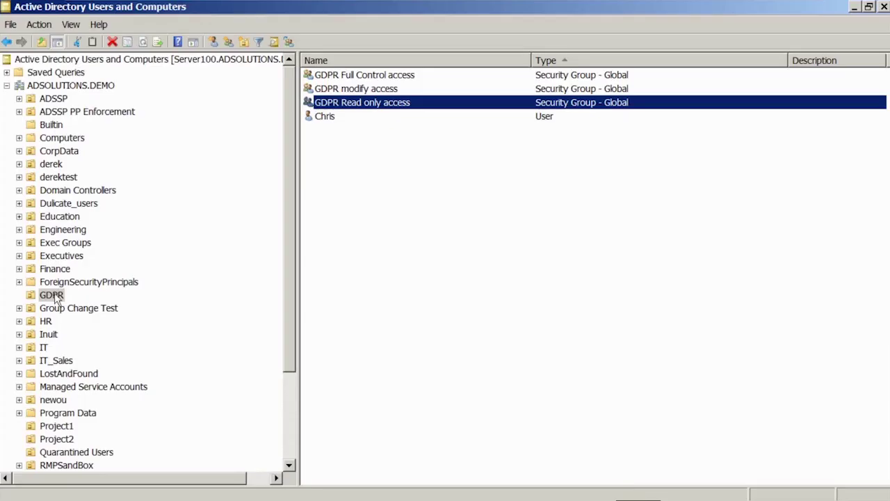
{"action": "right_click", "coordinate": [55, 296]}
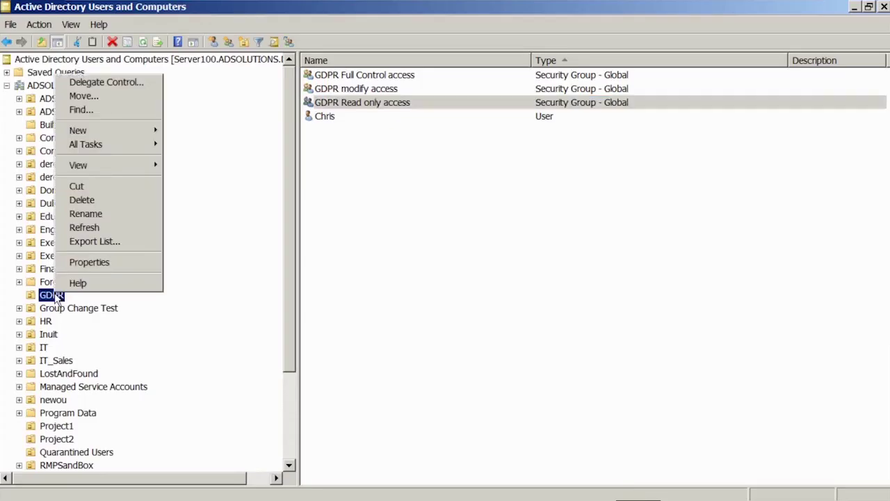
{"action": "left_click", "coordinate": [116, 83]}
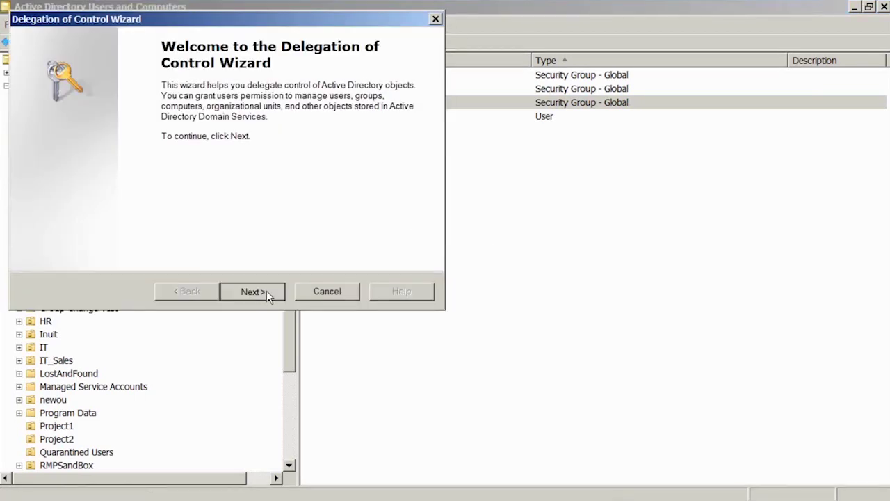
{"action": "left_click", "coordinate": [266, 292]}
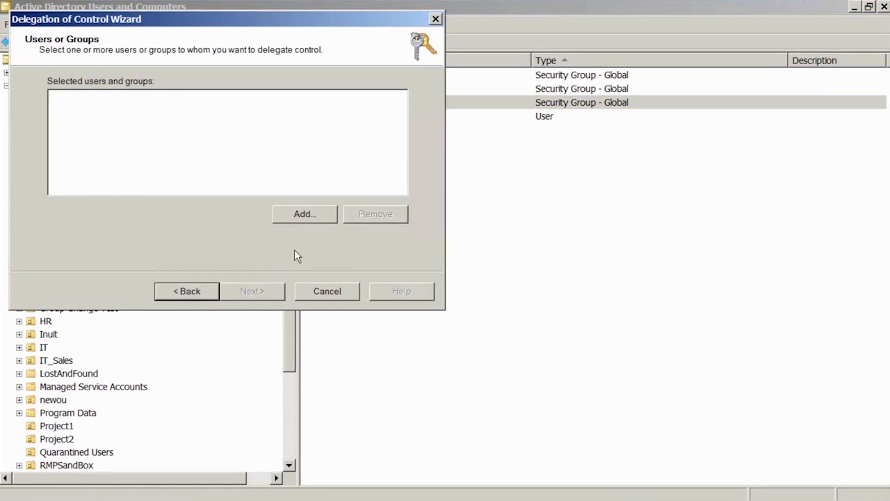
{"action": "left_click", "coordinate": [303, 214]}
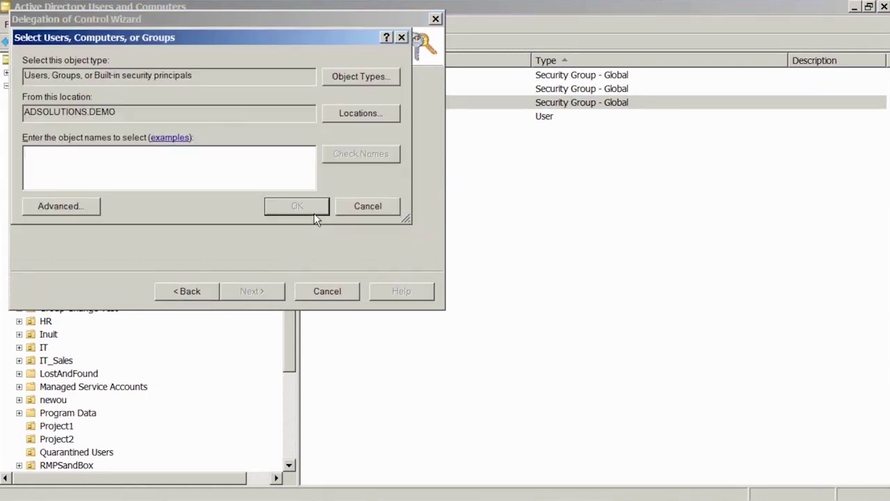
{"action": "type", "text": "hd"}
{"action": "left_click", "coordinate": [314, 213]}
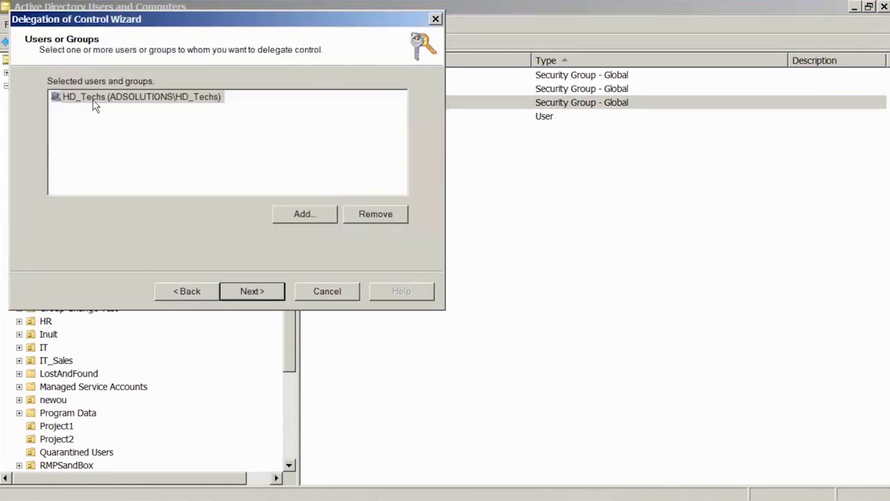
Step: Delegate the common task "Modify the membership of a group" to HD_Techs and complete the delegation wizard
{"action": "left_click", "coordinate": [252, 291]}
{"action": "left_click", "coordinate": [106, 154]}
{"action": "left_click", "coordinate": [75, 154]}
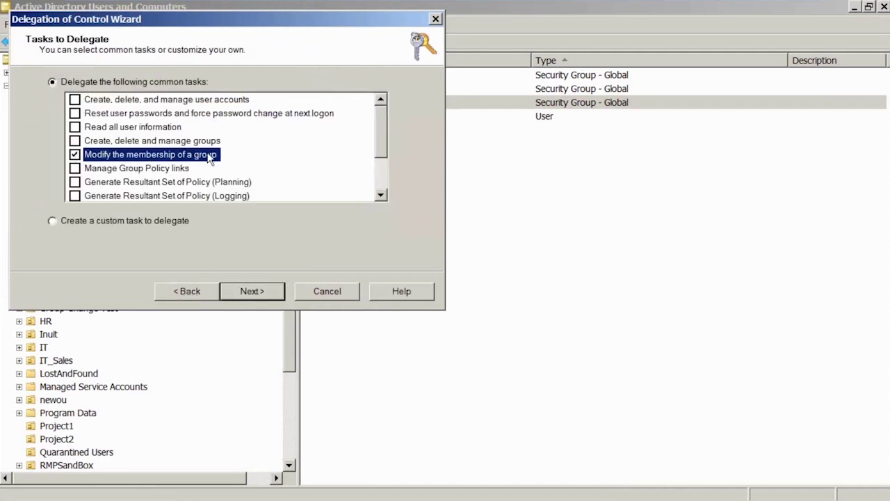
{"action": "left_click", "coordinate": [261, 292]}
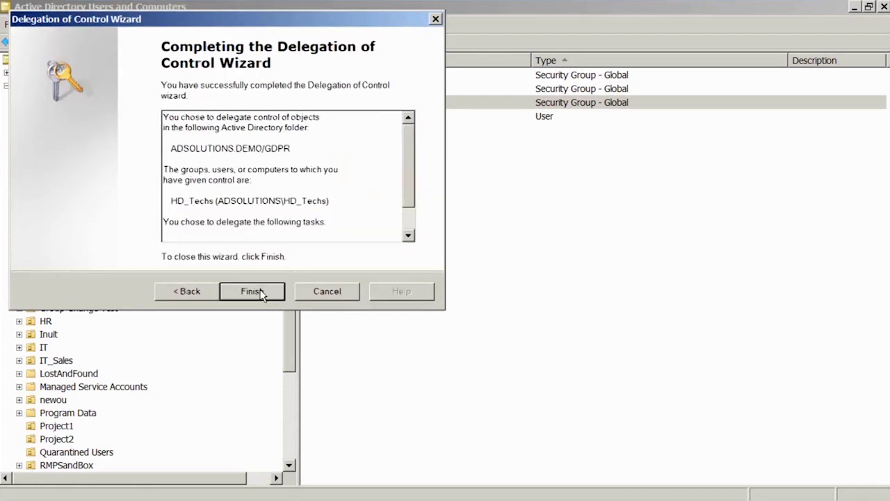
{"action": "left_click", "coordinate": [252, 291]}
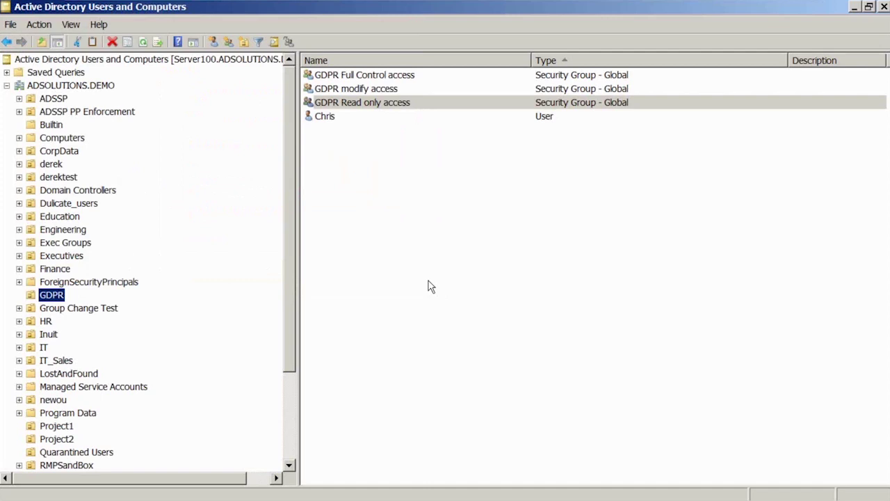
Step: Review the HD_Techs permissions in the GDPR organizational unit's security properties, and bring up the advanced security settings
{"action": "right_click", "coordinate": [58, 299]}
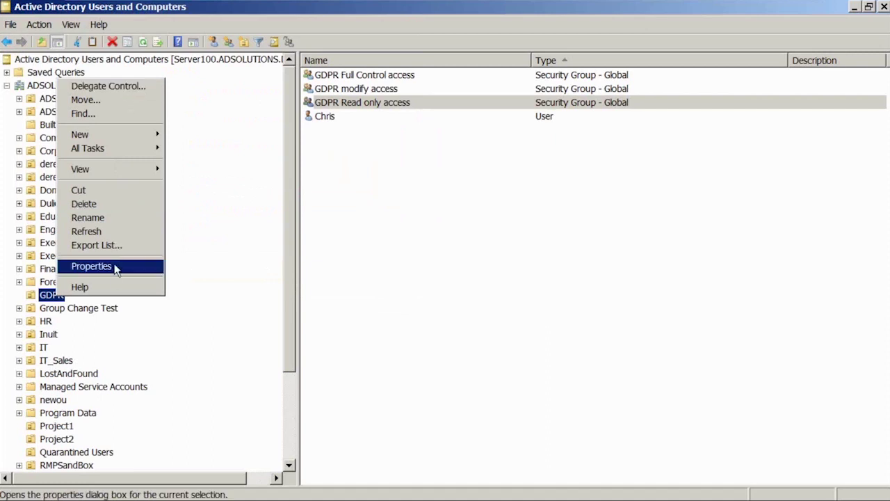
{"action": "left_click", "coordinate": [115, 267]}
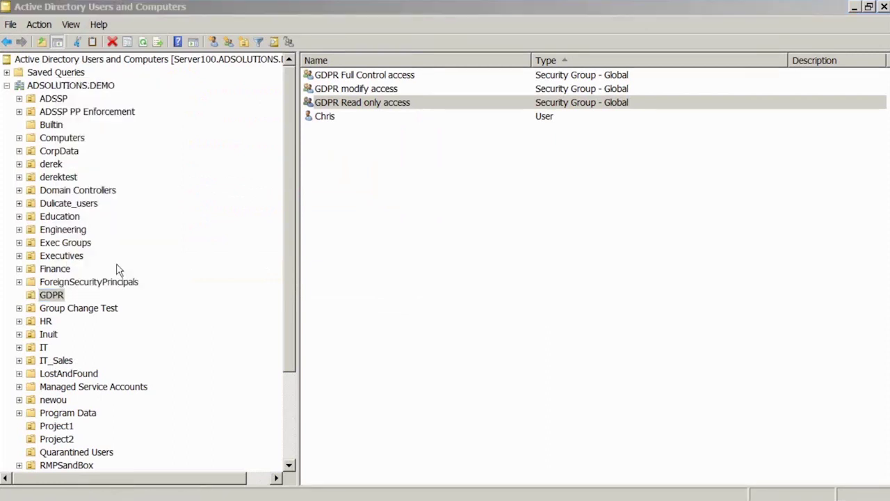
{"action": "left_click", "coordinate": [399, 48]}
{"action": "left_click", "coordinate": [333, 134]}
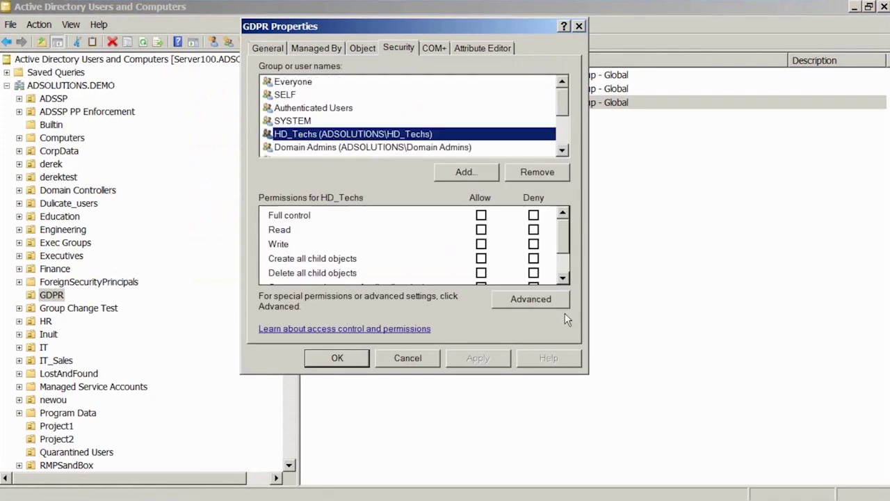
{"action": "scroll", "coordinate": [489, 278], "scroll_direction": "down", "scroll_amount": 1}
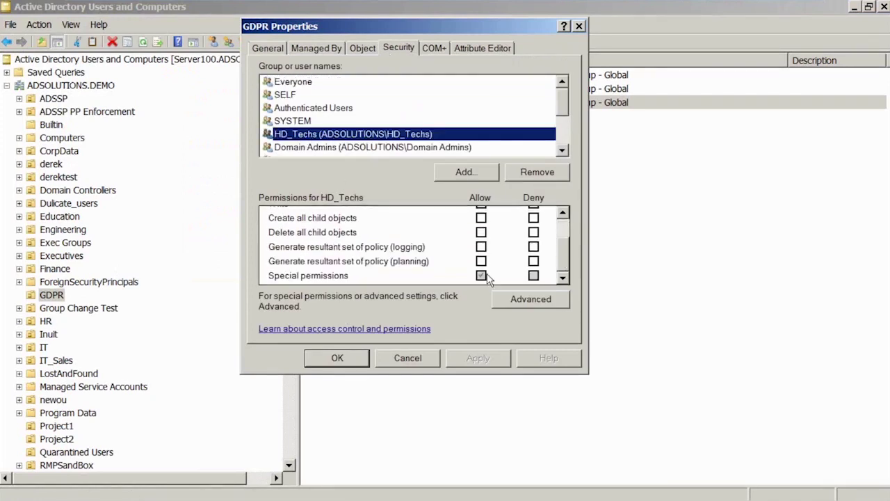
{"action": "left_click", "coordinate": [547, 300]}
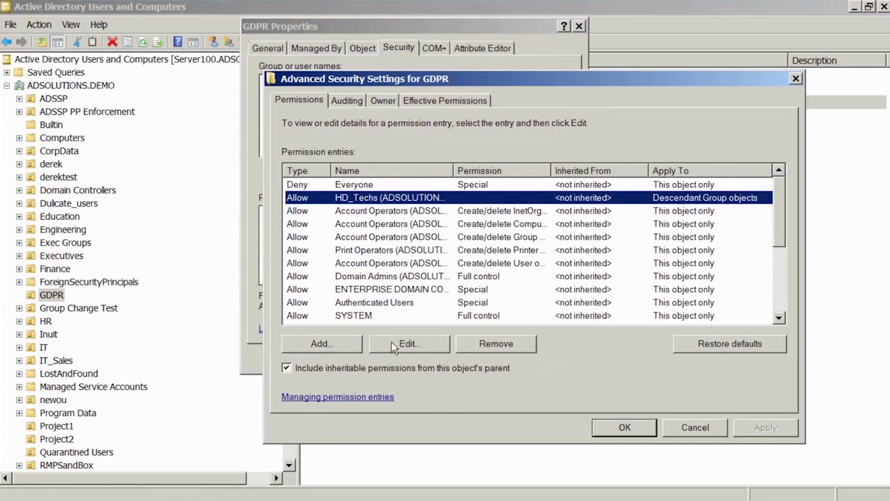
Step: Open the HD_Techs permission entry for GDPR and examine its full list of property permissions
{"action": "left_click", "coordinate": [415, 344]}
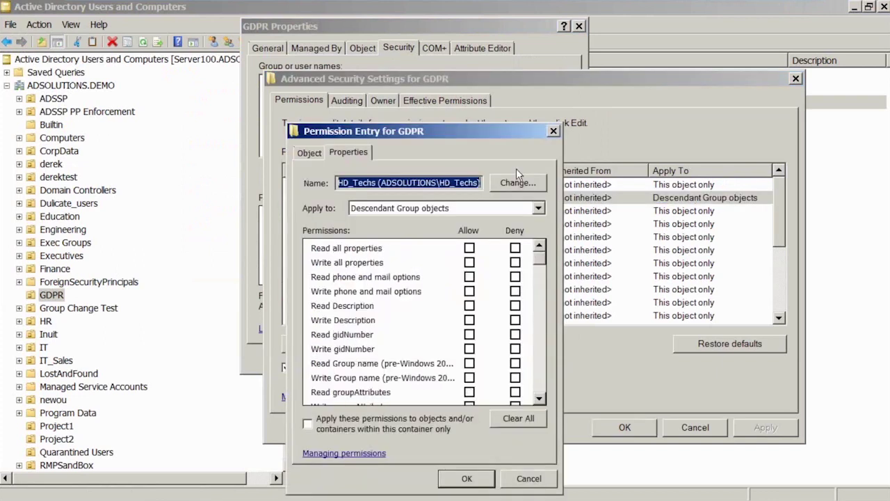
{"action": "left_click_drag", "start_coordinate": [511, 80], "coordinate": [511, 79]}
{"action": "scroll", "coordinate": [551, 229], "scroll_direction": "down", "scroll_amount": 7}
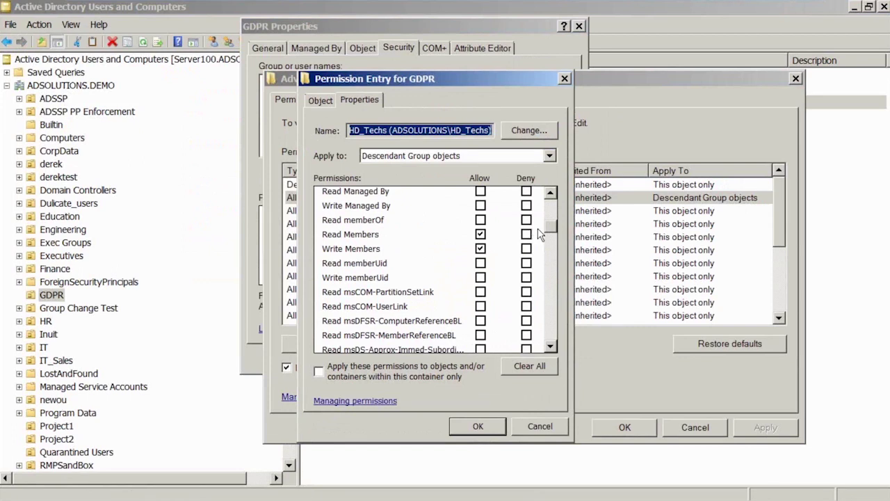
{"action": "left_click_drag", "start_coordinate": [550, 233], "coordinate": [551, 345]}
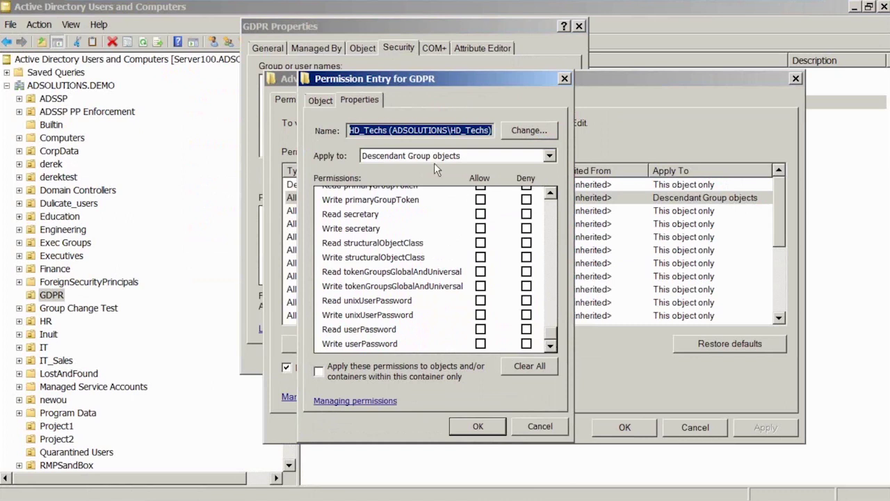
{"action": "left_click_drag", "start_coordinate": [546, 331], "coordinate": [552, 160]}
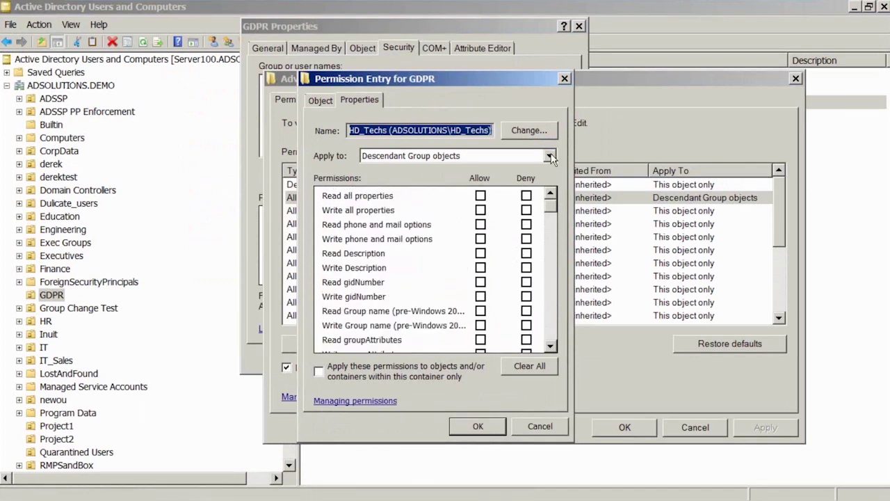
Step: Look through the object types the HD_Techs entry can apply to, and close the GDPR dialogs to return to the slides
{"action": "left_click", "coordinate": [550, 155]}
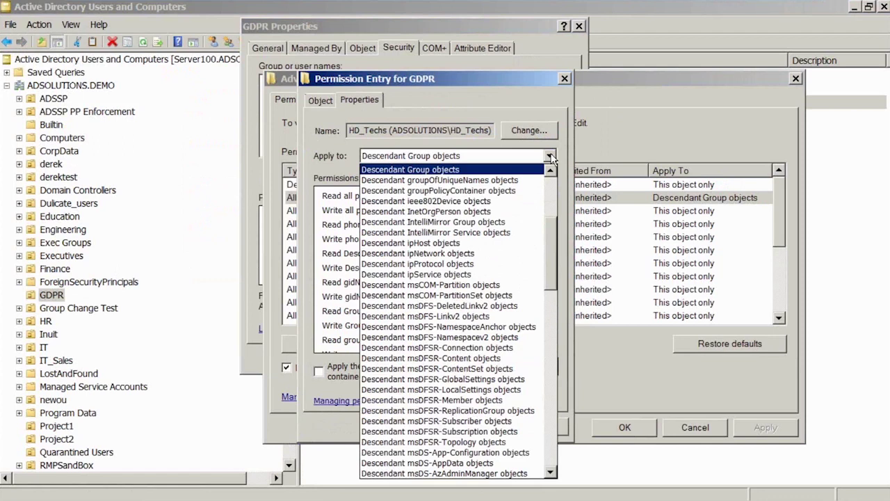
{"action": "left_click", "coordinate": [546, 185]}
{"action": "left_click_drag", "start_coordinate": [546, 185], "coordinate": [555, 345]}
{"action": "left_click", "coordinate": [565, 81]}
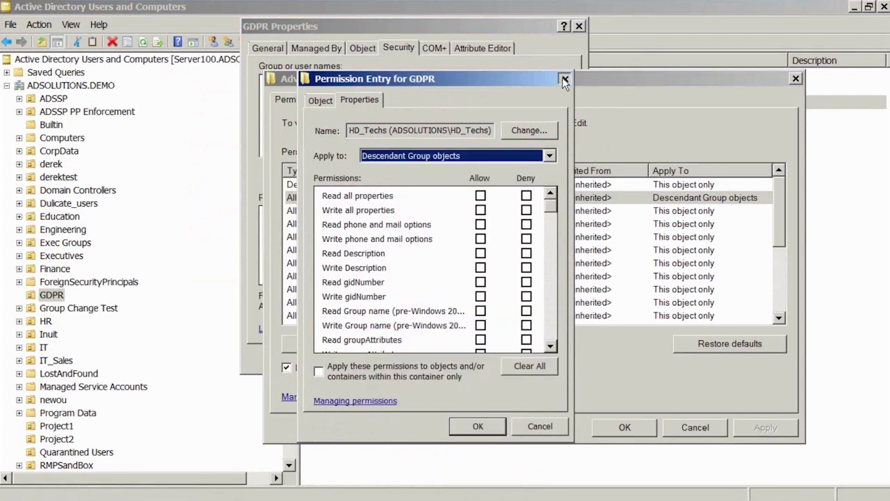
{"action": "left_click", "coordinate": [564, 80]}
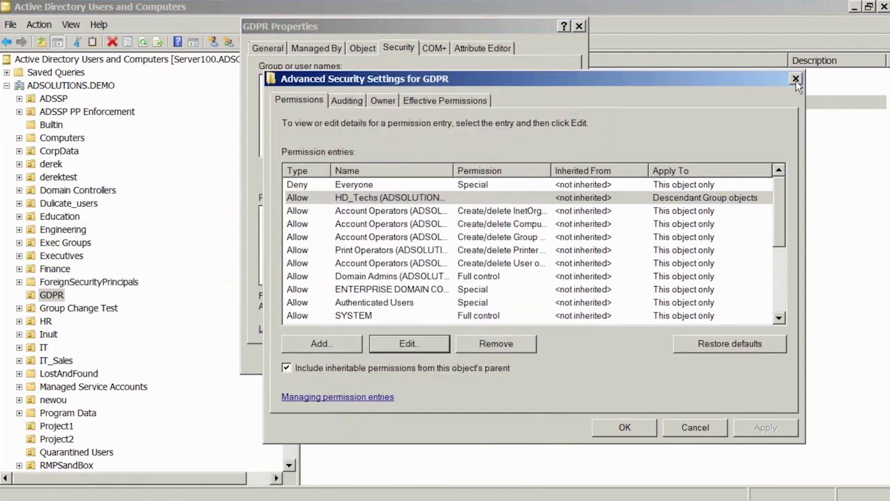
{"action": "left_click", "coordinate": [795, 80]}
{"action": "left_click", "coordinate": [580, 26]}
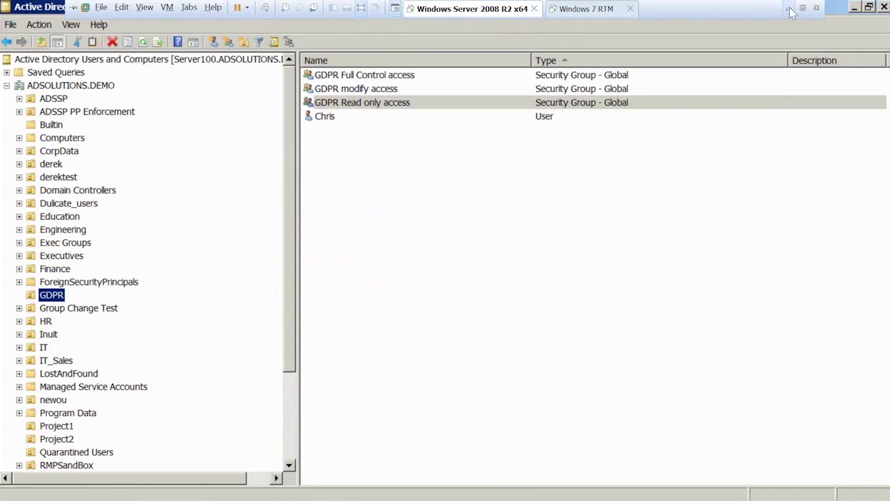
{"action": "left_click", "coordinate": [788, 8]}
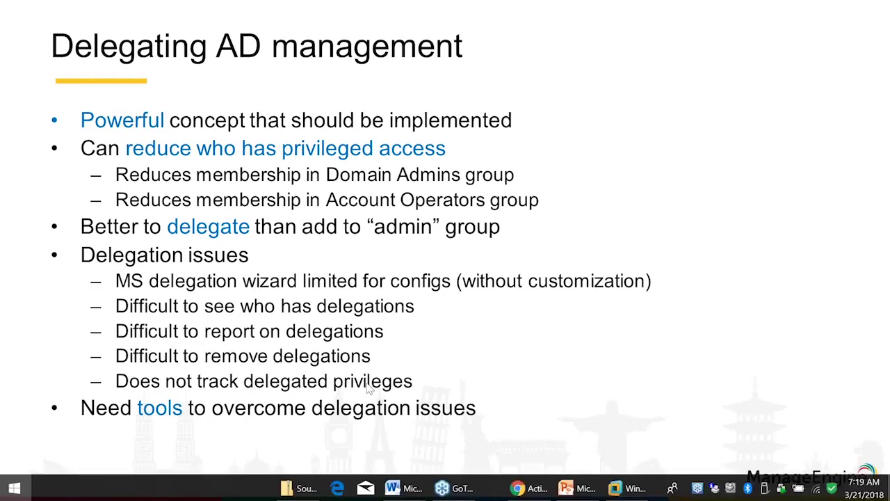
Step: Switch to ADManager Plus in the virtual machine's browser and sign in with the prefilled admin account
{"action": "key", "text": "super"}
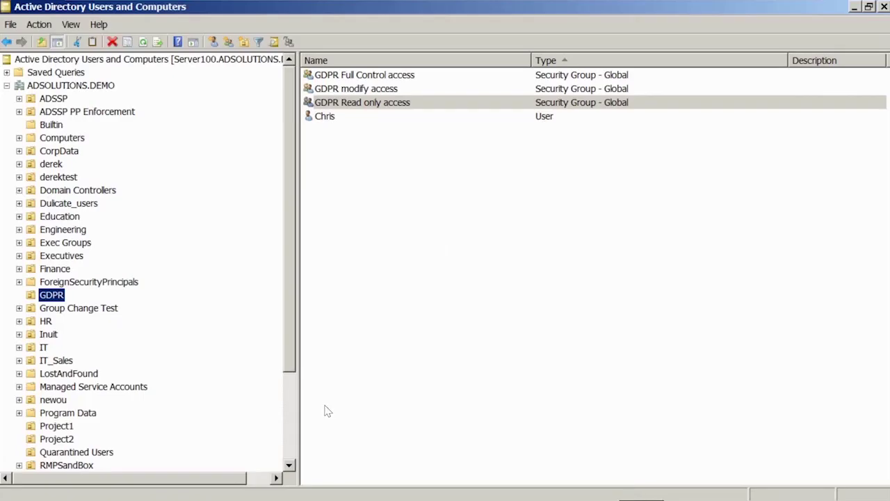
{"action": "left_click", "coordinate": [178, 486]}
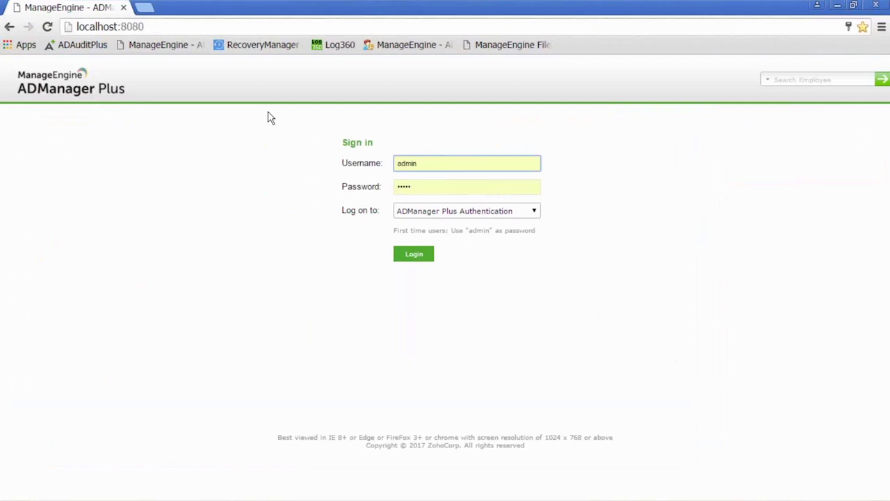
{"action": "left_click", "coordinate": [422, 253]}
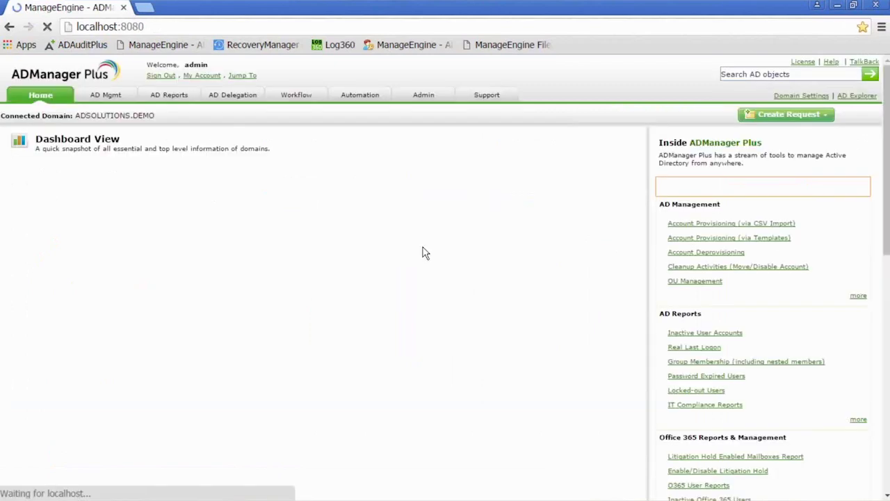
Step: Open a new help desk role form in AD Delegation and review the user and group management tasks it offers
{"action": "left_click", "coordinate": [234, 97]}
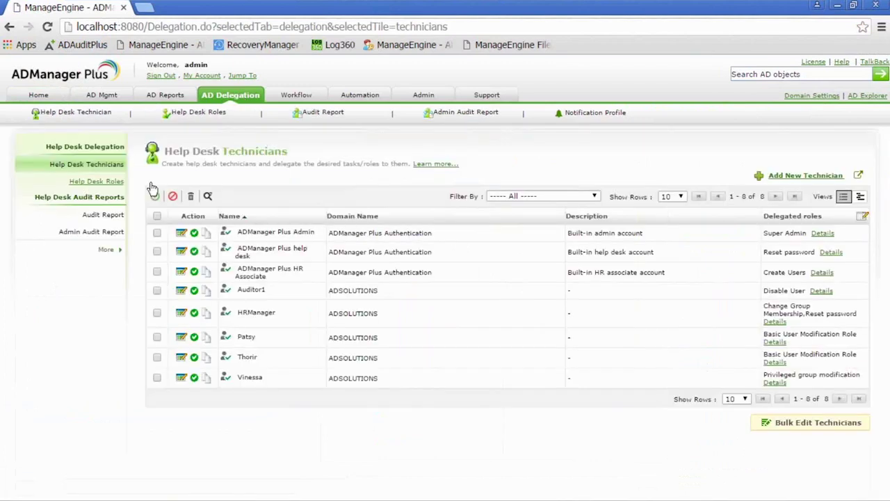
{"action": "left_click", "coordinate": [96, 181]}
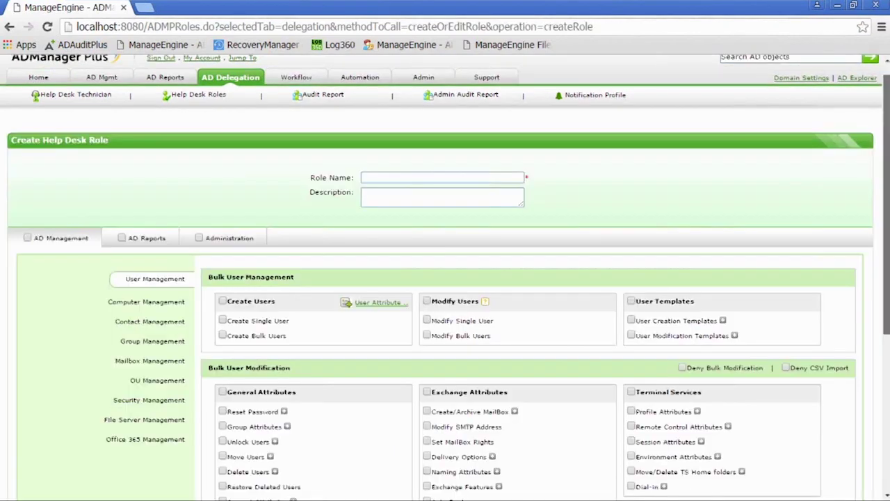
{"action": "scroll", "coordinate": [570, 398], "scroll_direction": "down", "scroll_amount": 3}
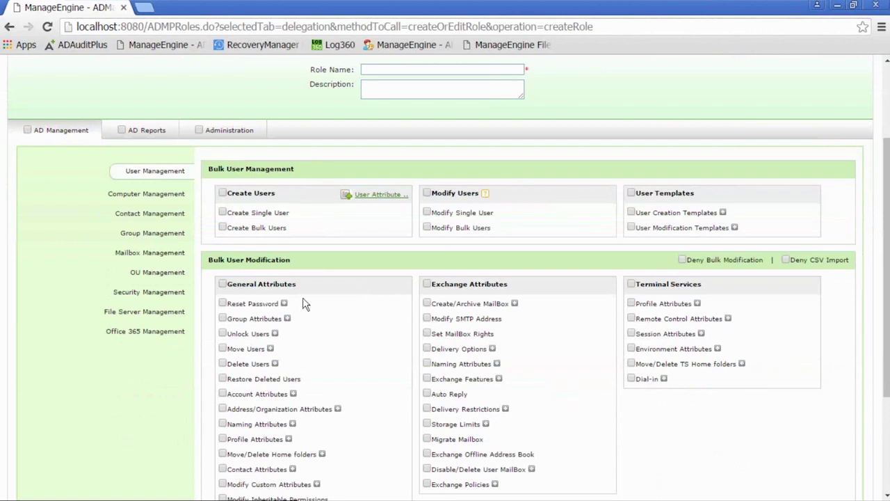
{"action": "left_click", "coordinate": [187, 231]}
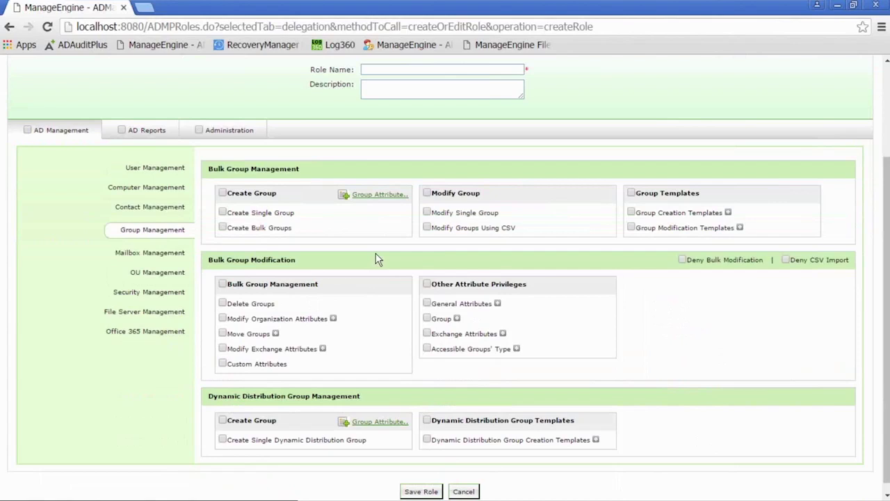
{"action": "scroll", "coordinate": [375, 260], "scroll_direction": "up", "scroll_amount": 1}
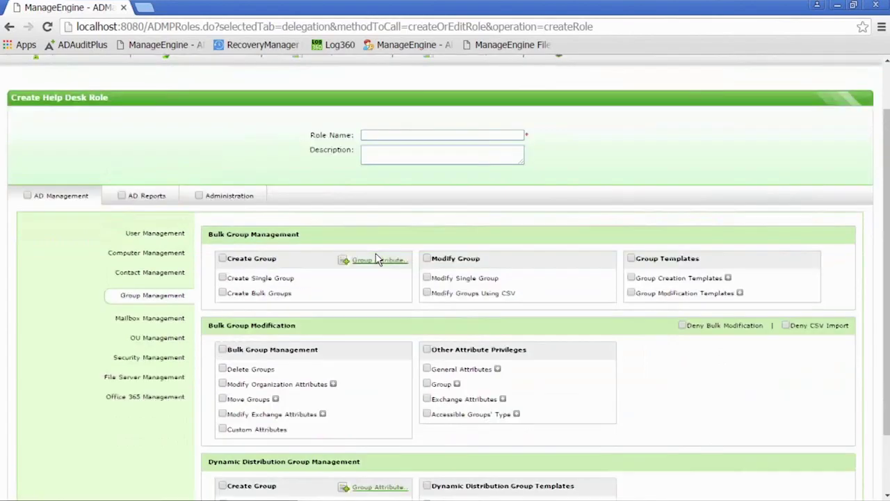
{"action": "scroll", "coordinate": [376, 260], "scroll_direction": "up", "scroll_amount": 1}
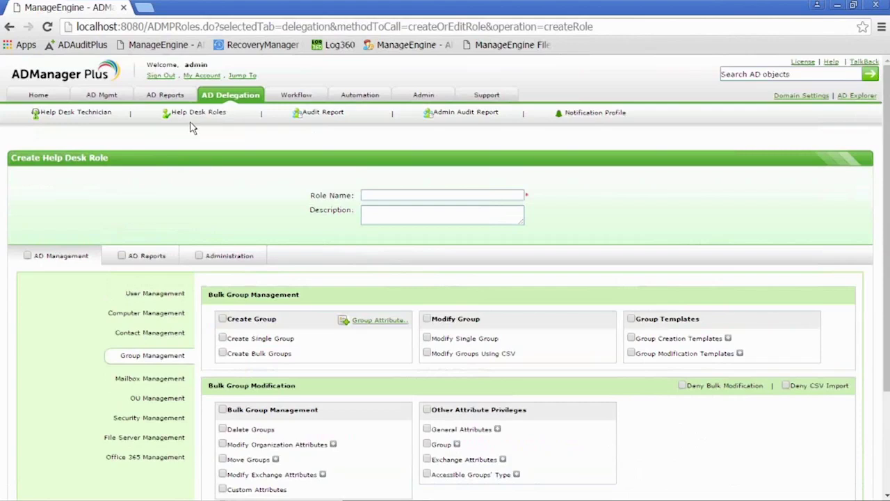
Step: Leave the role form for the Help Desk Technicians list, and look through the Help Desk Audit Report's entries
{"action": "left_click", "coordinate": [198, 113]}
{"action": "left_click", "coordinate": [498, 123]}
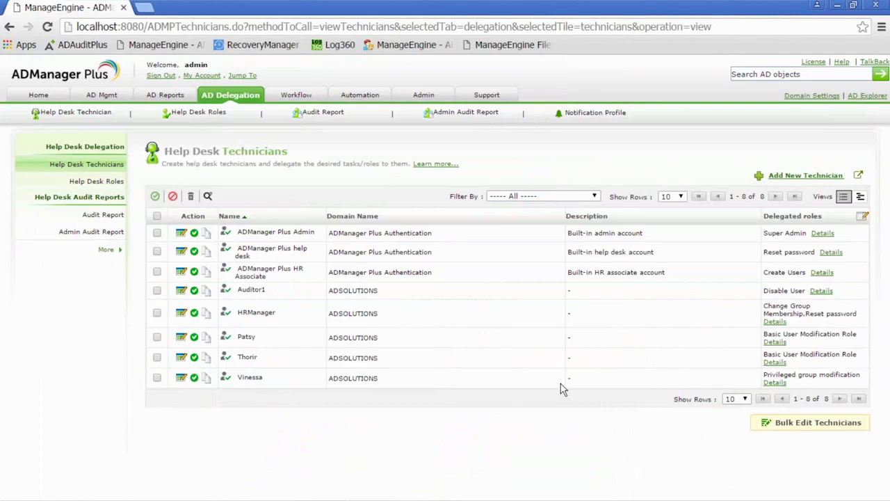
{"action": "left_click", "coordinate": [324, 115]}
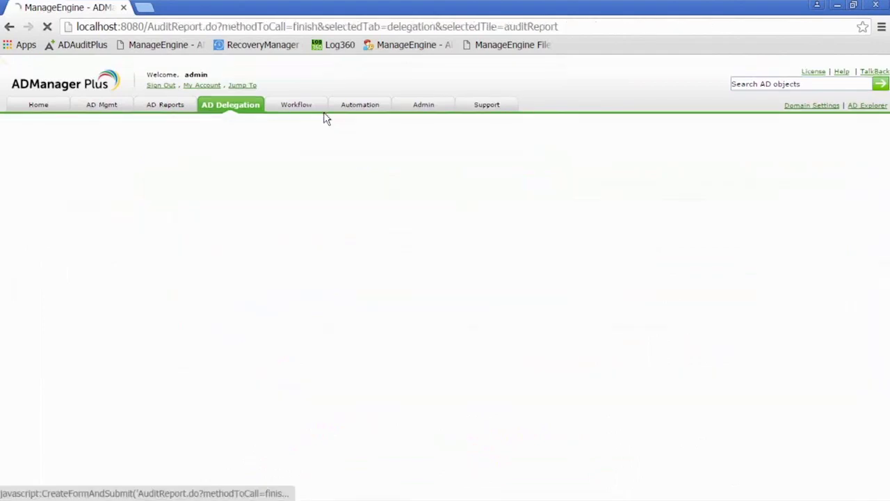
{"action": "left_click_drag", "start_coordinate": [541, 326], "coordinate": [560, 325]}
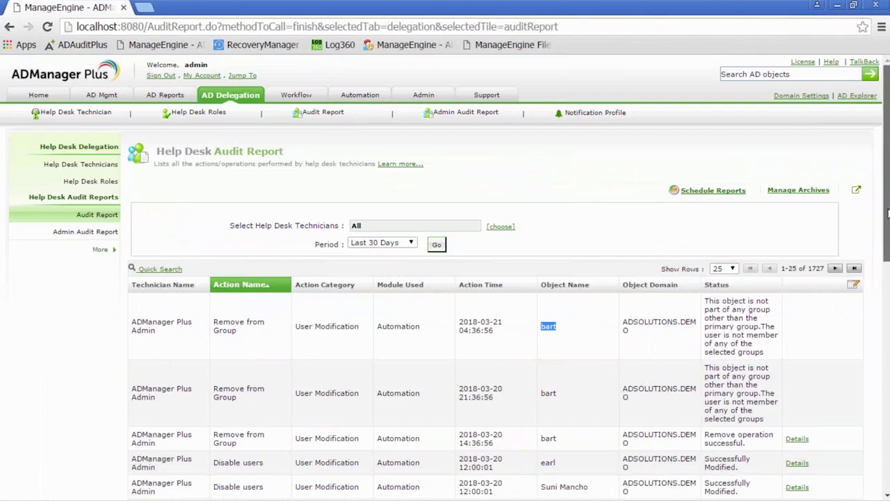
{"action": "left_click_drag", "start_coordinate": [888, 216], "coordinate": [875, 293]}
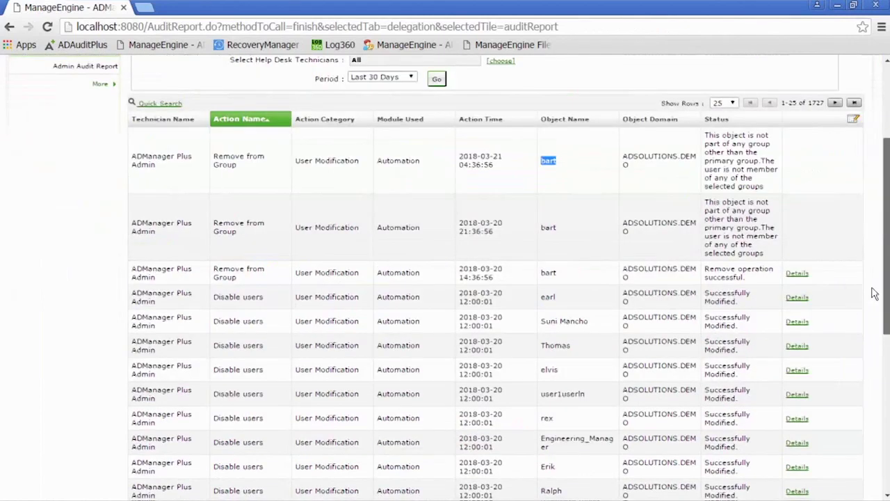
{"action": "left_click_drag", "start_coordinate": [875, 294], "coordinate": [869, 394]}
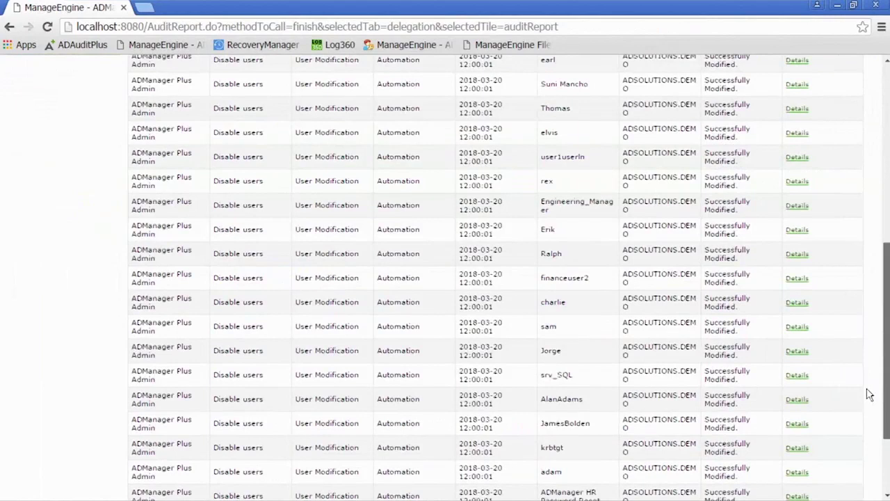
{"action": "scroll", "coordinate": [689, 156], "scroll_direction": "up", "scroll_amount": 6}
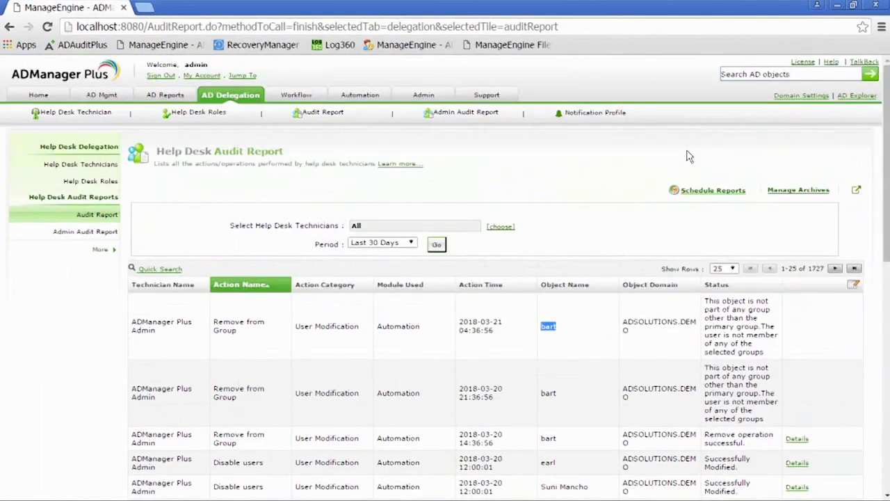
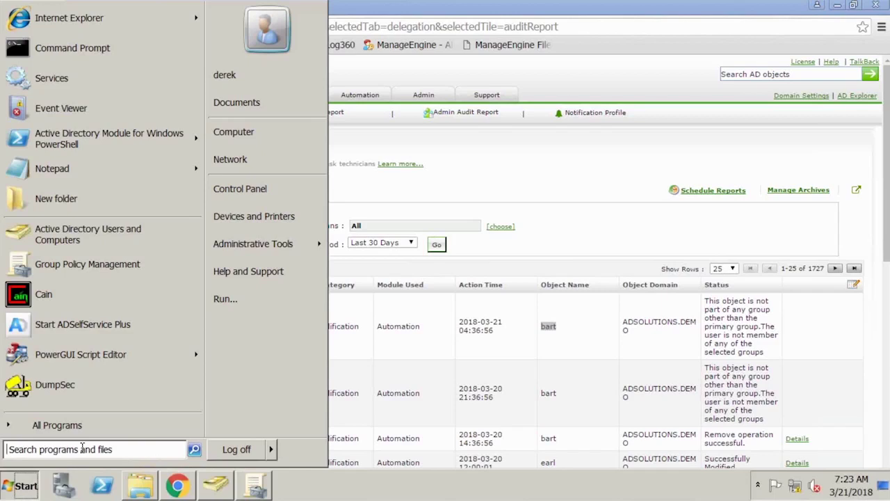
Step: Launch secpol.msc and show the Password Policy under Account Policies in Local Security Policy
{"action": "type", "text": "sec"}
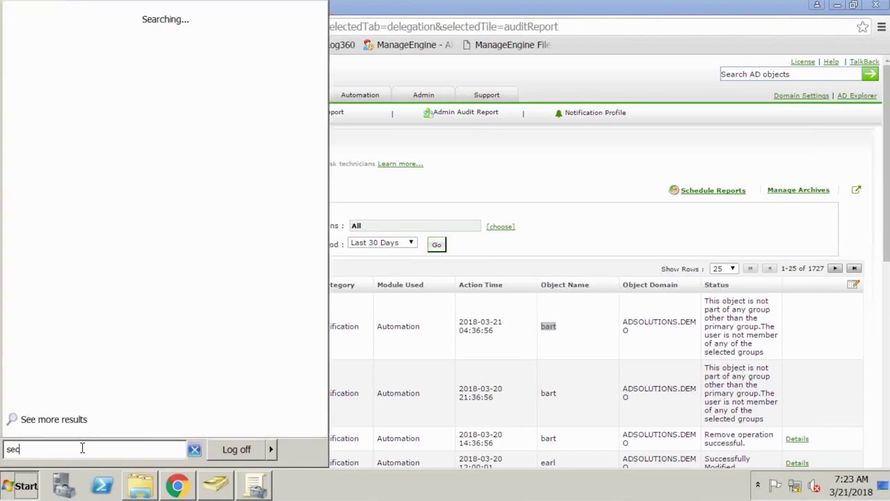
{"action": "type", "text": "pol.msc"}
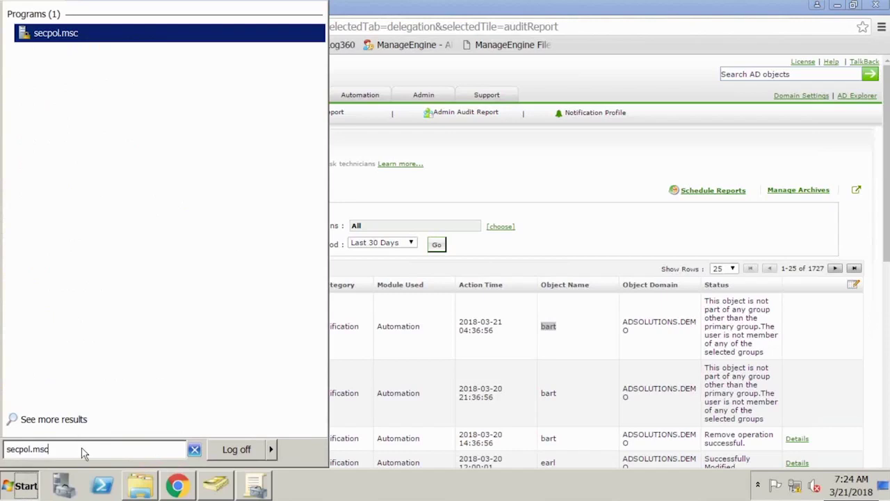
{"action": "key", "text": "Return"}
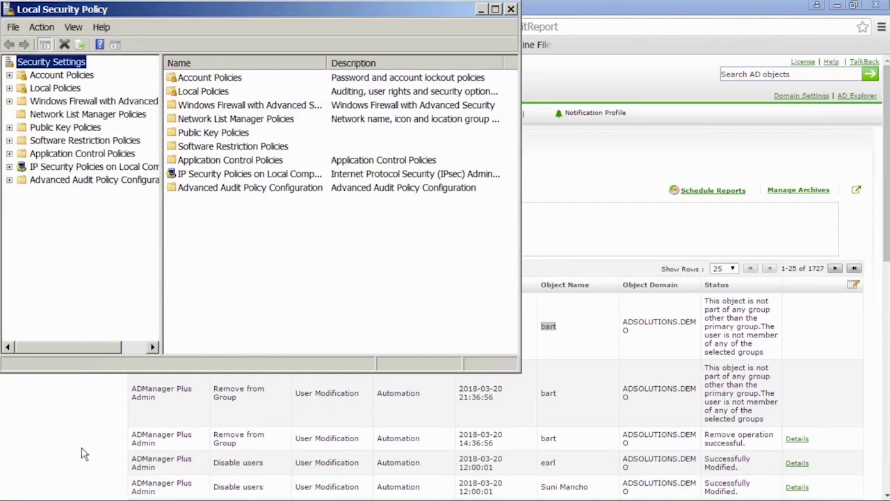
{"action": "left_click", "coordinate": [78, 75]}
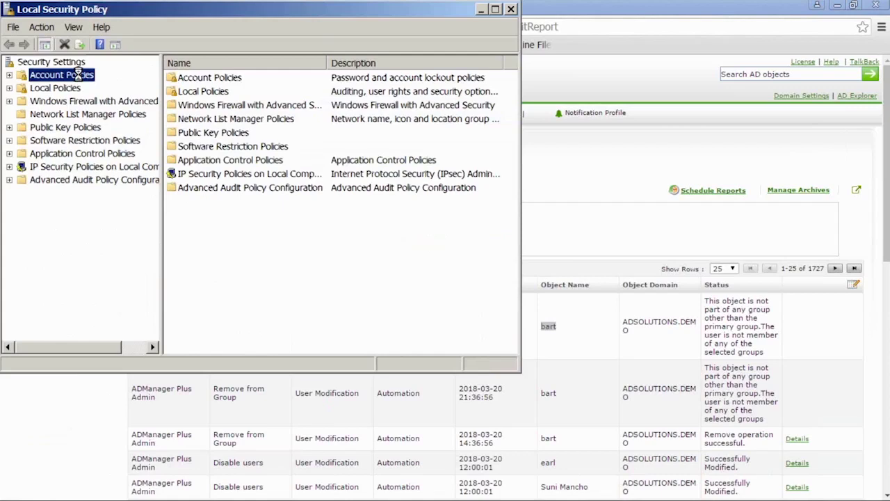
{"action": "key", "text": "Down"}
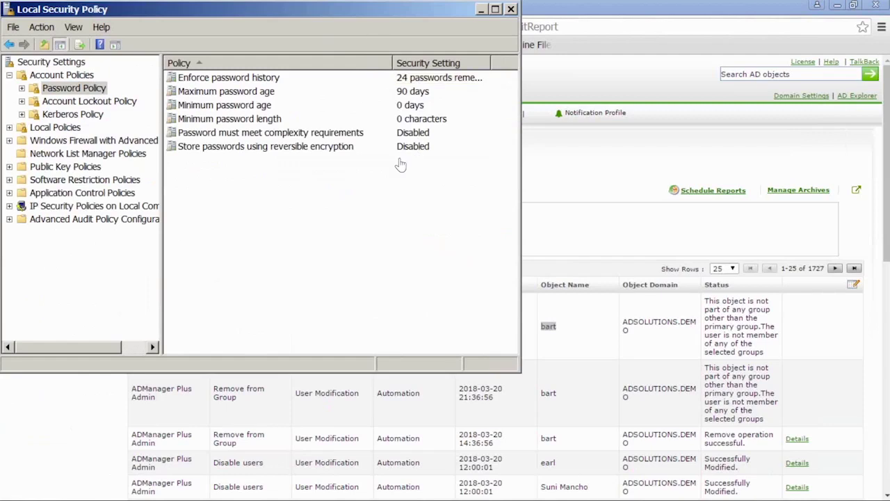
{"action": "mouse_move", "coordinate": [180, 498]}
{"action": "left_click", "coordinate": [21, 484]}
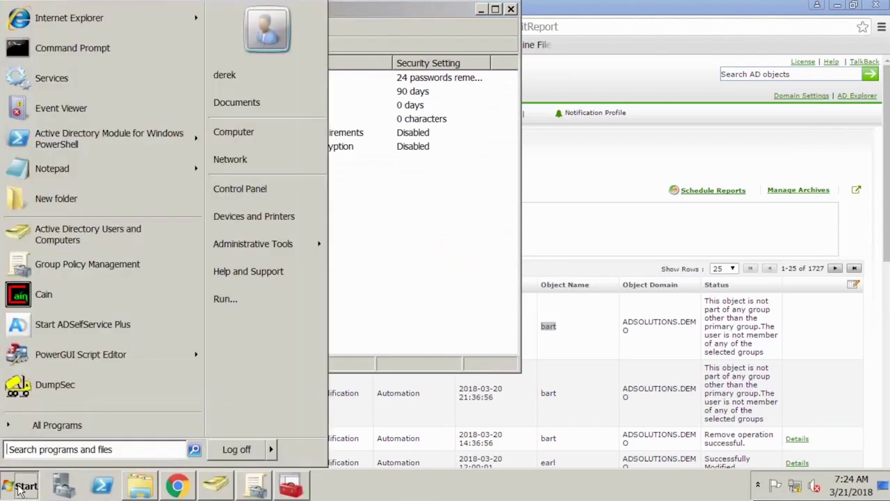
{"action": "mouse_move", "coordinate": [275, 249]}
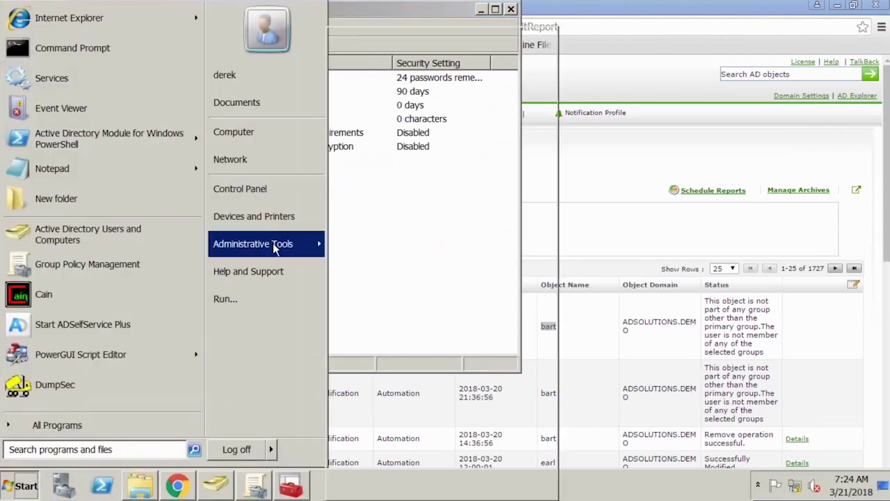
{"action": "left_click", "coordinate": [290, 486]}
{"action": "left_click", "coordinate": [296, 488]}
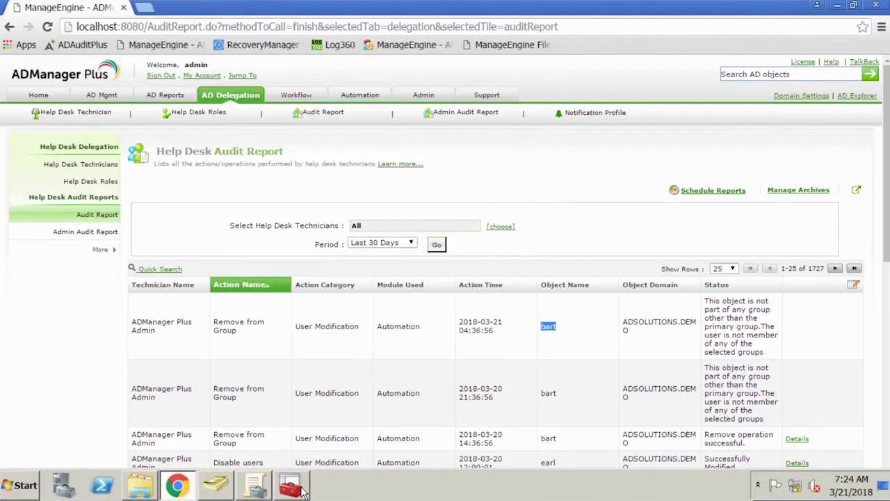
{"action": "left_click", "coordinate": [302, 489]}
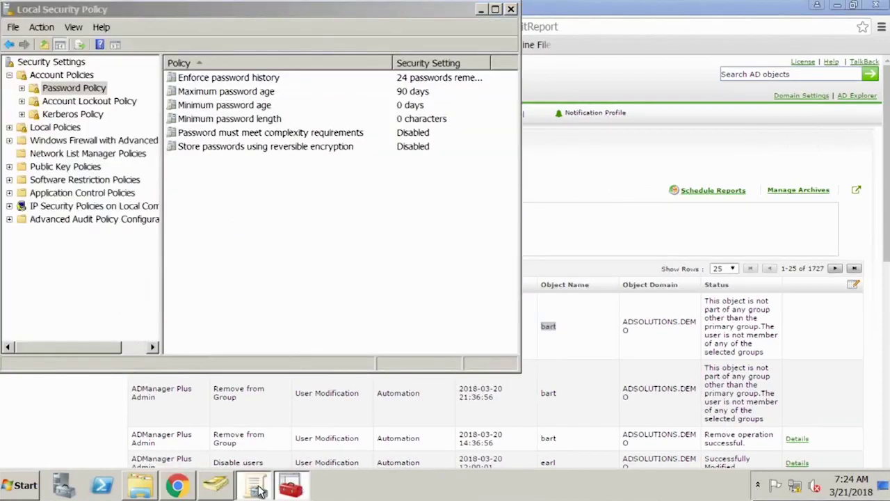
Step: Switch to Group Policy Management and examine the password policy in the Default Domain Policy's settings report
{"action": "left_click", "coordinate": [256, 487]}
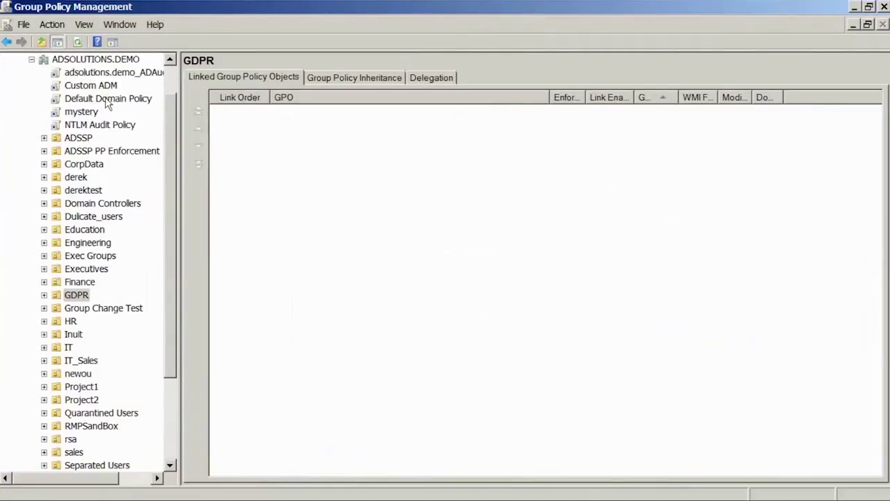
{"action": "left_click", "coordinate": [104, 98]}
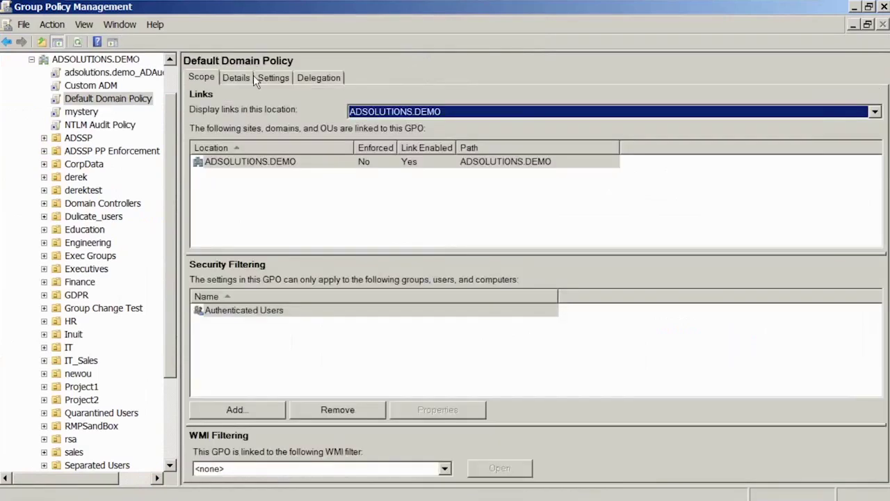
{"action": "left_click", "coordinate": [264, 75]}
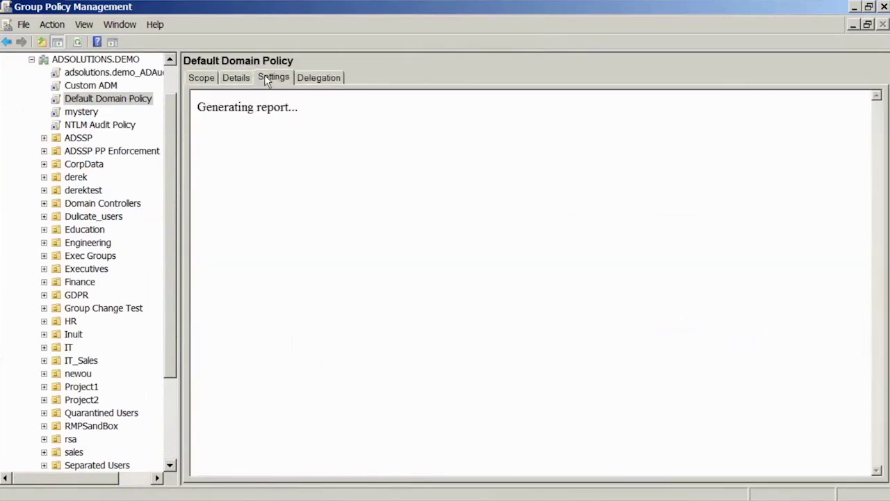
{"action": "left_click", "coordinate": [270, 189]}
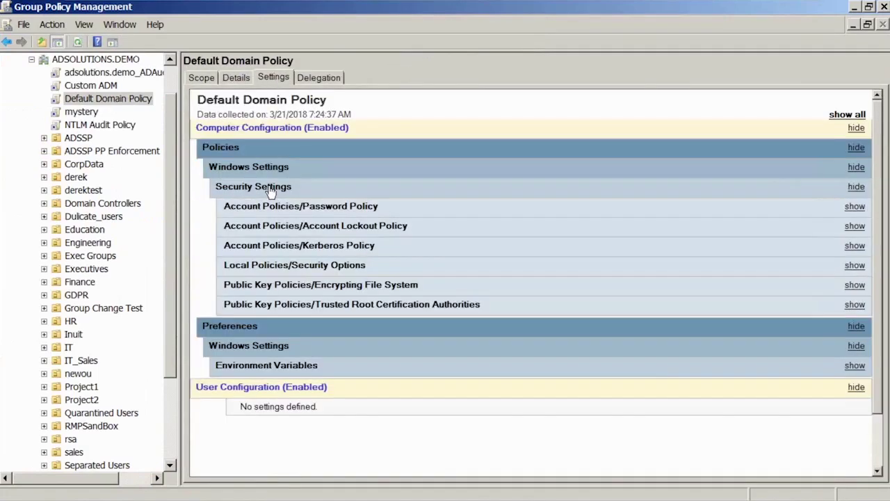
{"action": "left_click", "coordinate": [281, 206]}
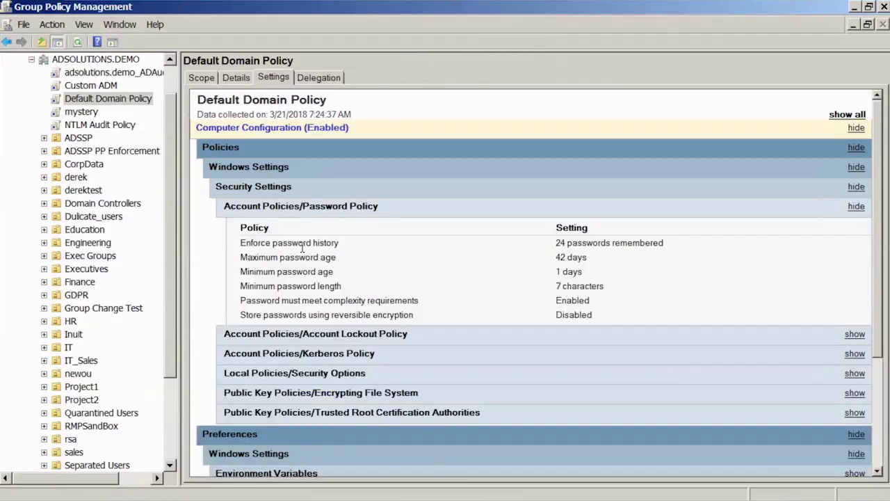
{"action": "scroll", "coordinate": [302, 249], "scroll_direction": "down", "scroll_amount": 3}
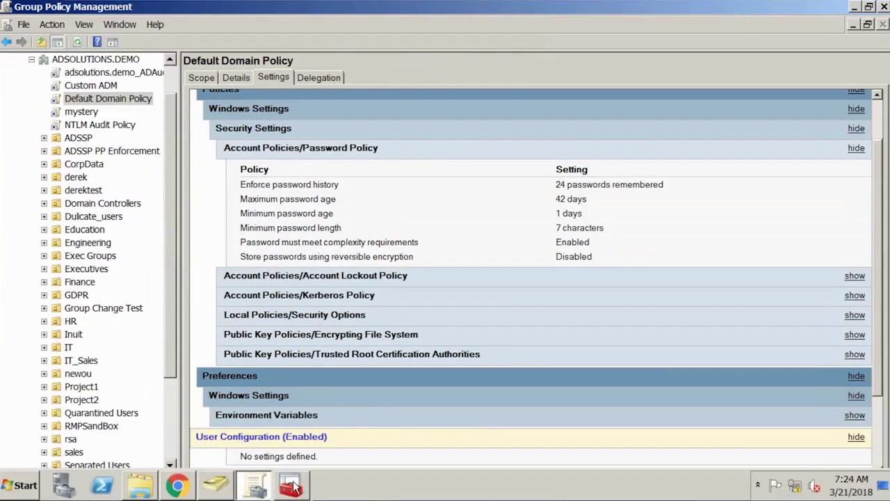
Step: Place Local Security Policy over the lower part of the Default Domain Policy report, compare their password settings, and close it
{"action": "left_click", "coordinate": [292, 487]}
{"action": "left_click_drag", "start_coordinate": [280, 13], "coordinate": [601, 292]}
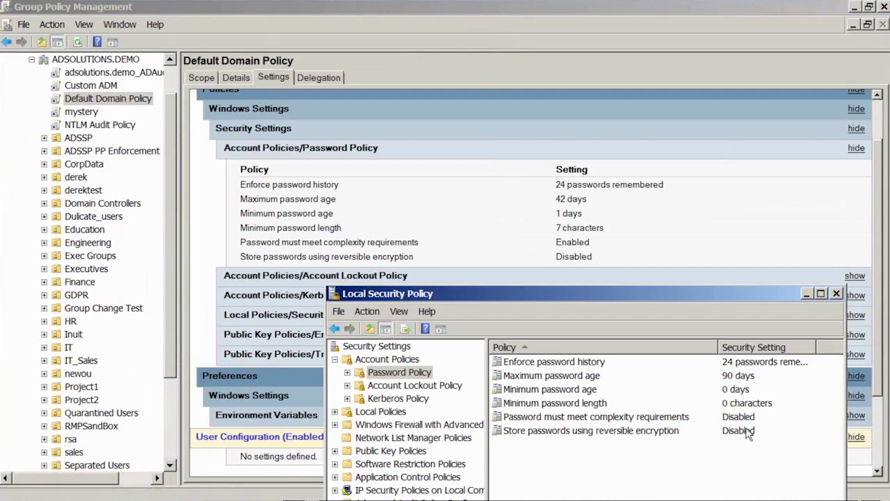
{"action": "left_click", "coordinate": [837, 292]}
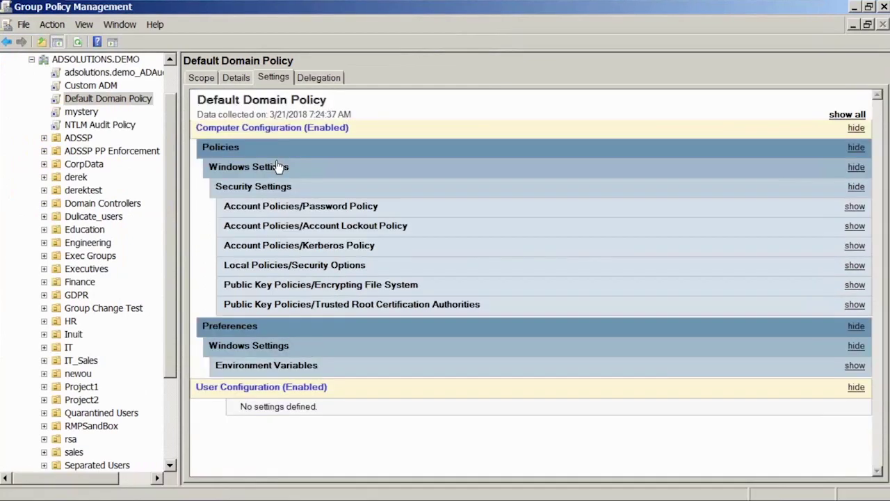
Step: Leave the virtual machine for the slideshow and bring up the "Securing AD Design Tips" slide
{"action": "mouse_move", "coordinate": [791, 14]}
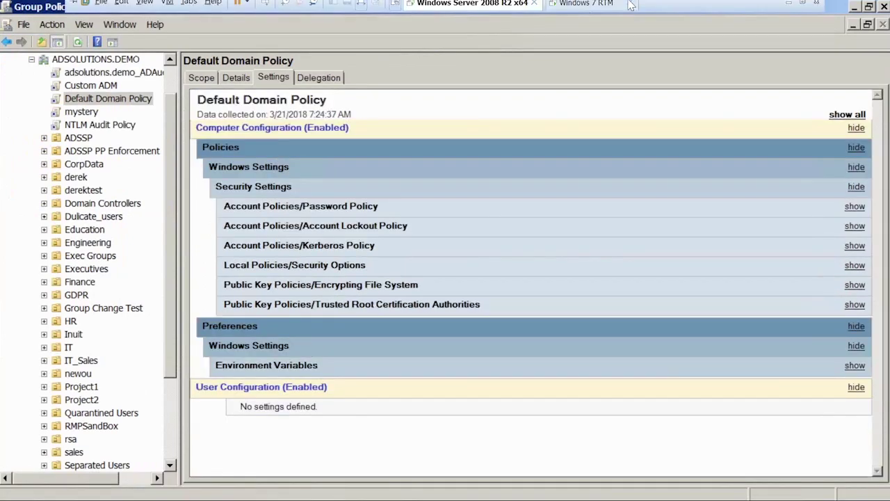
{"action": "left_click", "coordinate": [789, 9]}
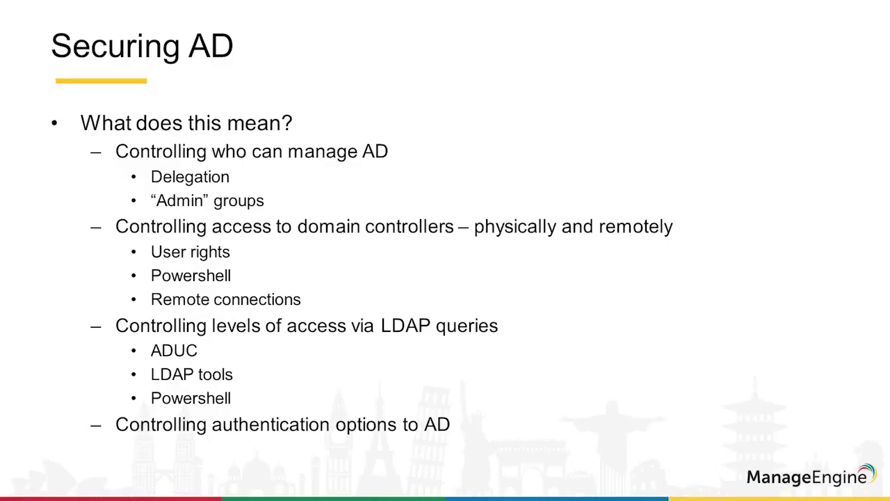
{"action": "left_click", "coordinate": [428, 187]}
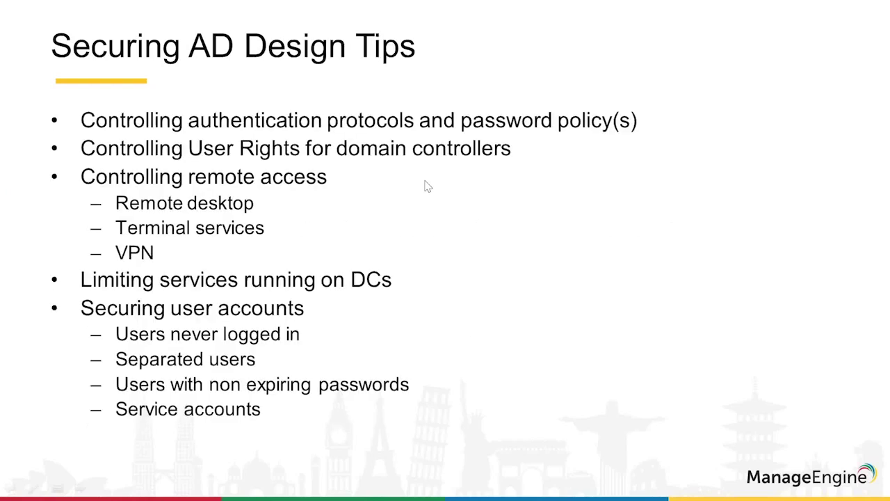
{"action": "left_click", "coordinate": [427, 186]}
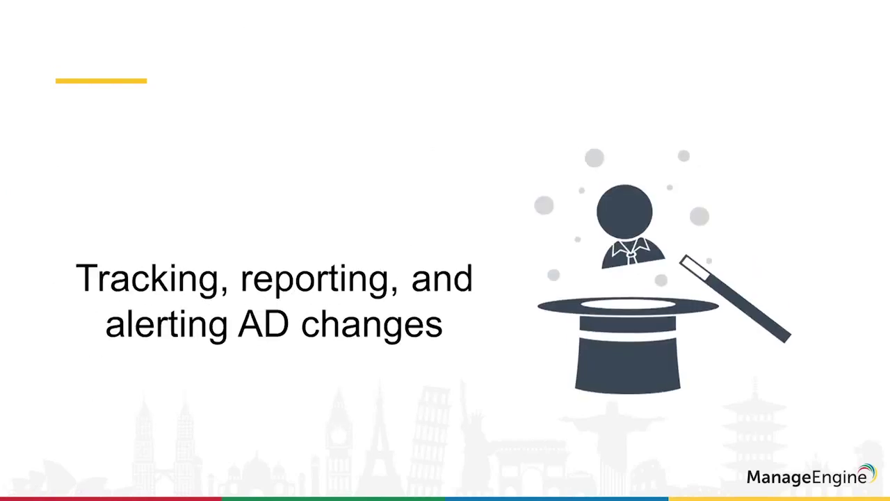
{"action": "key", "text": "Left"}
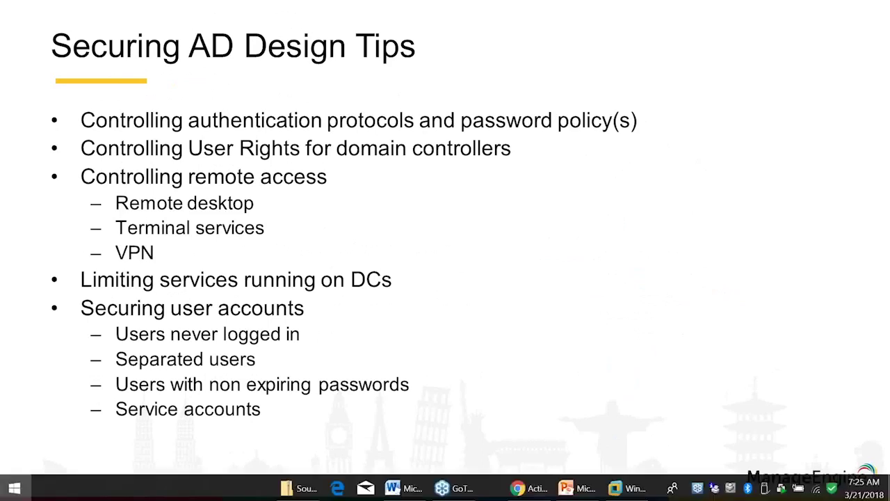
Step: Switch to the Windows server virtual machine, launch secpol.msc, and show the Security Options under Local Policies
{"action": "key", "text": "super"}
{"action": "left_click", "coordinate": [638, 489]}
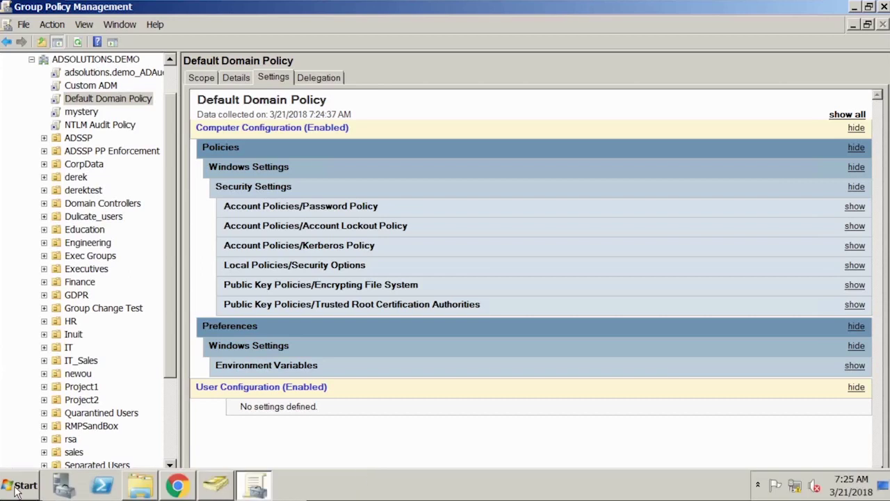
{"action": "left_click", "coordinate": [15, 491]}
{"action": "type", "text": "secpol.msc"}
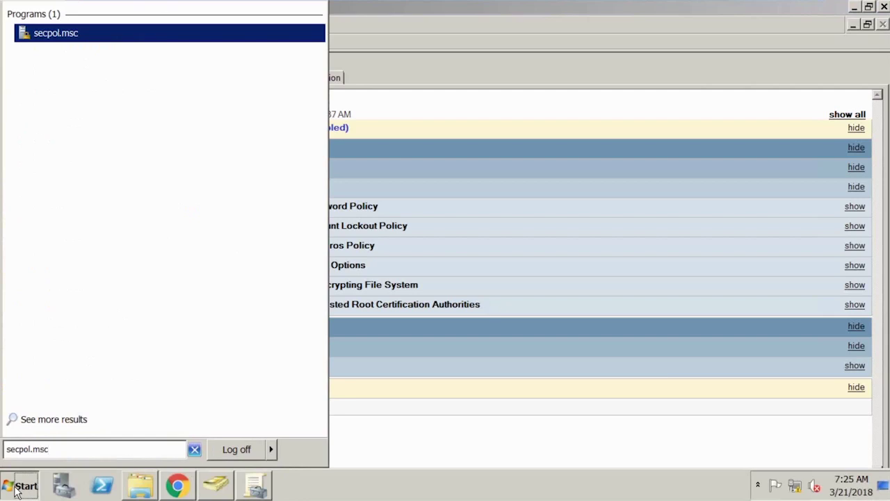
{"action": "key", "text": "Return"}
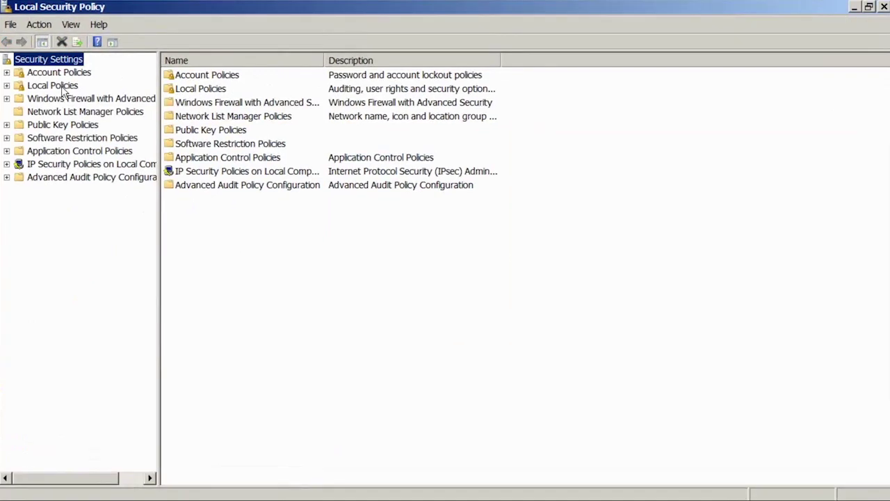
{"action": "left_click", "coordinate": [62, 86]}
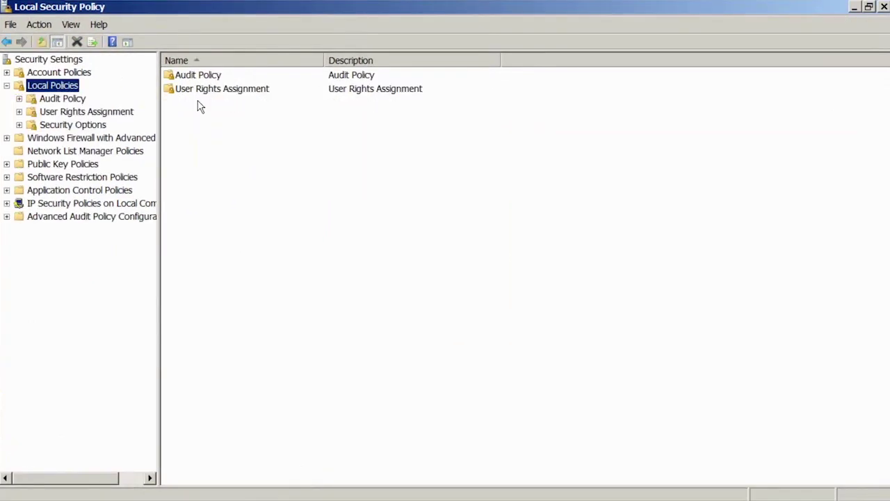
{"action": "left_click", "coordinate": [199, 105]}
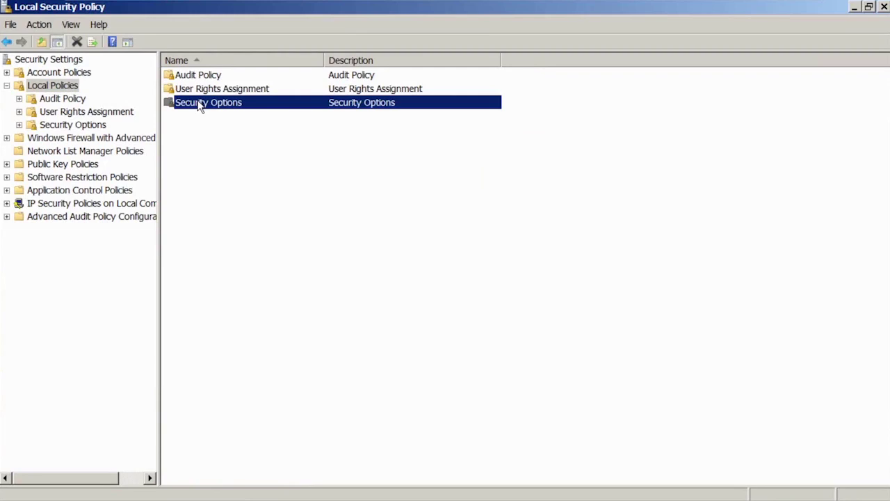
{"action": "double_click", "coordinate": [199, 105]}
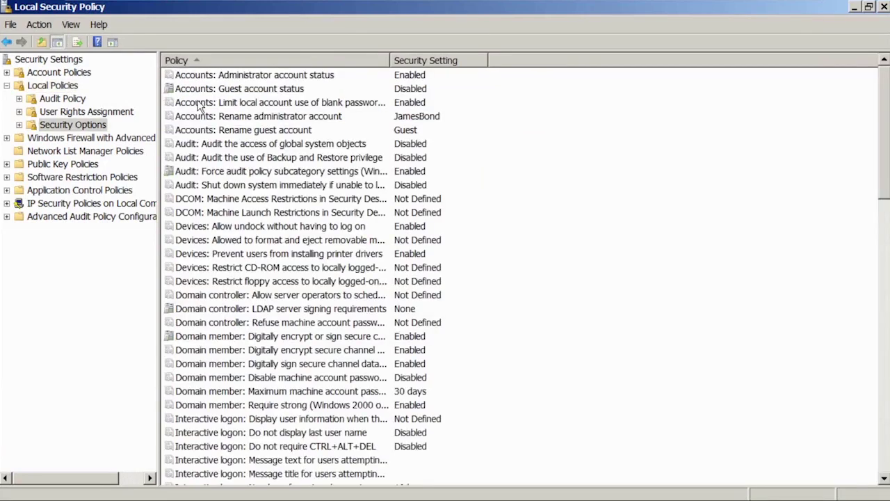
Step: Widen the Policy column, inspect the properties of "Network security: LAN Manager authentication level", and close Local Security Policy
{"action": "left_click_drag", "start_coordinate": [390, 60], "coordinate": [540, 62]}
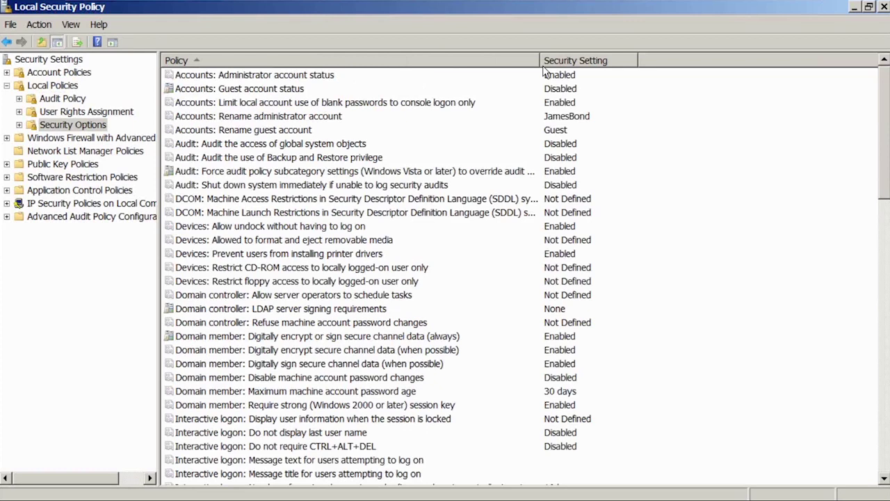
{"action": "left_click_drag", "start_coordinate": [884, 136], "coordinate": [888, 237]}
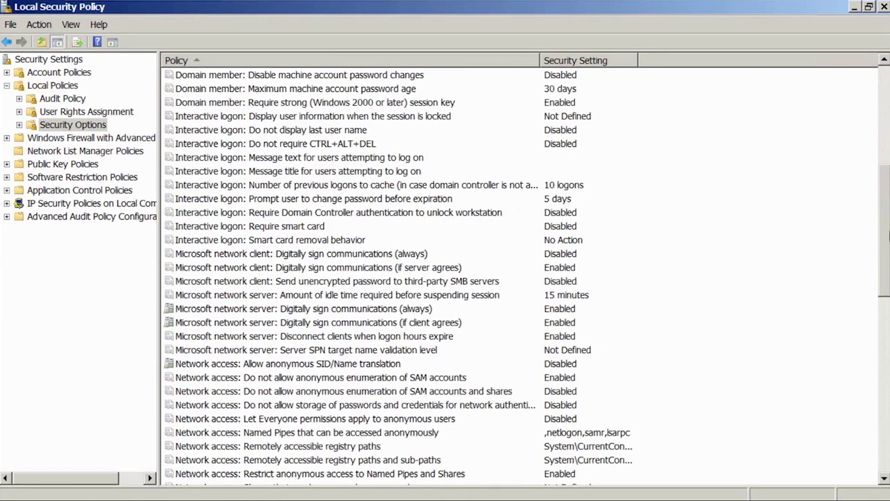
{"action": "left_click_drag", "start_coordinate": [888, 237], "coordinate": [888, 355]}
{"action": "left_click", "coordinate": [309, 240]}
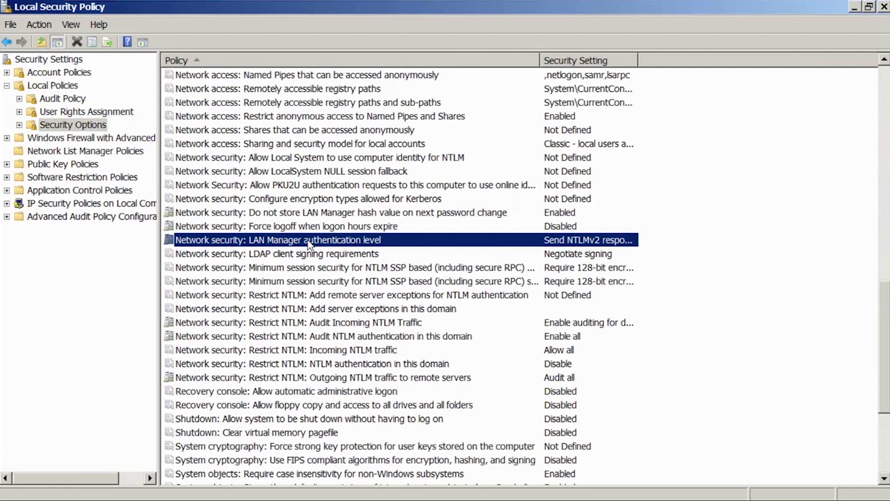
{"action": "double_click", "coordinate": [310, 240]}
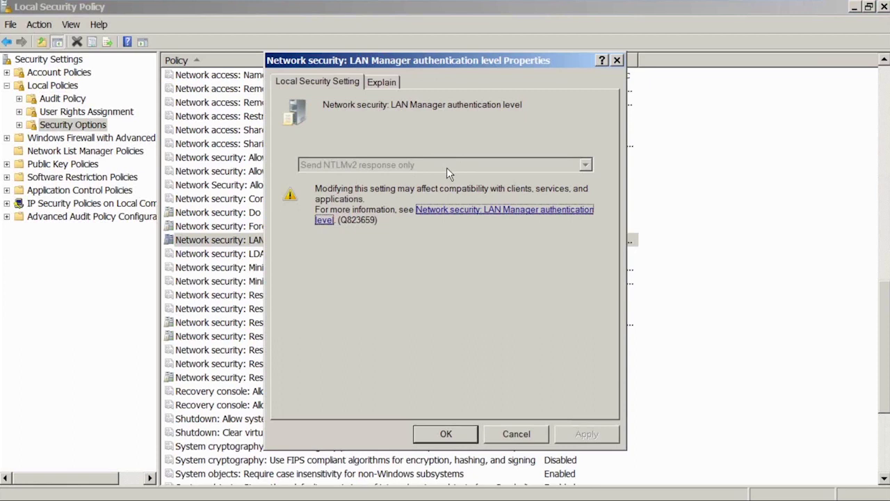
{"action": "left_click", "coordinate": [618, 61]}
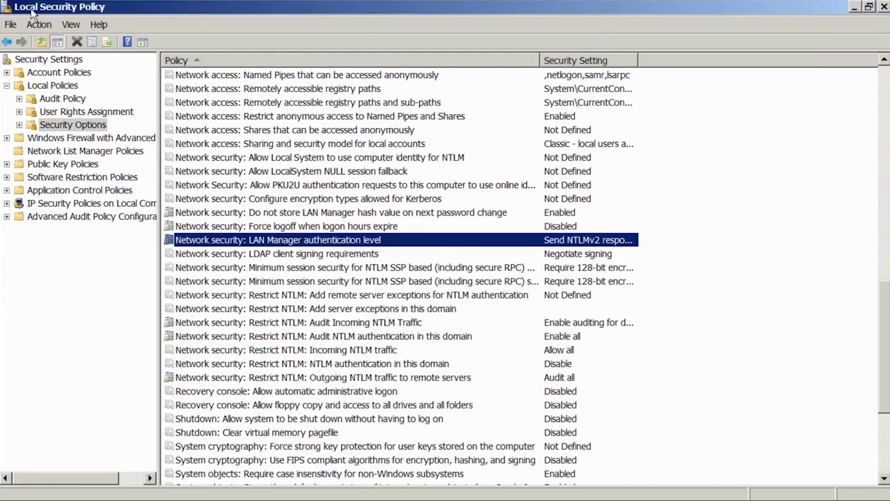
{"action": "left_click", "coordinate": [7, 9]}
{"action": "left_click", "coordinate": [6, 9]}
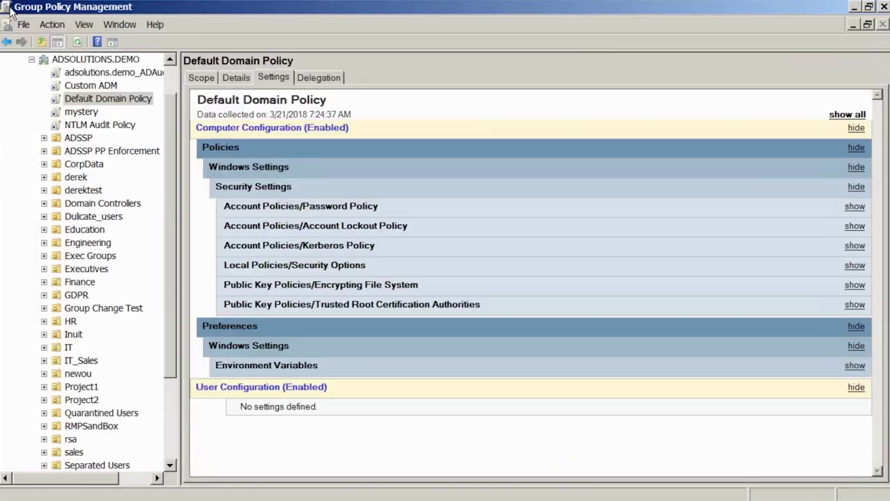
Step: Open the Default Domain Policy for editing, maximize the editor, and show the computer Security Options under Local Policies
{"action": "right_click", "coordinate": [104, 104]}
{"action": "left_click", "coordinate": [136, 111]}
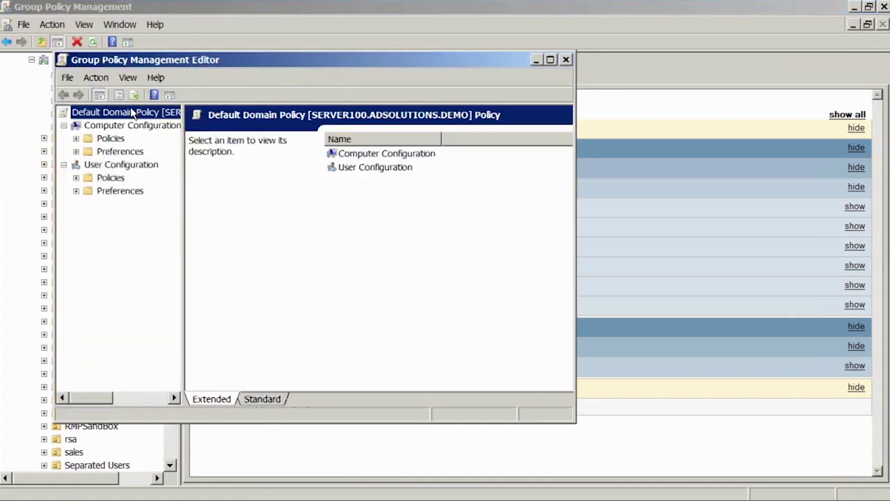
{"action": "double_click", "coordinate": [111, 138]}
{"action": "double_click", "coordinate": [145, 164]}
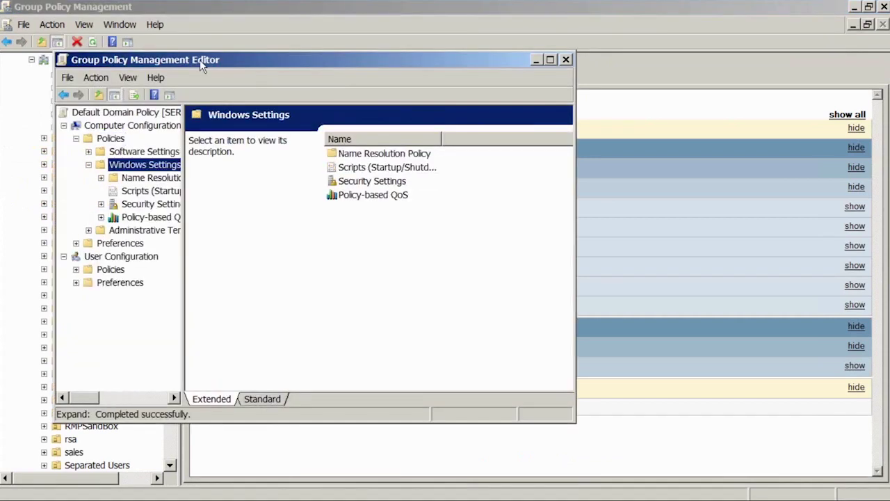
{"action": "double_click", "coordinate": [200, 60]}
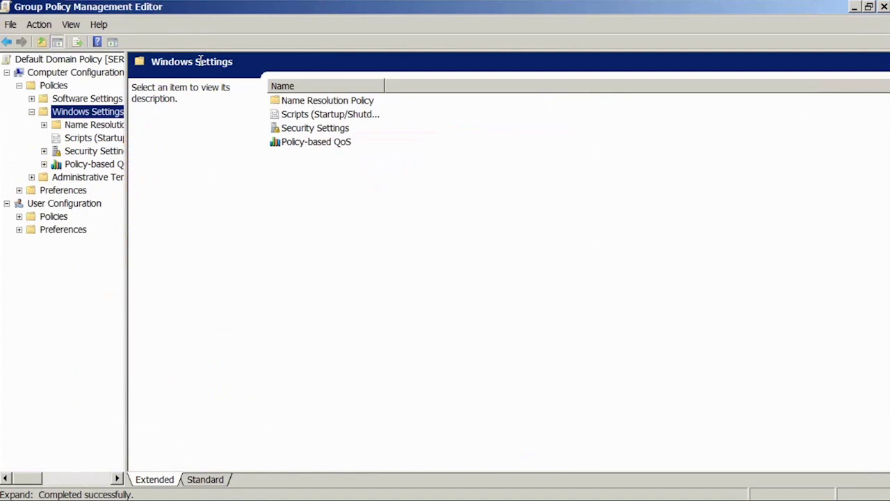
{"action": "double_click", "coordinate": [100, 151]}
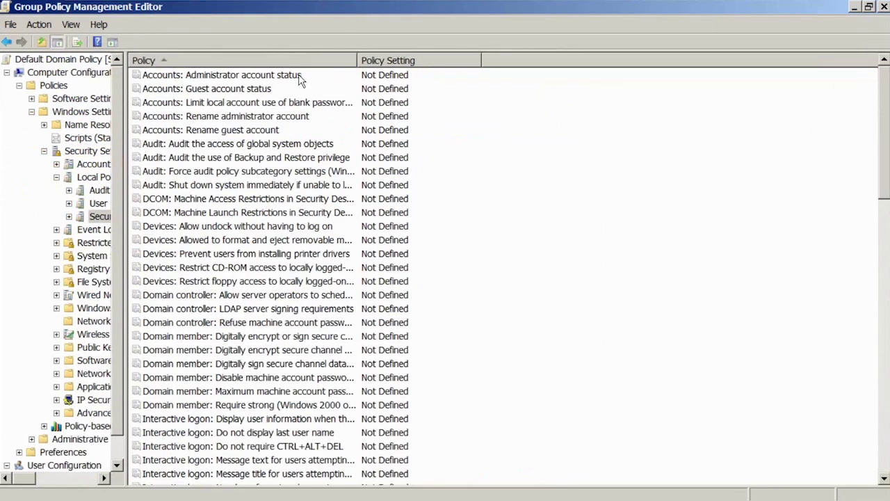
Step: Examine the available options for "Network security: LAN Manager authentication level" in the Default Domain Policy, and close its properties without saving
{"action": "scroll", "coordinate": [301, 368], "scroll_direction": "down", "scroll_amount": 15}
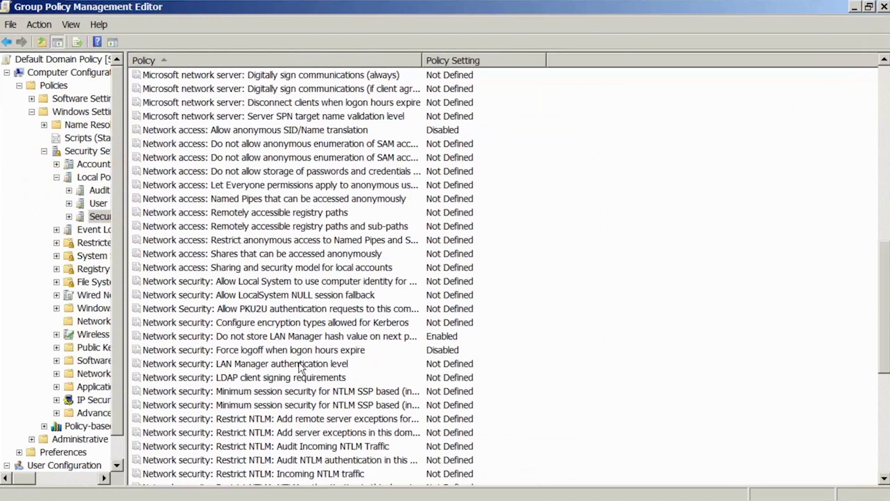
{"action": "double_click", "coordinate": [301, 364]}
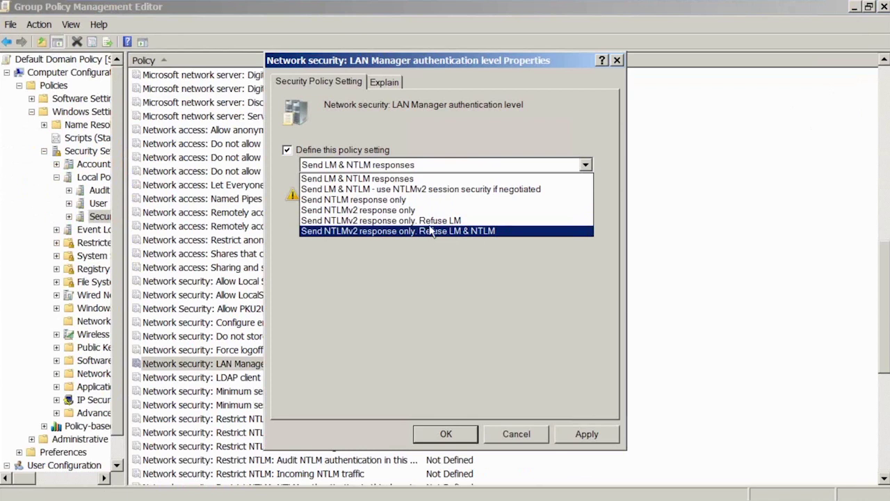
{"action": "left_click", "coordinate": [618, 61]}
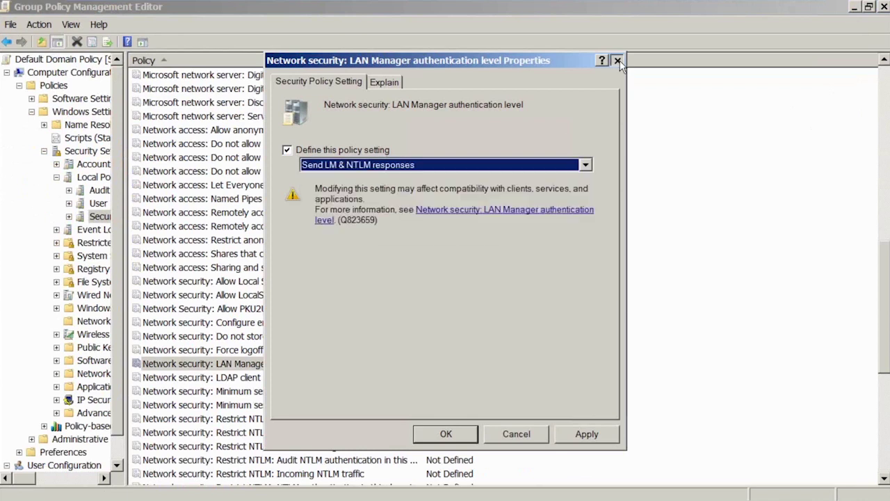
{"action": "left_click", "coordinate": [618, 61]}
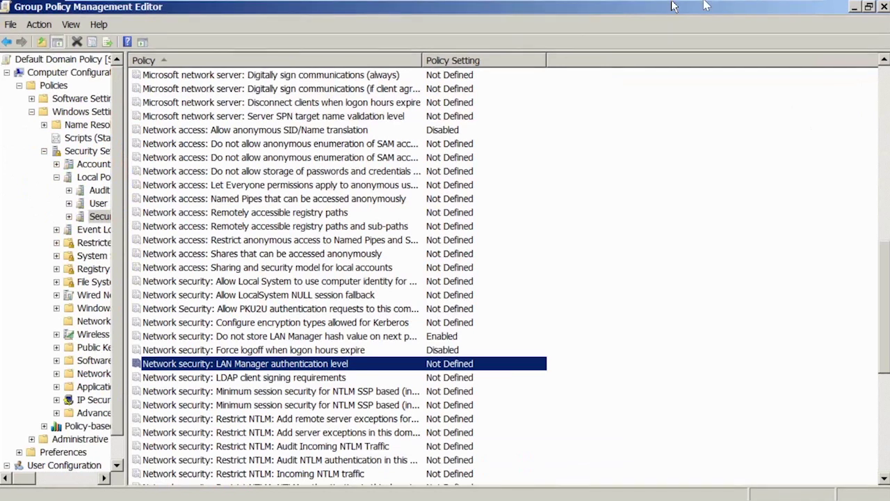
Step: Switch to Chrome, go to manageengine.com, and open the "Security Hardening for Active Directory and Windows Servers" page
{"action": "mouse_move", "coordinate": [707, 2]}
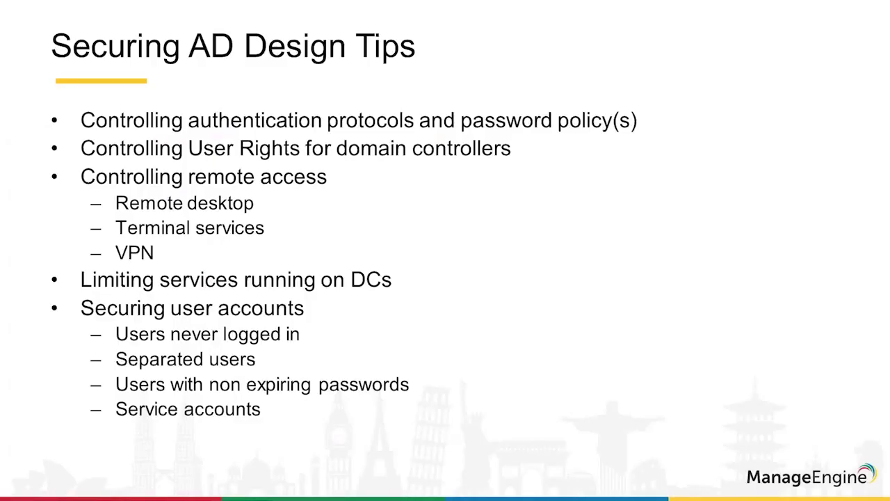
{"action": "key", "text": "super"}
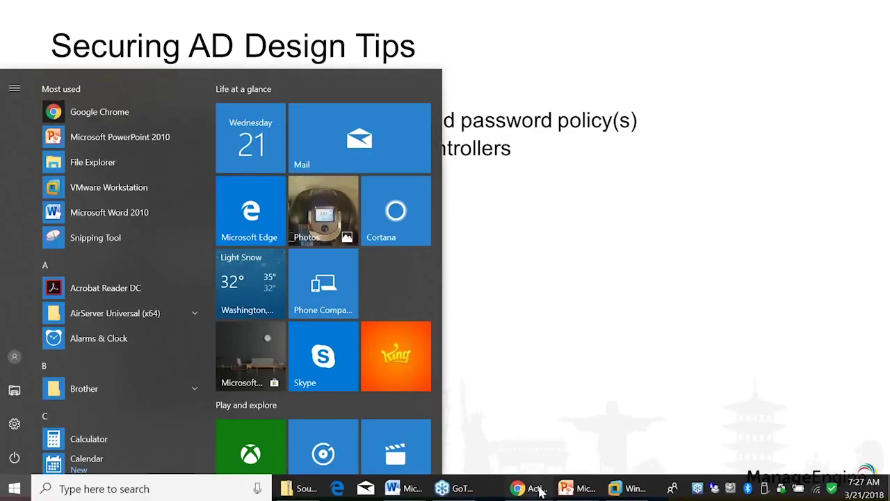
{"action": "left_click", "coordinate": [536, 489]}
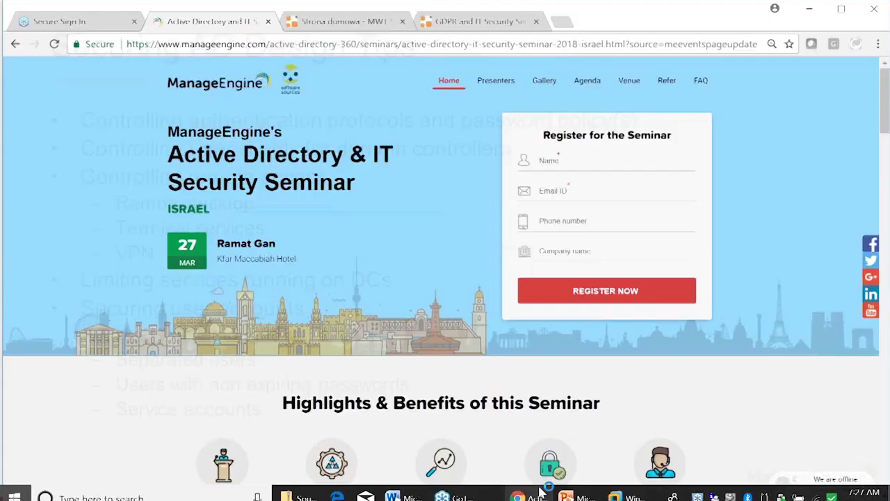
{"action": "left_click", "coordinate": [158, 42]}
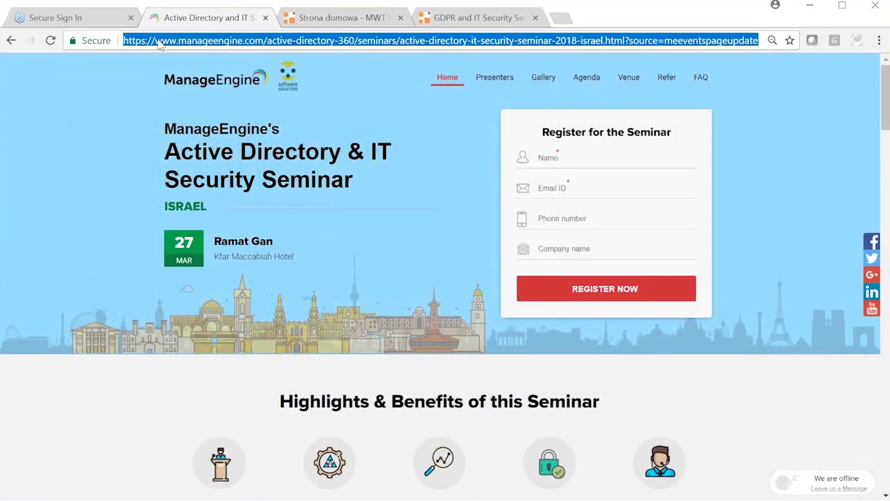
{"action": "type", "text": "ma"}
{"action": "key", "text": "Return"}
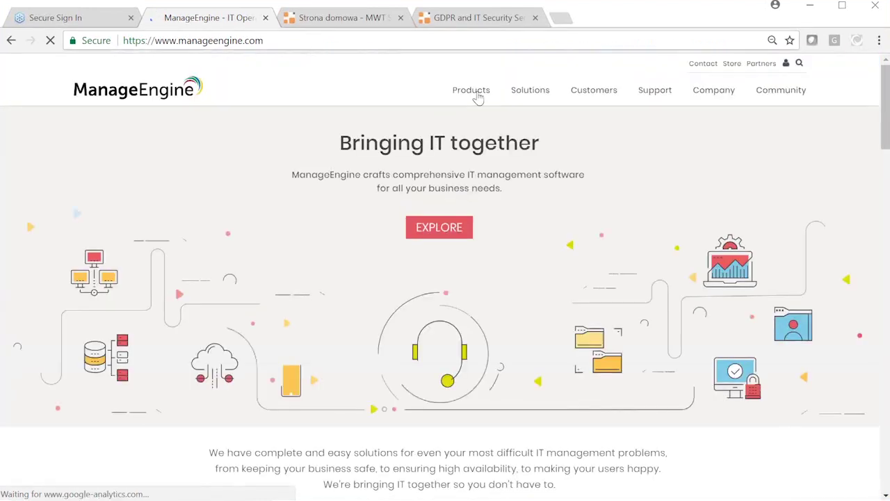
{"action": "mouse_move", "coordinate": [478, 96]}
{"action": "left_click", "coordinate": [177, 315]}
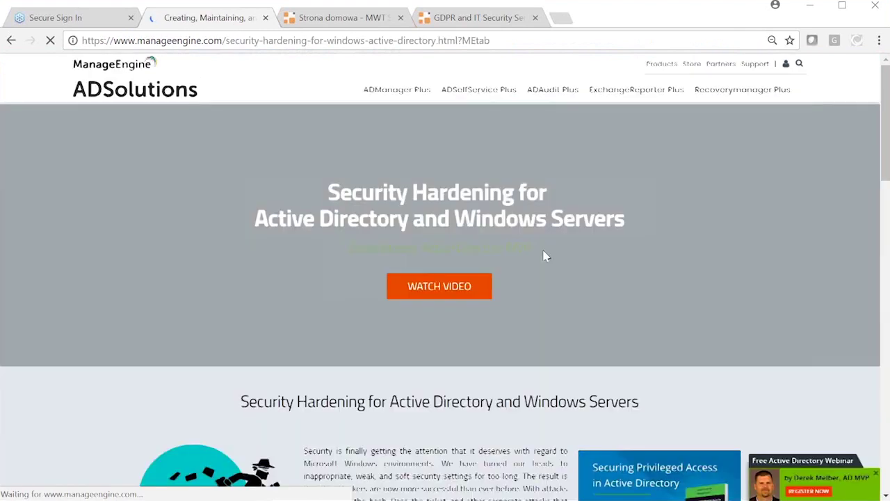
Step: Expand Password Management in the list of security hardening areas, review its blog entries, collapse it, and minimize the browser
{"action": "scroll", "coordinate": [548, 248], "scroll_direction": "down", "scroll_amount": 10}
{"action": "scroll", "coordinate": [547, 242], "scroll_direction": "down", "scroll_amount": 5}
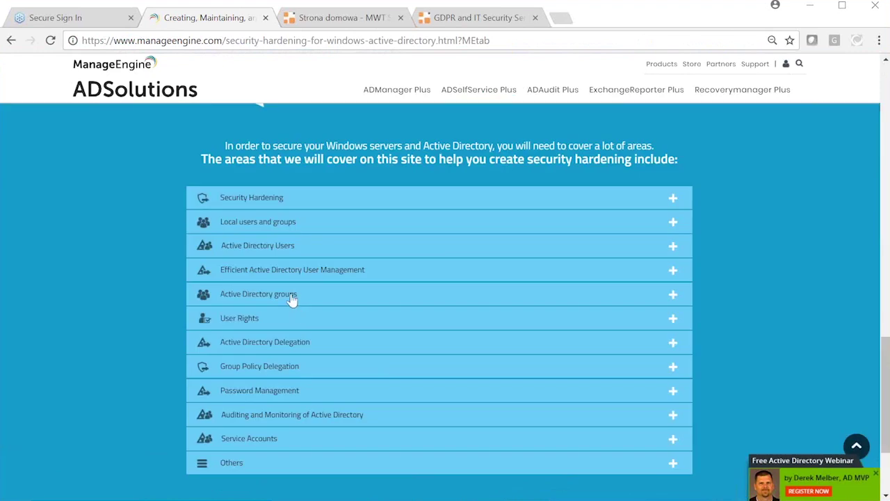
{"action": "left_click", "coordinate": [281, 387]}
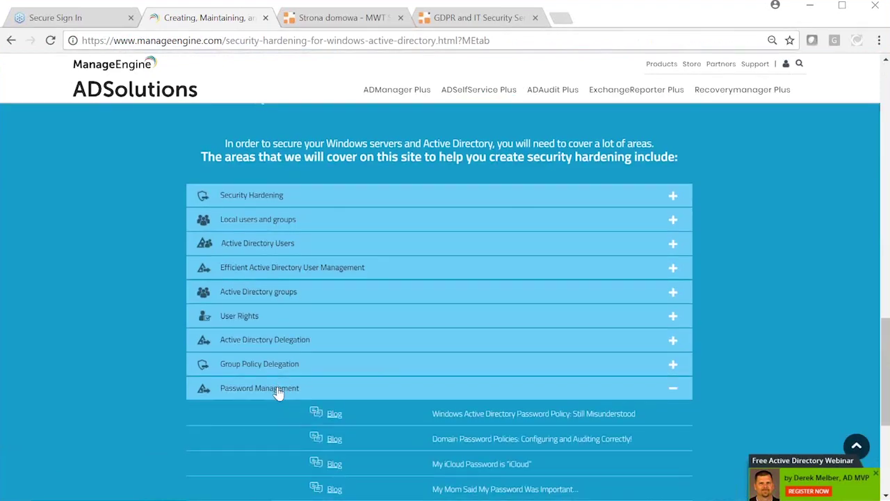
{"action": "scroll", "coordinate": [278, 393], "scroll_direction": "down", "scroll_amount": 3}
{"action": "scroll", "coordinate": [596, 382], "scroll_direction": "up", "scroll_amount": 1}
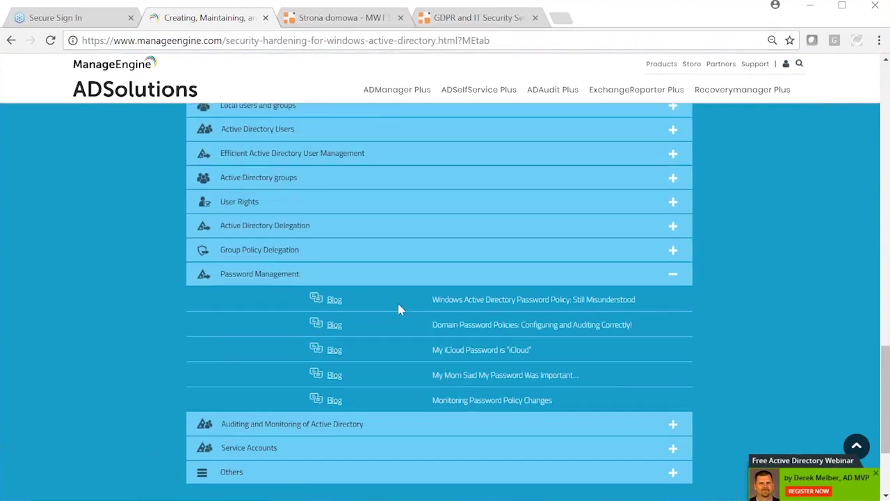
{"action": "left_click", "coordinate": [285, 276]}
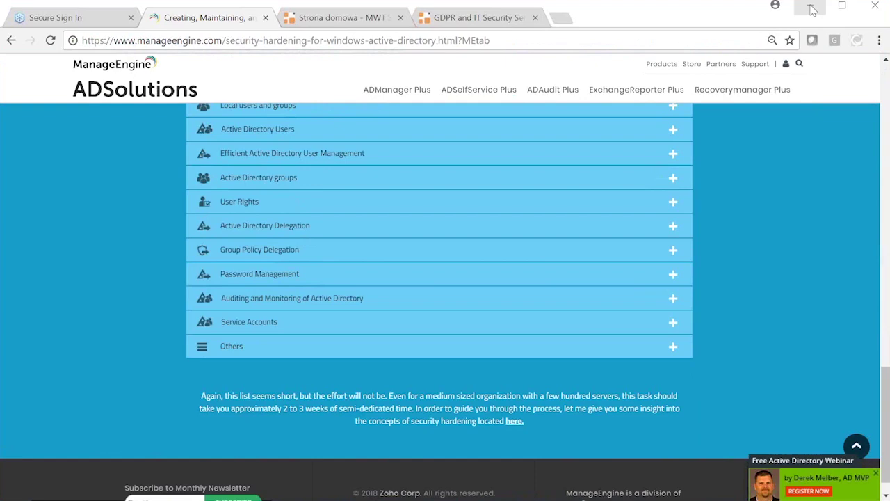
{"action": "left_click", "coordinate": [812, 9]}
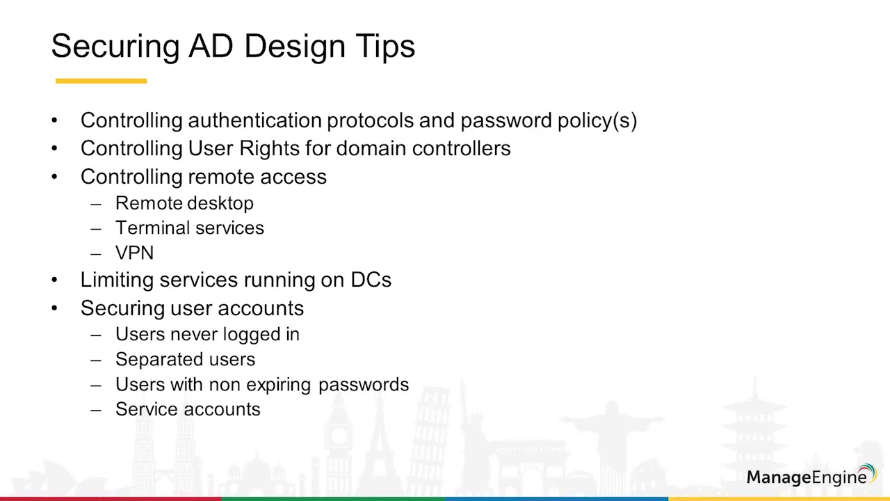
Step: Return to the virtual machine and show the groups in the Builtin container of Active Directory Users and Computers
{"action": "key", "text": "super"}
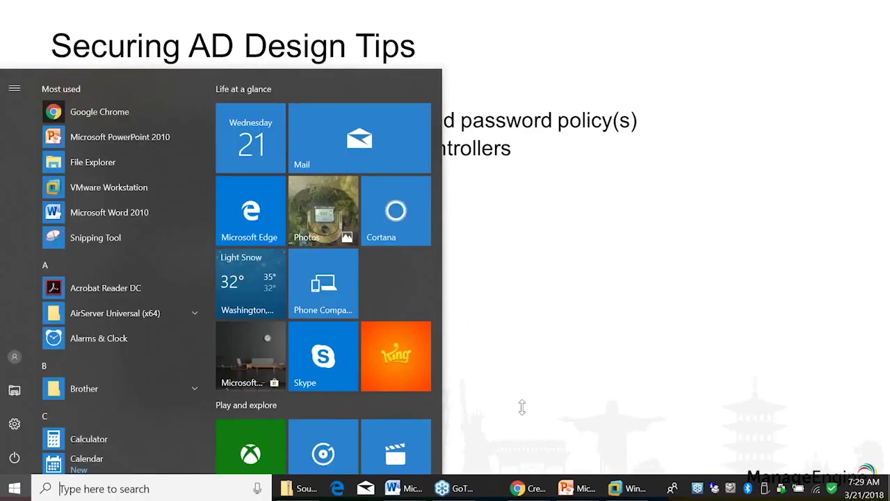
{"action": "left_click", "coordinate": [632, 486]}
{"action": "mouse_move", "coordinate": [223, 495]}
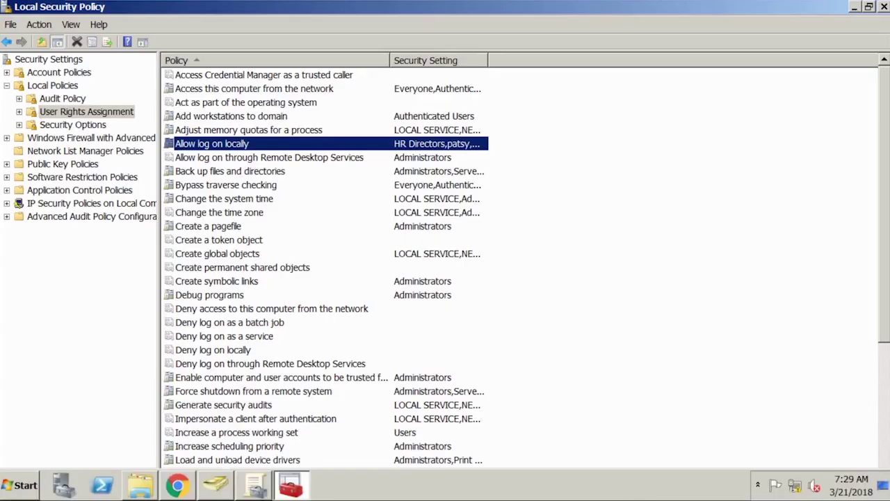
{"action": "left_click", "coordinate": [215, 487]}
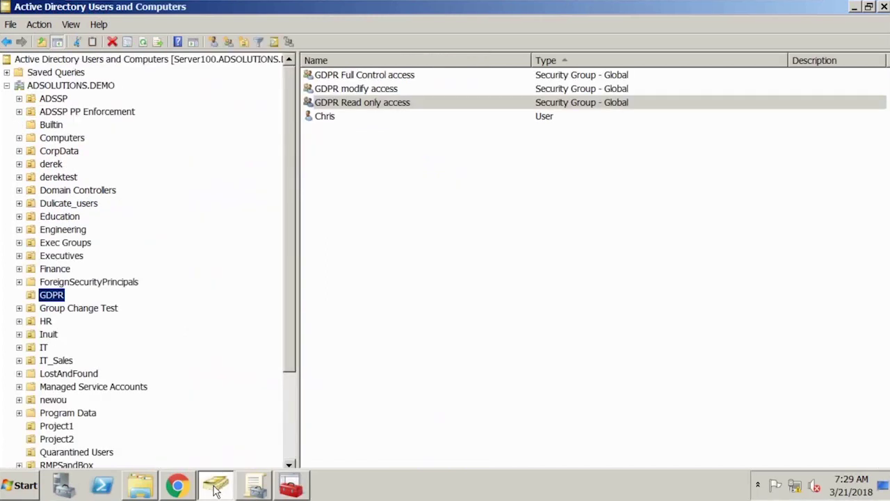
{"action": "left_click", "coordinate": [52, 125]}
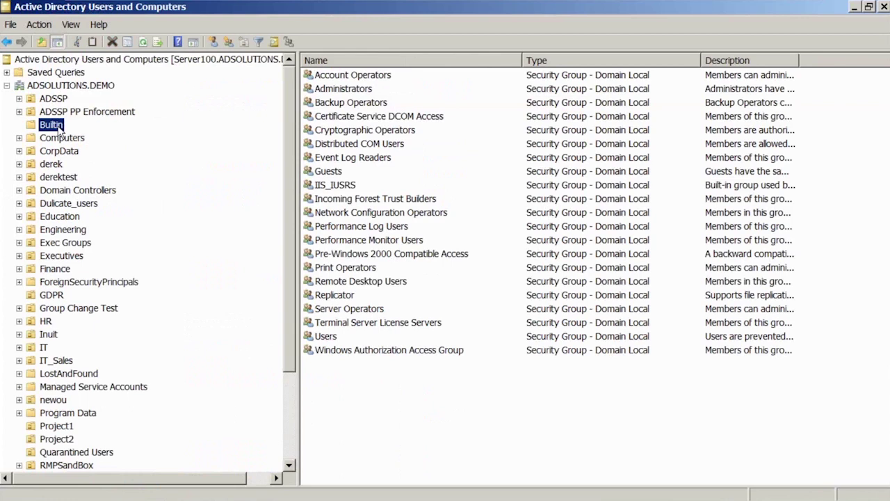
Step: Point out the Remote Desktop Users group, and review the Remote control and Remote Desktop Services Profile settings of user1userln in Quarantined Users
{"action": "left_click", "coordinate": [378, 285]}
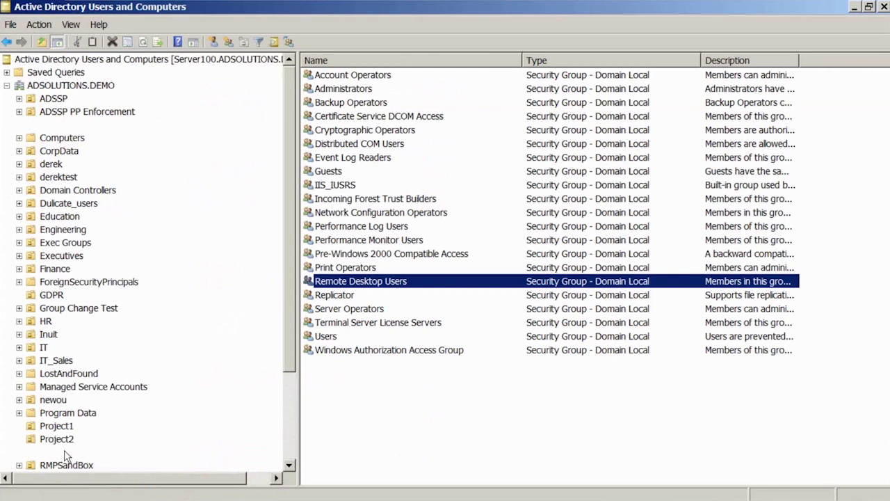
{"action": "left_click", "coordinate": [66, 453]}
{"action": "left_click", "coordinate": [348, 159]}
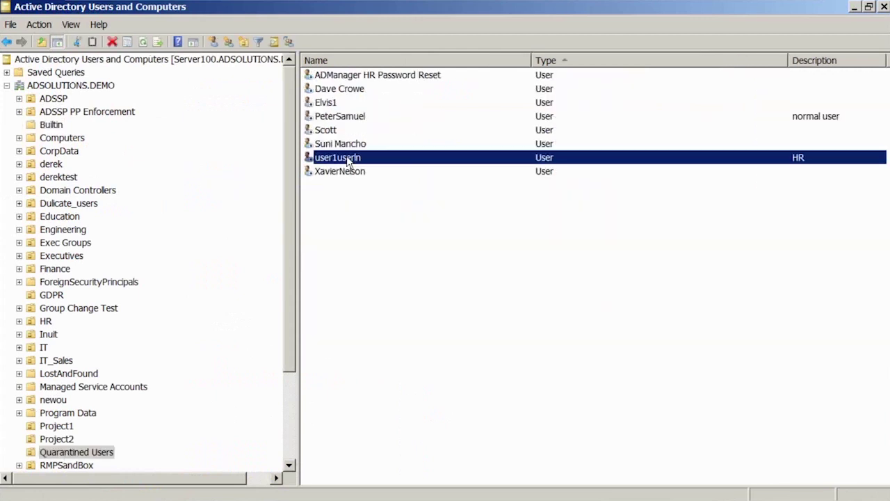
{"action": "double_click", "coordinate": [348, 159]}
{"action": "left_click", "coordinate": [533, 62]}
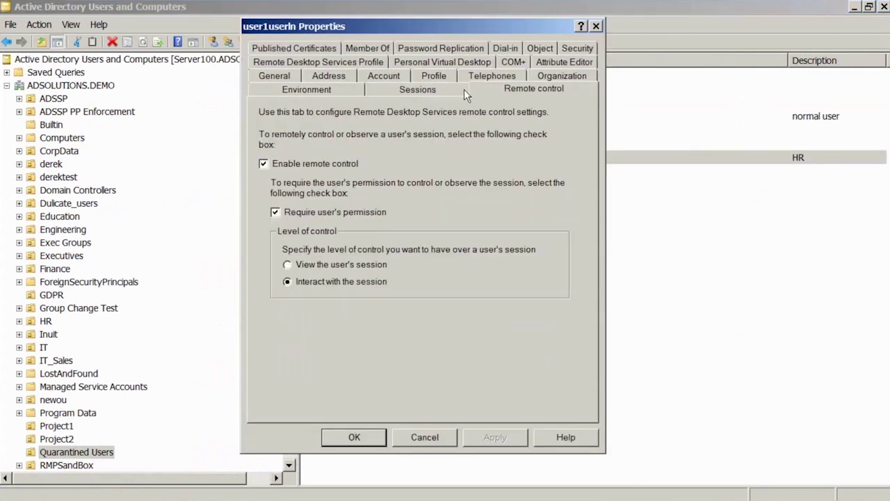
{"action": "left_click", "coordinate": [349, 62]}
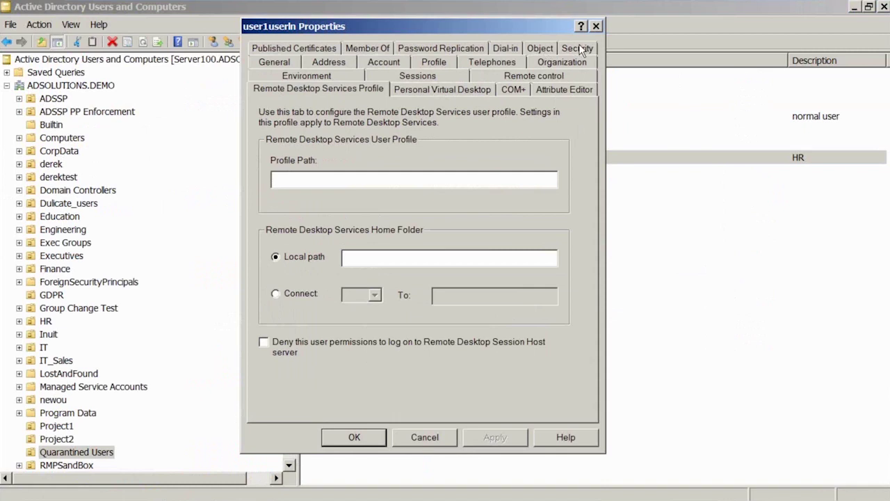
{"action": "left_click", "coordinate": [597, 27]}
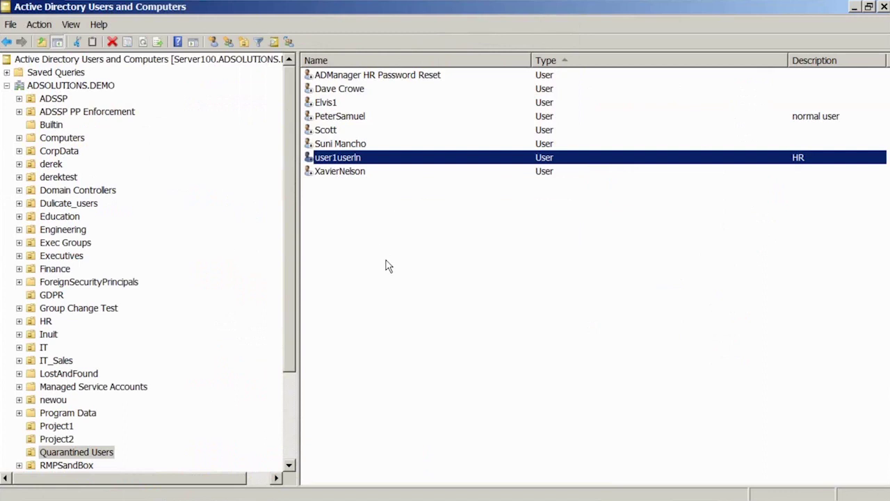
Step: Minimize the virtual machine to show the "Securing AD Design Tips" slide, and return to the virtual machine
{"action": "mouse_move", "coordinate": [664, 8]}
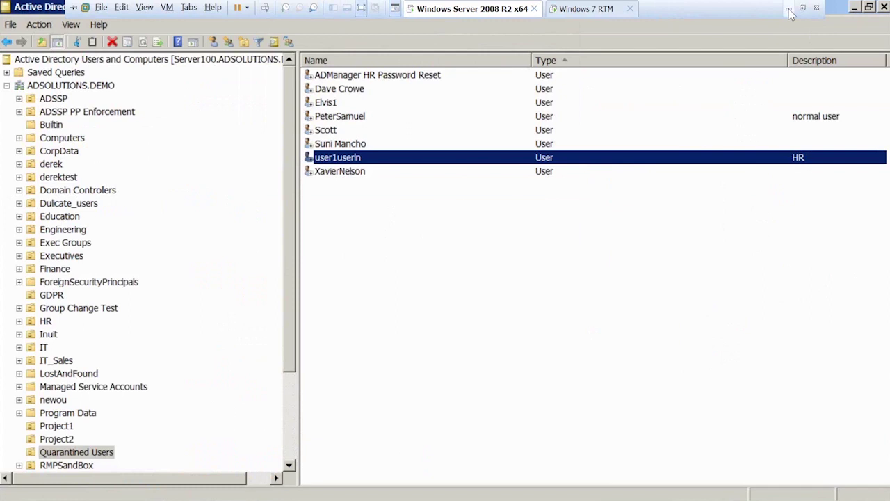
{"action": "left_click", "coordinate": [789, 9]}
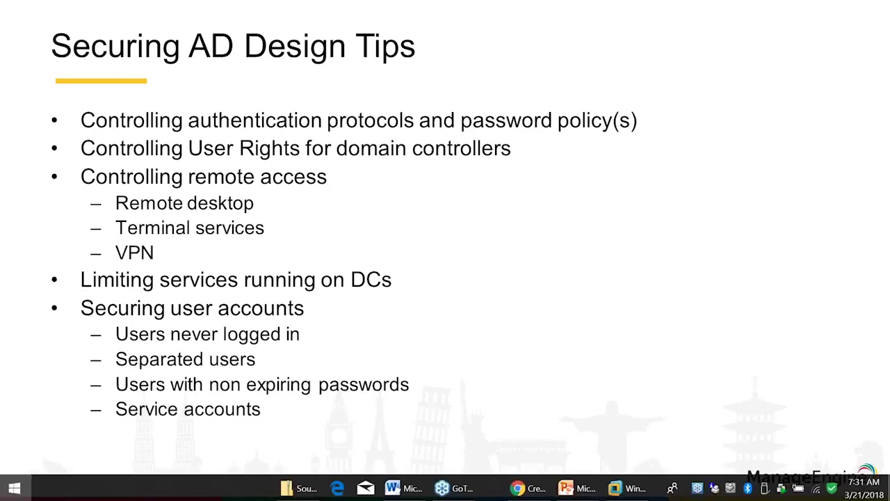
{"action": "key", "text": "super"}
{"action": "left_click", "coordinate": [633, 488]}
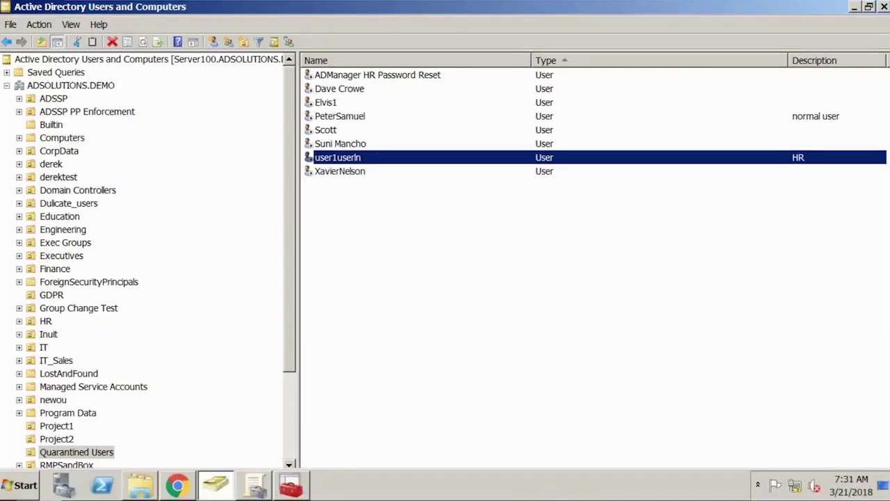
Step: Open the Services console by running services.msc, maximize it, and show its Standard view
{"action": "left_click", "coordinate": [23, 487]}
{"action": "type", "text": "services"}
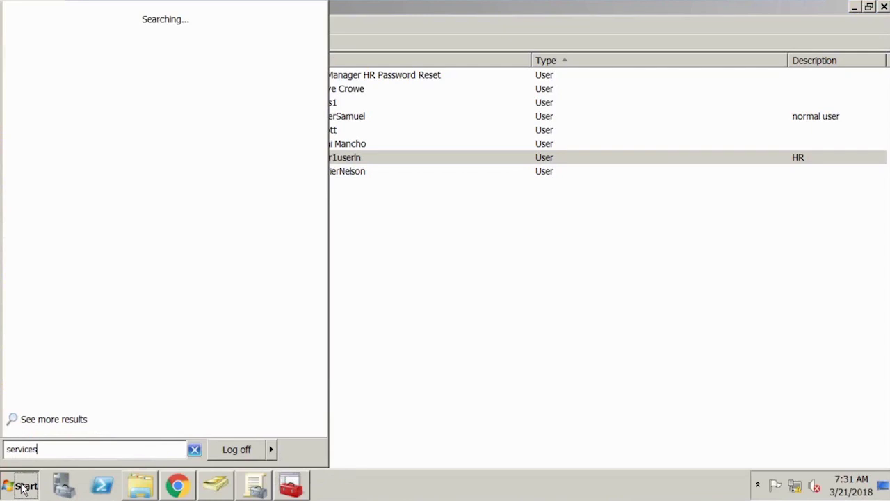
{"action": "type", "text": ".msc"}
{"action": "key", "text": "Return"}
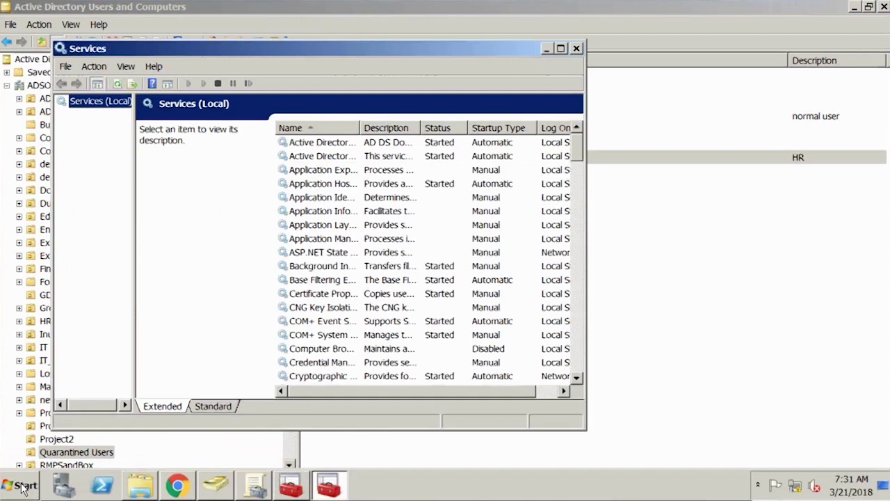
{"action": "key", "text": "super+Up"}
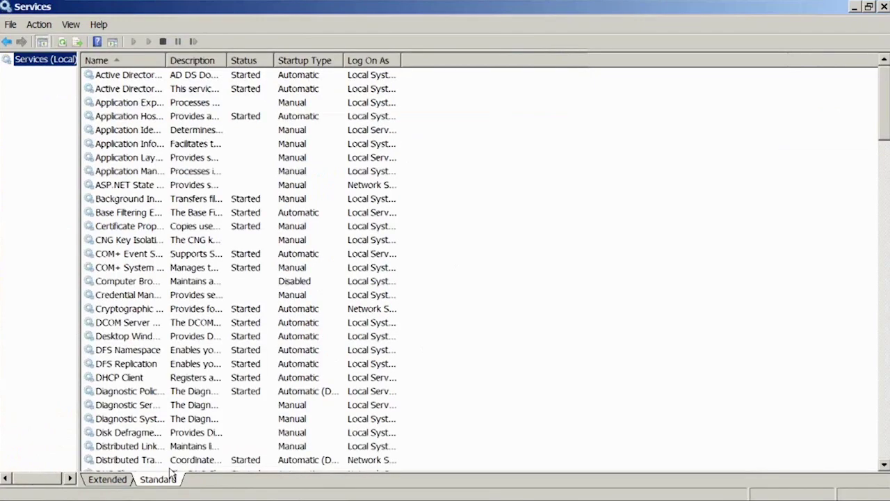
Step: Sort the services by status with the started ones first, review the list, and close the Services console
{"action": "left_click", "coordinate": [245, 61]}
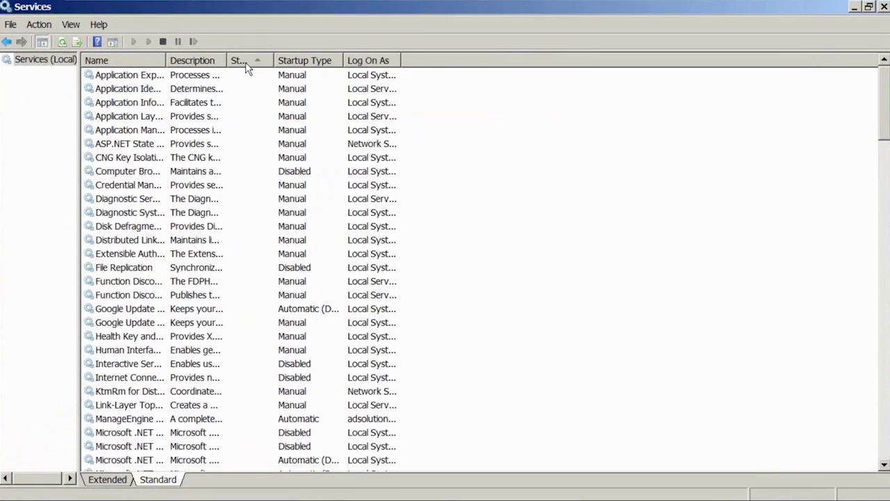
{"action": "left_click", "coordinate": [245, 62]}
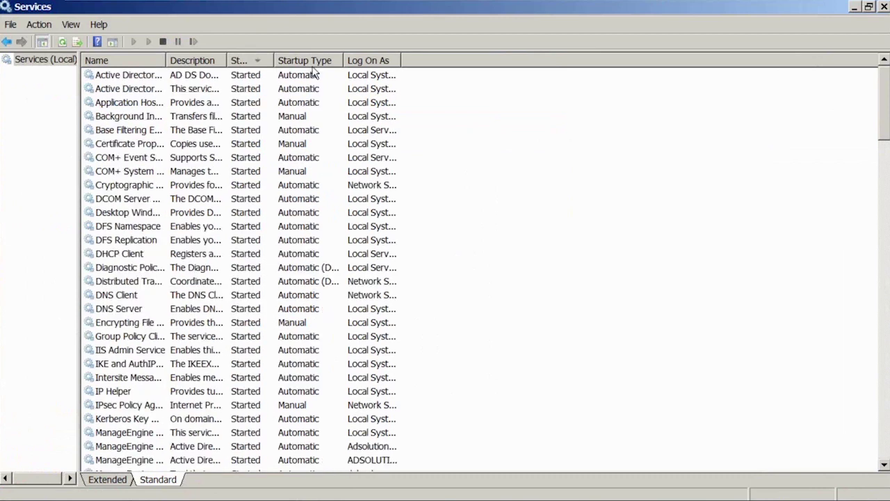
{"action": "scroll", "coordinate": [319, 132], "scroll_direction": "down", "scroll_amount": 2}
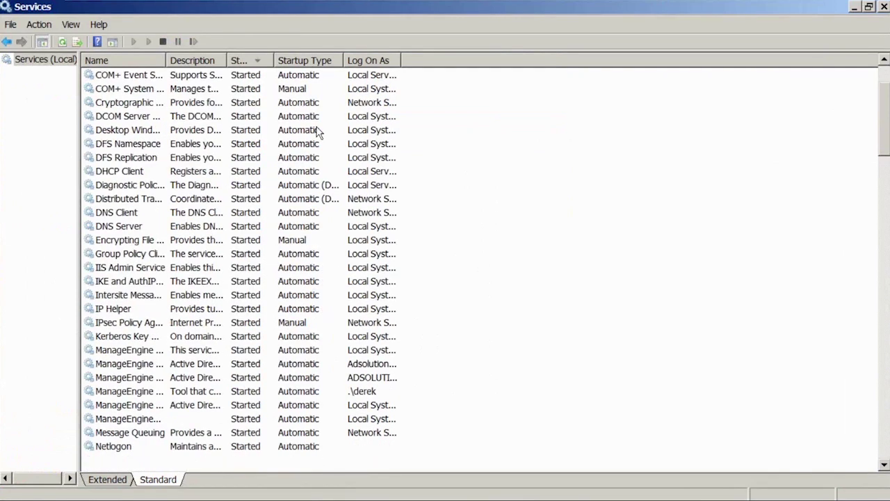
{"action": "scroll", "coordinate": [320, 132], "scroll_direction": "down", "scroll_amount": 20}
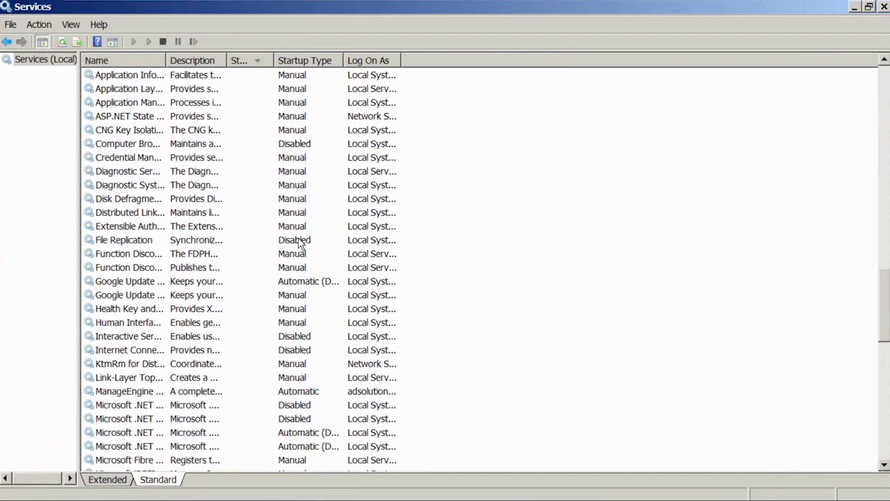
{"action": "scroll", "coordinate": [299, 244], "scroll_direction": "up", "scroll_amount": 4}
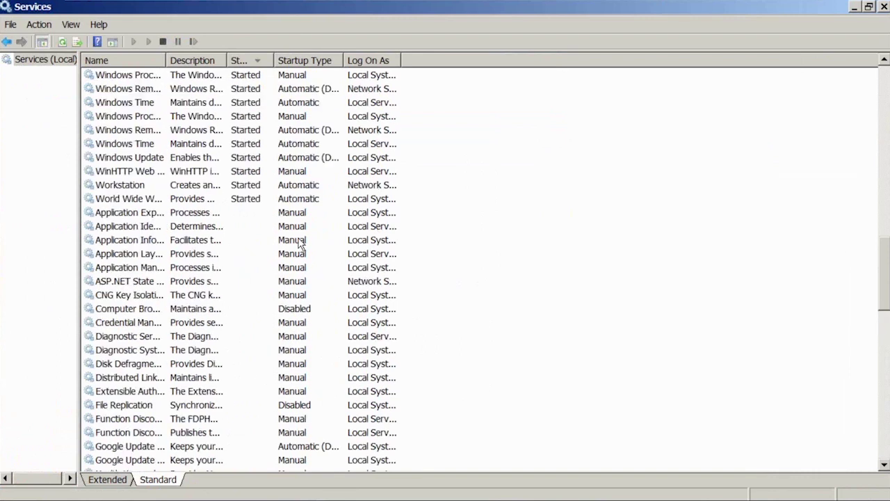
{"action": "scroll", "coordinate": [299, 244], "scroll_direction": "up", "scroll_amount": 20}
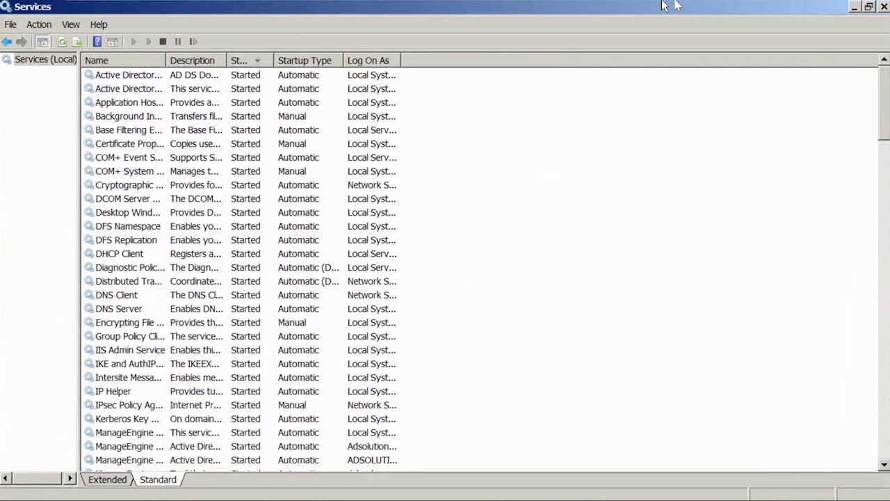
{"action": "mouse_move", "coordinate": [772, 17]}
{"action": "key", "text": "alt+Tab"}
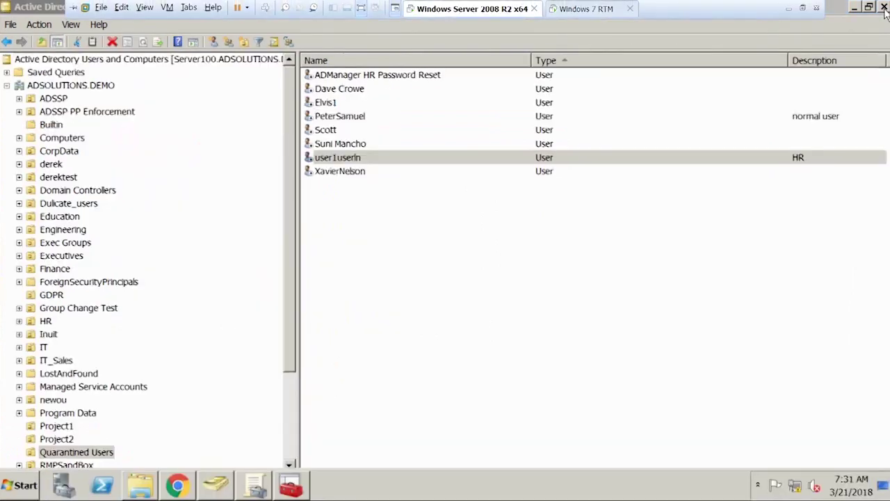
Step: Show the "Securing AD Design Tips" slide again, and switch back to Active Directory Users and Computers in the virtual machine
{"action": "left_click", "coordinate": [788, 8]}
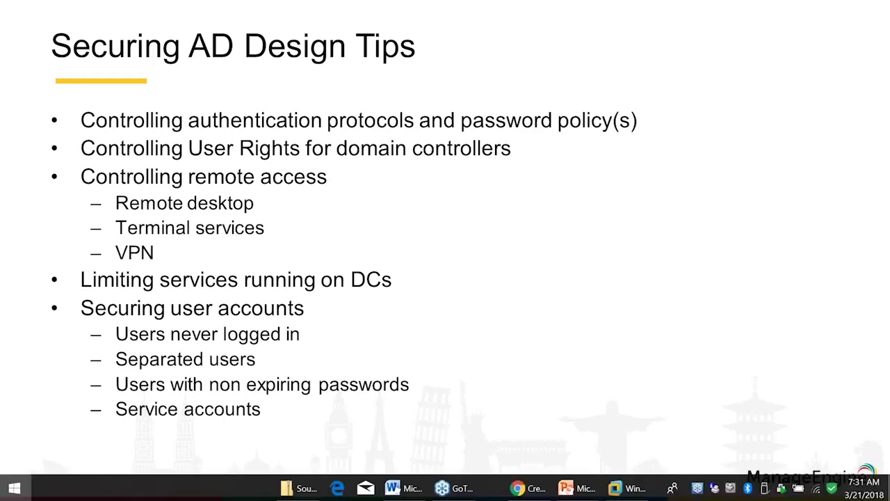
{"action": "key", "text": "super"}
{"action": "left_click", "coordinate": [670, 491]}
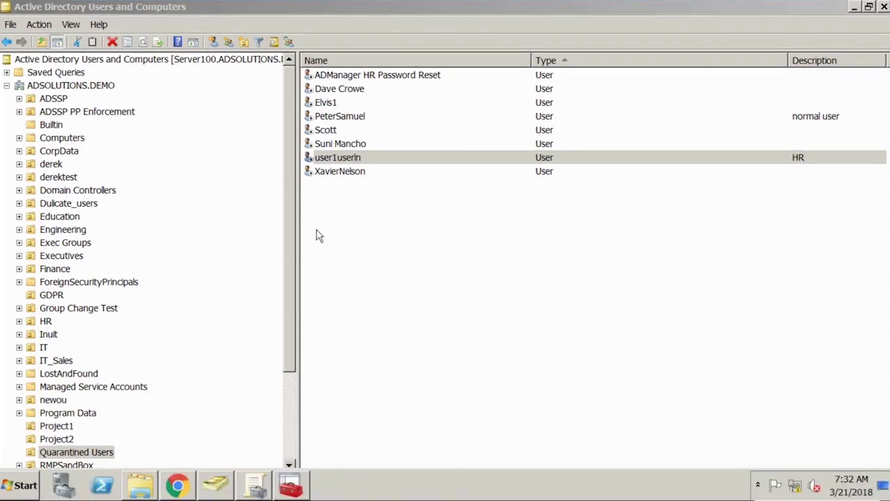
Step: Start a new user in the Education OU with a first name and logon name, review the password options, and cancel the creation
{"action": "left_click", "coordinate": [61, 270]}
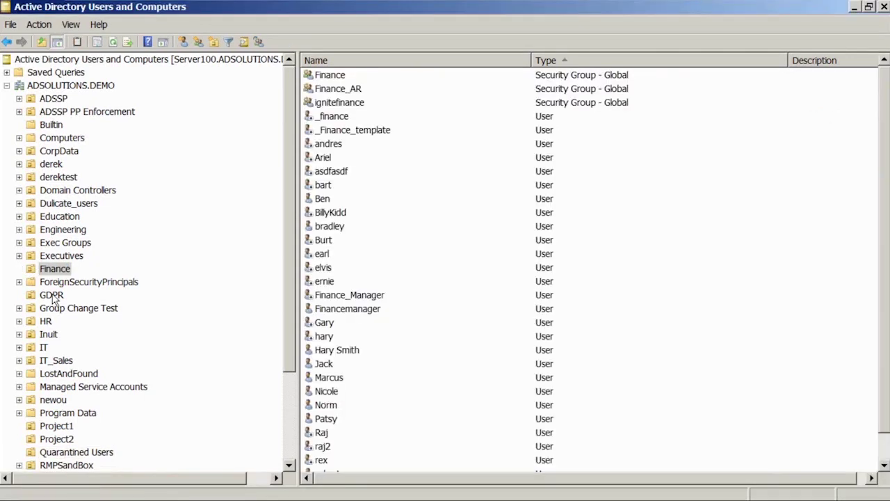
{"action": "left_click", "coordinate": [60, 217]}
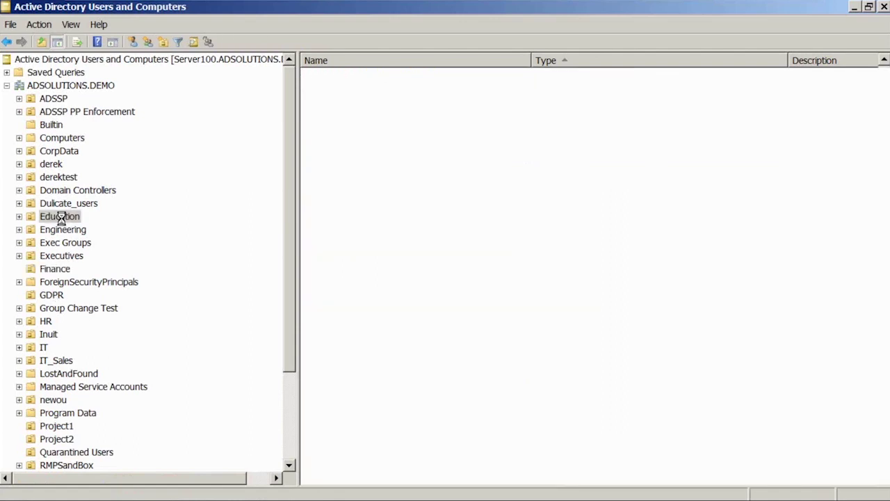
{"action": "right_click", "coordinate": [375, 254]}
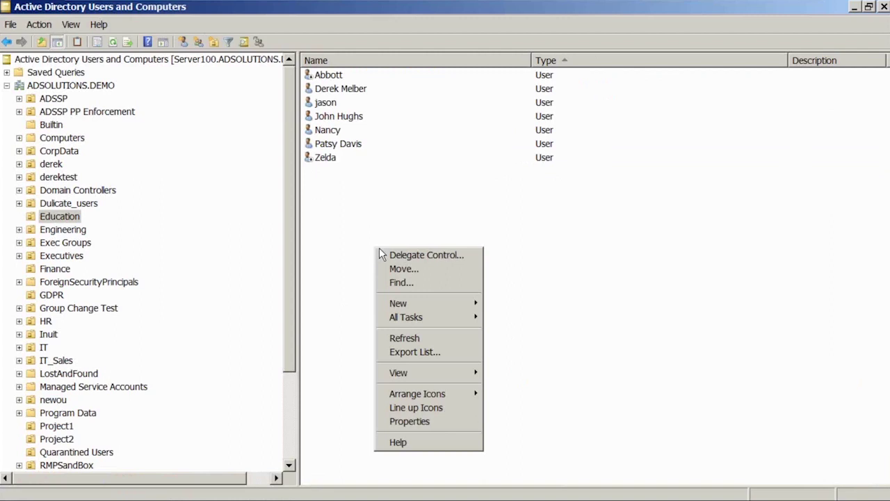
{"action": "mouse_move", "coordinate": [425, 304]}
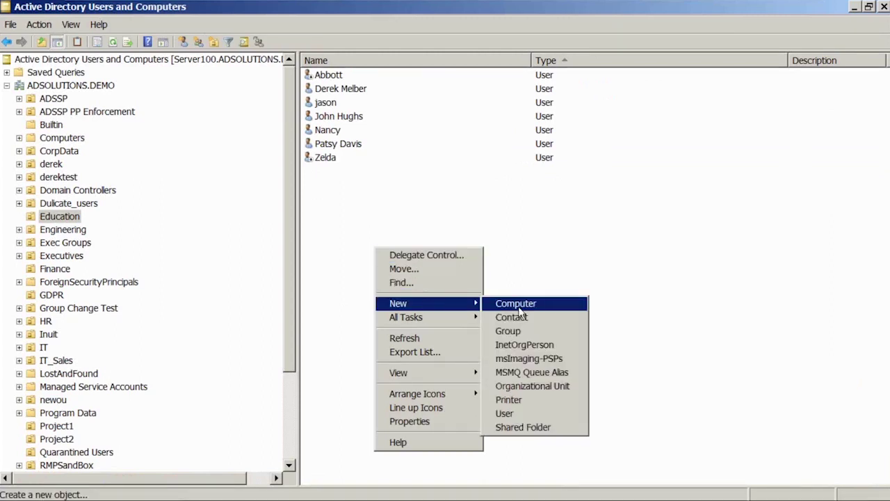
{"action": "left_click", "coordinate": [533, 414]}
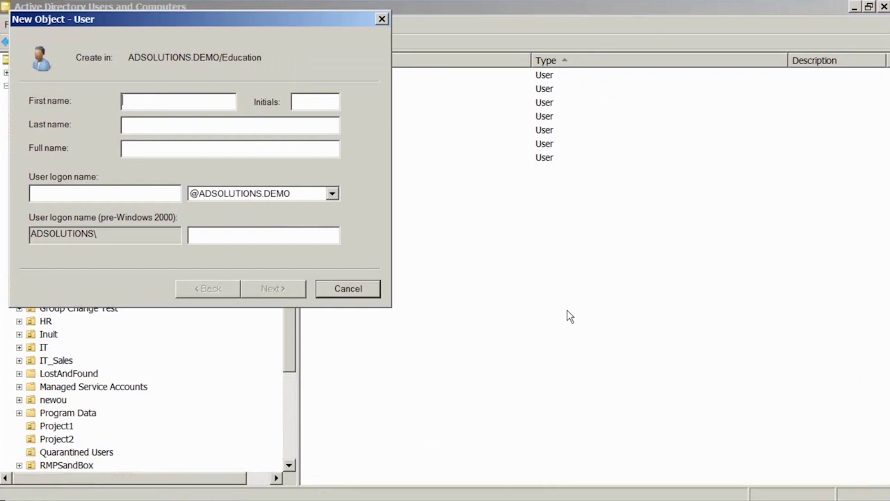
{"action": "type", "text": "Caroline"}
{"action": "key", "text": "Tab"}
{"action": "key", "text": "Tab"}
{"action": "key", "text": "Tab"}
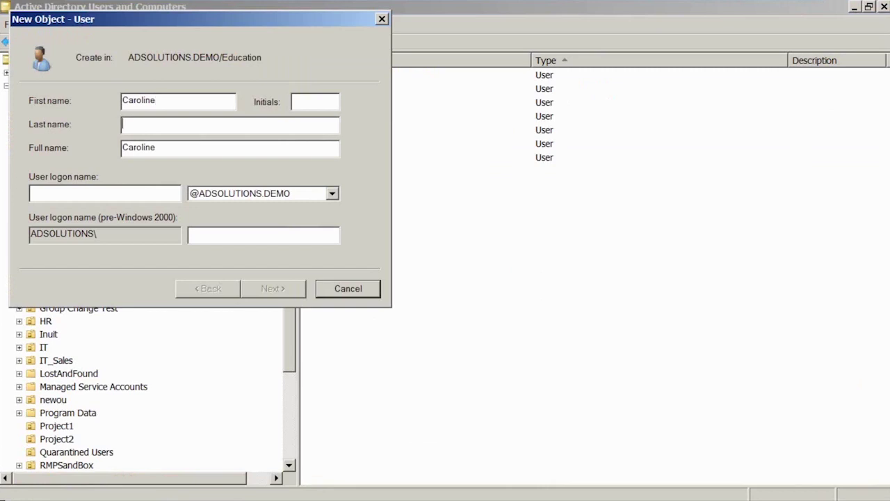
{"action": "type", "text": "caronline"}
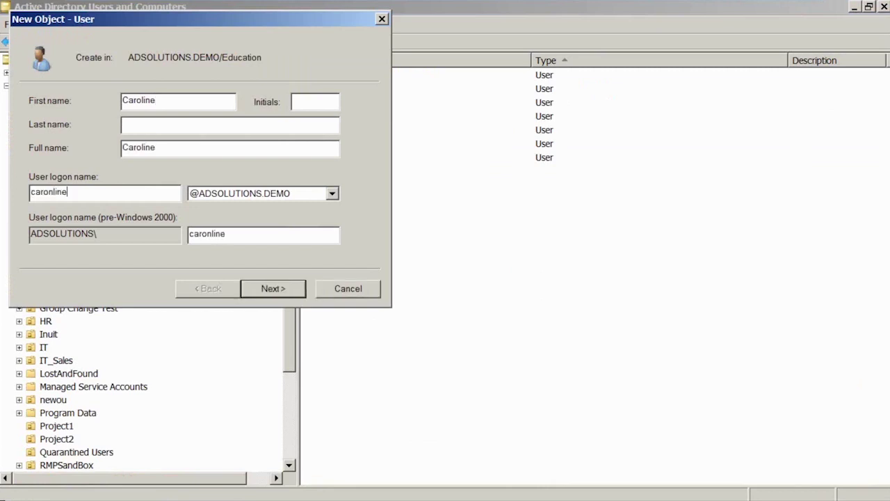
{"action": "key", "text": "Return"}
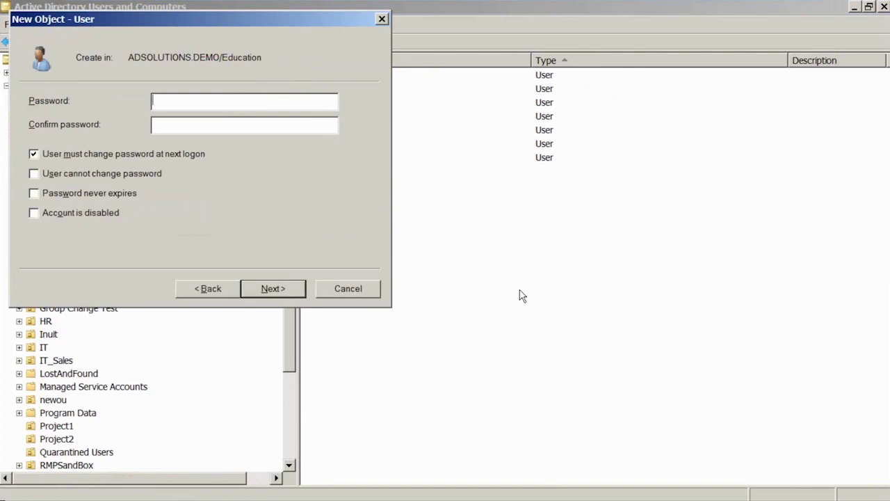
{"action": "left_click_drag", "start_coordinate": [273, 19], "coordinate": [395, 123]}
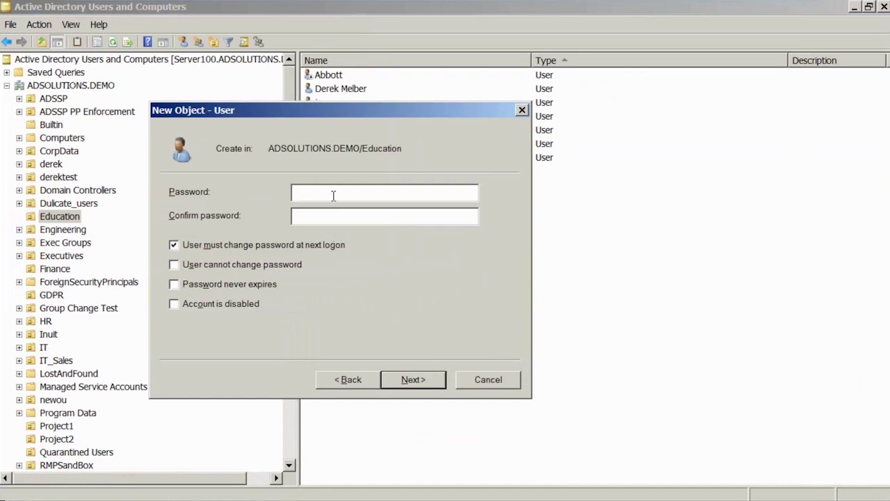
{"action": "left_click", "coordinate": [491, 388]}
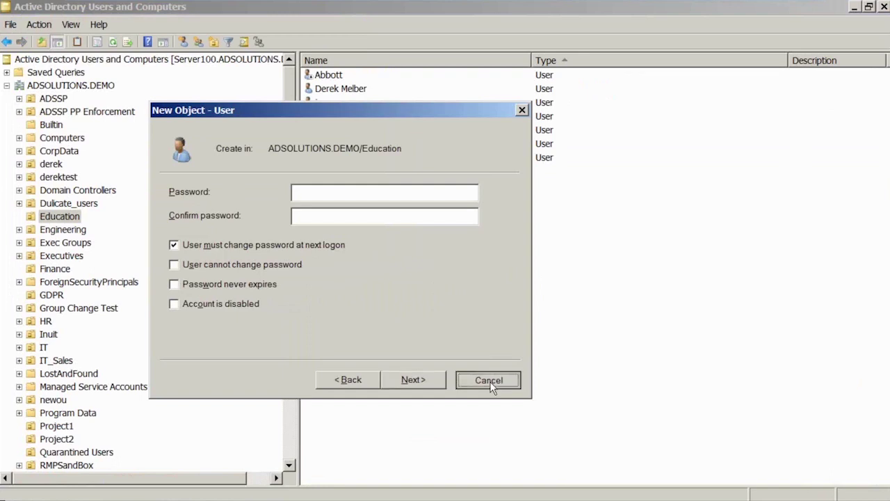
Step: Switch to ADManager Plus in Chrome and open the Users Never Logged On report from the user logon reports
{"action": "mouse_move", "coordinate": [178, 491]}
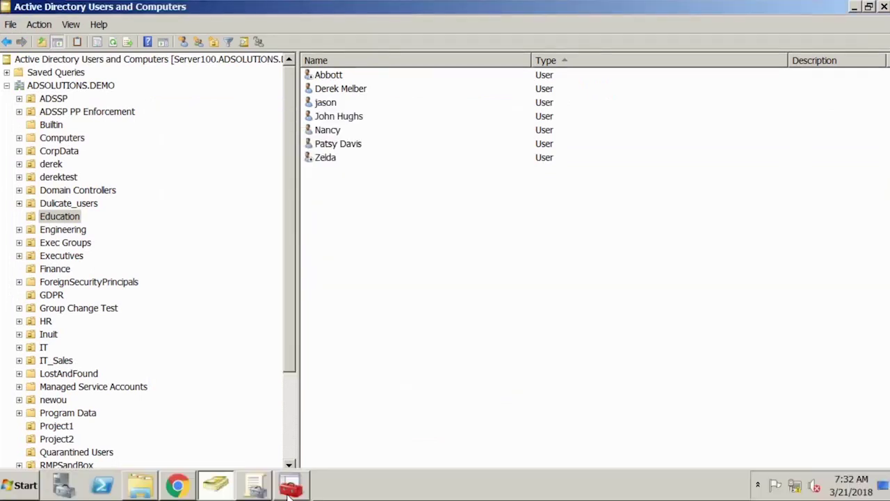
{"action": "left_click", "coordinate": [177, 487]}
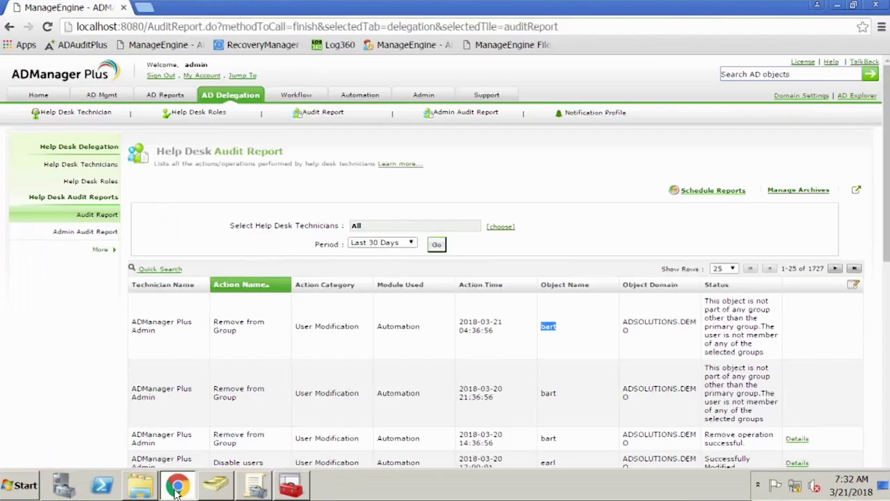
{"action": "left_click", "coordinate": [176, 44]}
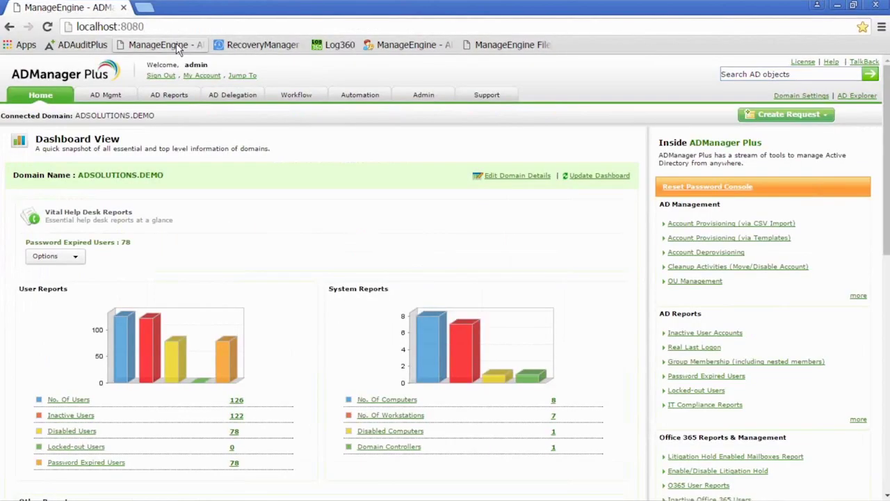
{"action": "left_click", "coordinate": [168, 96]}
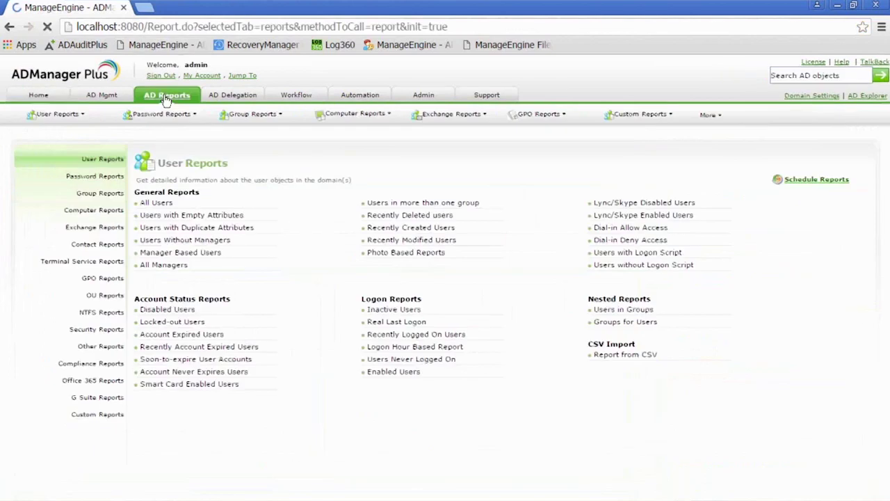
{"action": "left_click", "coordinate": [411, 359]}
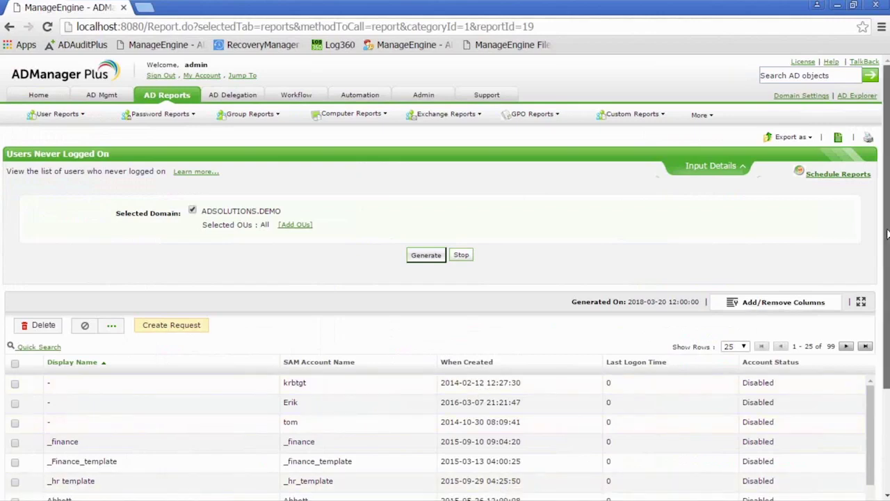
Step: Select all users on the first page of the Users Never Logged On report and open the list of further actions
{"action": "left_click_drag", "start_coordinate": [886, 234], "coordinate": [886, 245]}
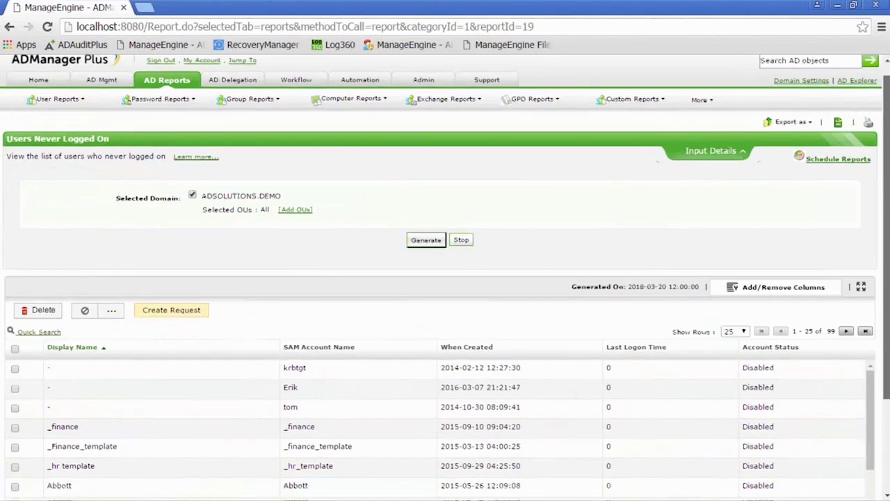
{"action": "scroll", "coordinate": [511, 247], "scroll_direction": "up", "scroll_amount": 1}
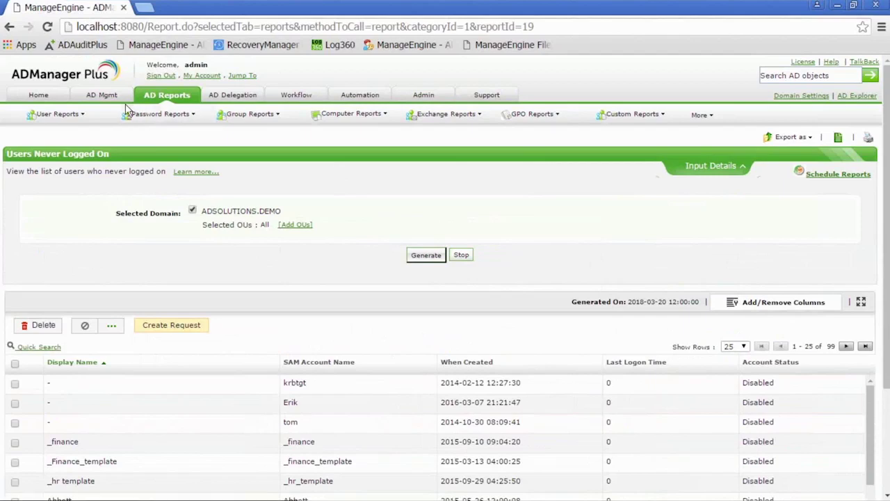
{"action": "left_click", "coordinate": [175, 98]}
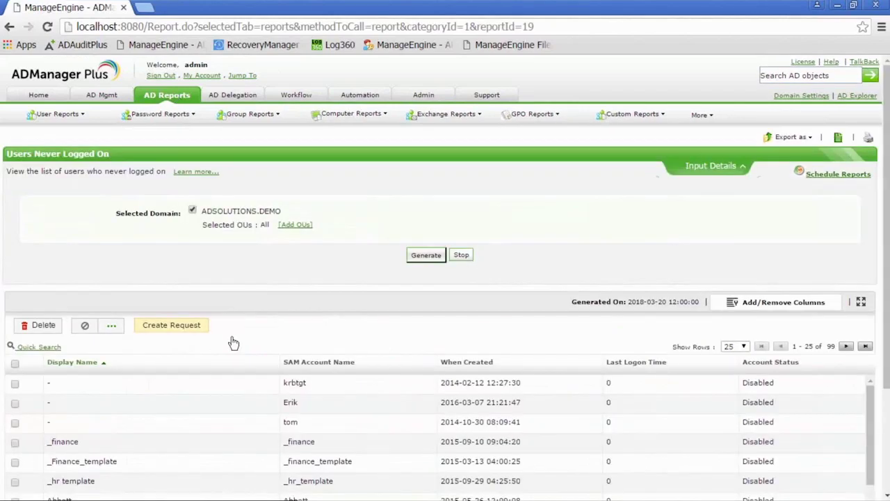
{"action": "left_click", "coordinate": [15, 364]}
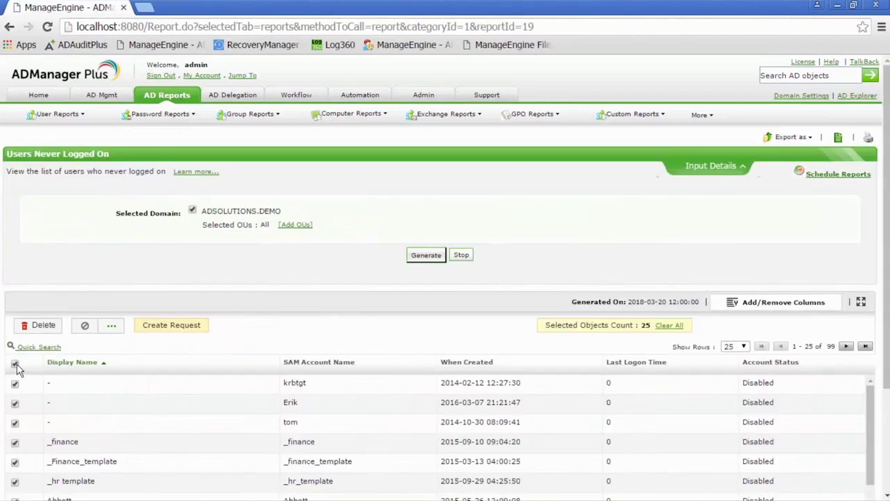
{"action": "left_click", "coordinate": [327, 354]}
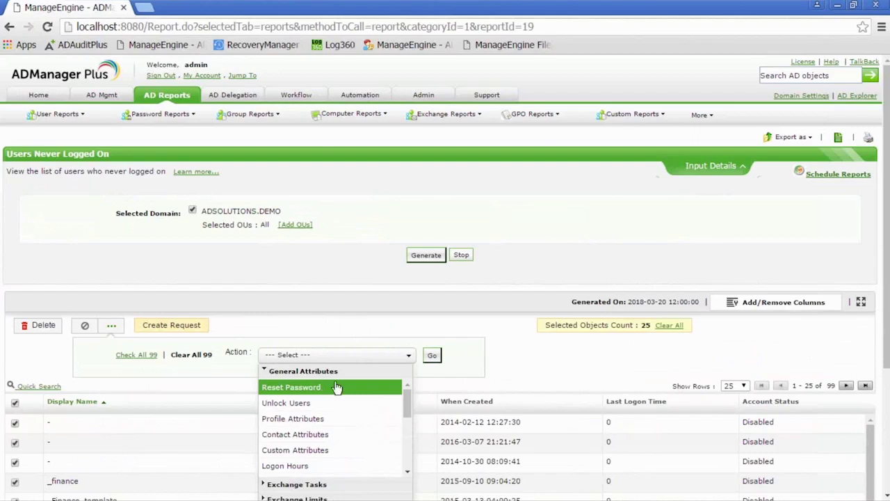
Step: Show the "Securing AD Design Tips" slide and return to the Windows Server 2008 R2 virtual machine
{"action": "mouse_move", "coordinate": [789, 16]}
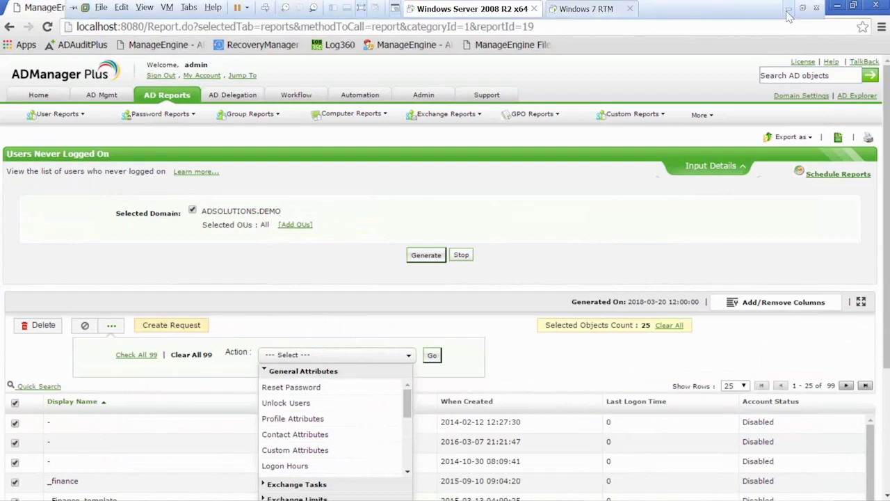
{"action": "left_click", "coordinate": [789, 11]}
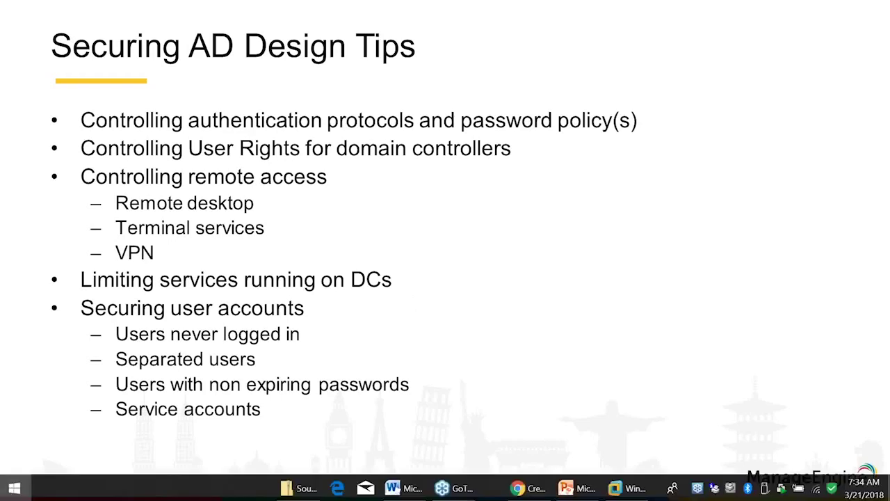
{"action": "key", "text": "super"}
{"action": "left_click", "coordinate": [628, 487]}
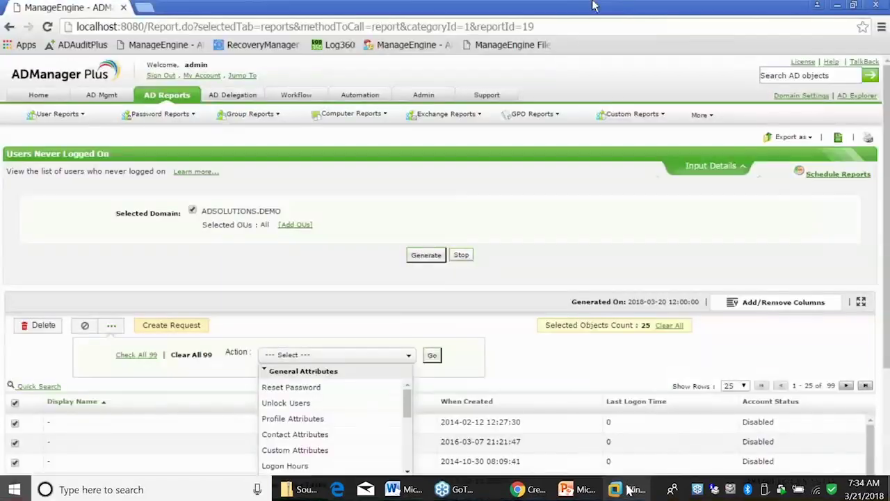
Step: Minimize the browser, Active Directory Users and Computers and Group Policy Management, and open Service Account Management from ADManager Plus Free Tools
{"action": "left_click", "coordinate": [838, 8]}
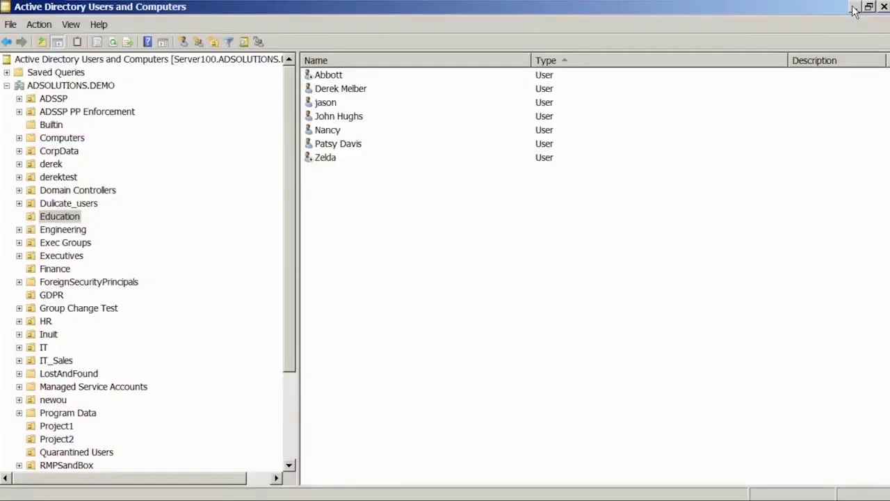
{"action": "left_click", "coordinate": [854, 9]}
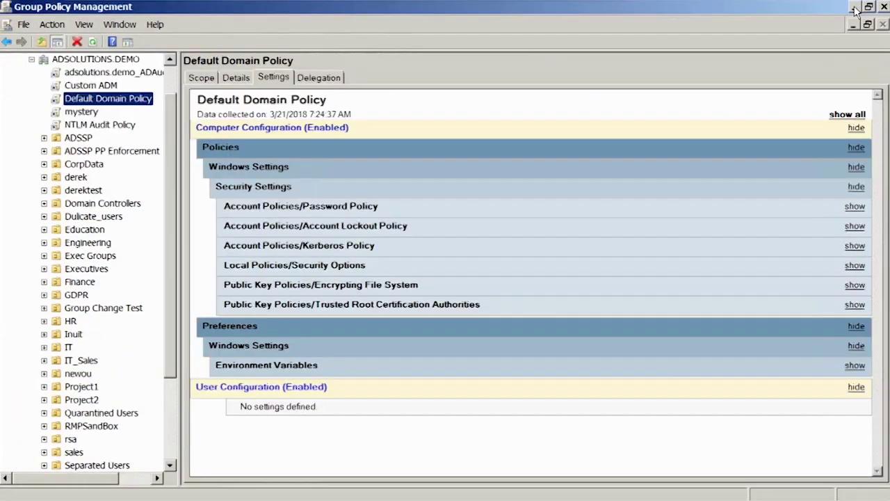
{"action": "left_click", "coordinate": [854, 8]}
{"action": "double_click", "coordinate": [32, 121]}
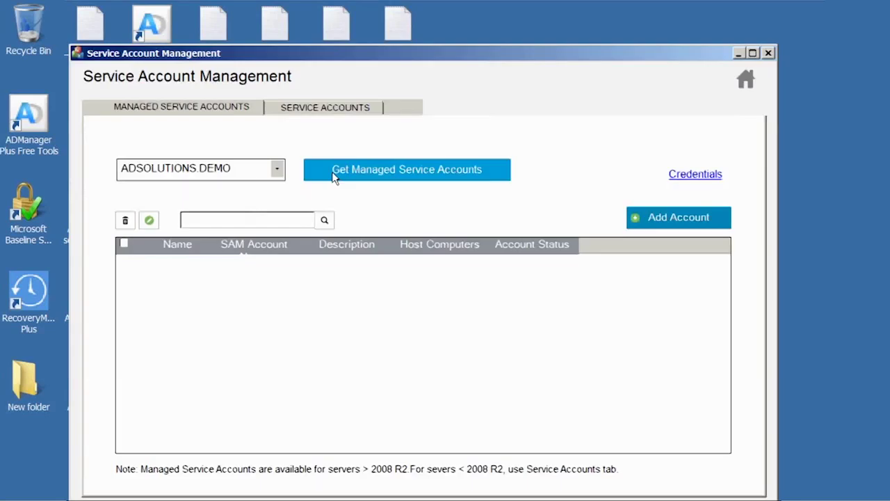
Step: Retrieve the regular service accounts for SERVER100 and widen the Name column of the results
{"action": "left_click", "coordinate": [325, 106]}
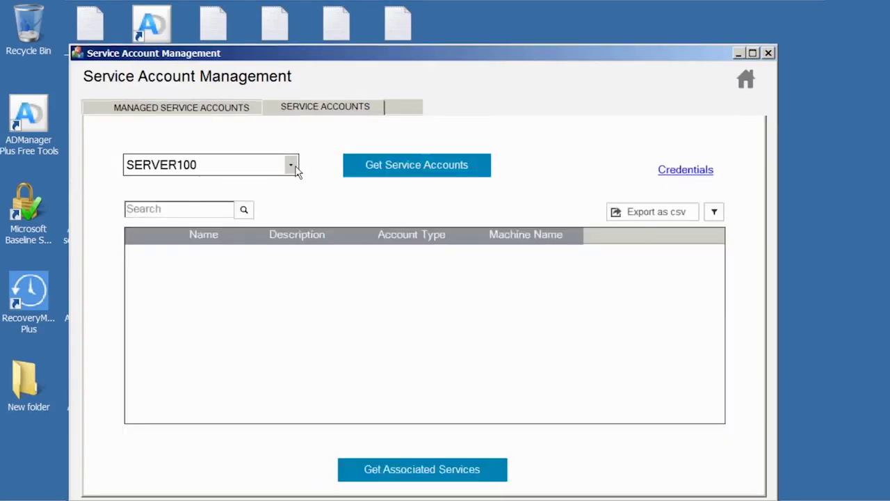
{"action": "left_click", "coordinate": [290, 166]}
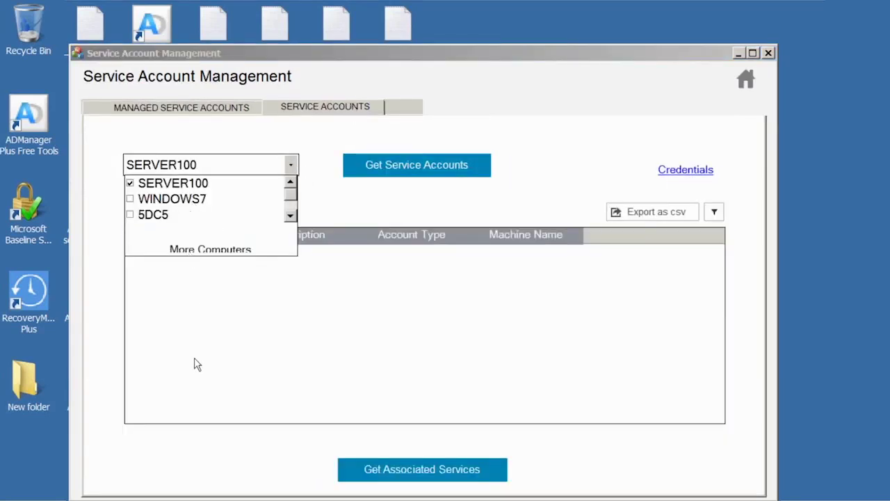
{"action": "left_click", "coordinate": [338, 207]}
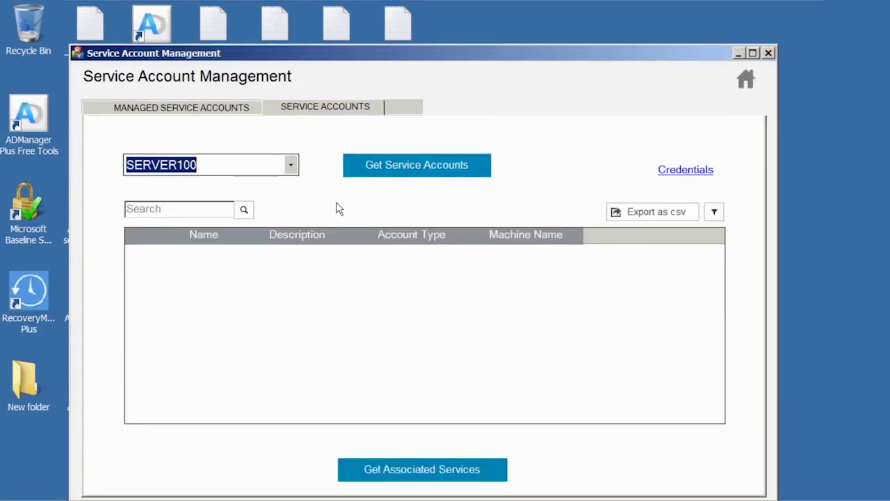
{"action": "left_click", "coordinate": [403, 164]}
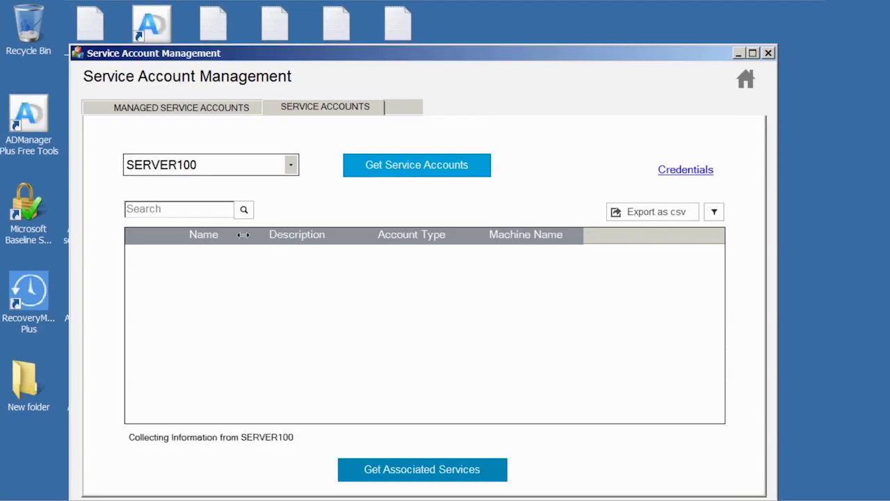
{"action": "left_click_drag", "start_coordinate": [243, 235], "coordinate": [323, 241]}
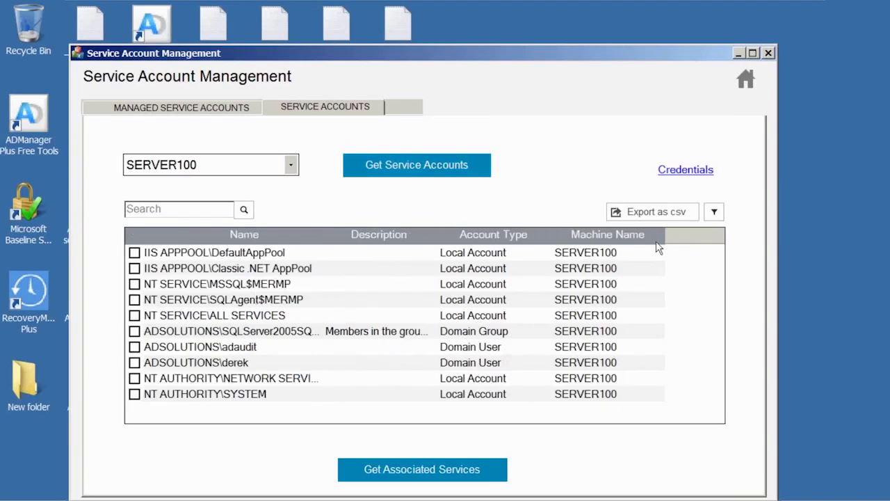
Step: Filter the service account list to Domain User accounts, review it, and close Service Account Management
{"action": "left_click", "coordinate": [714, 211]}
{"action": "left_click", "coordinate": [701, 242]}
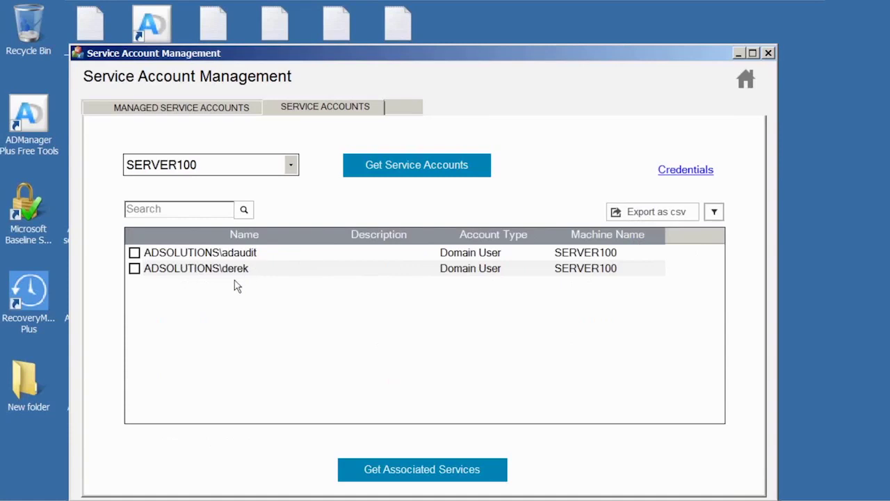
{"action": "left_click", "coordinate": [769, 54]}
Step: Switch to Chrome, load ADAudit Plus, and open the Service Account Modifications report from the favourite reports
{"action": "left_click", "coordinate": [178, 484]}
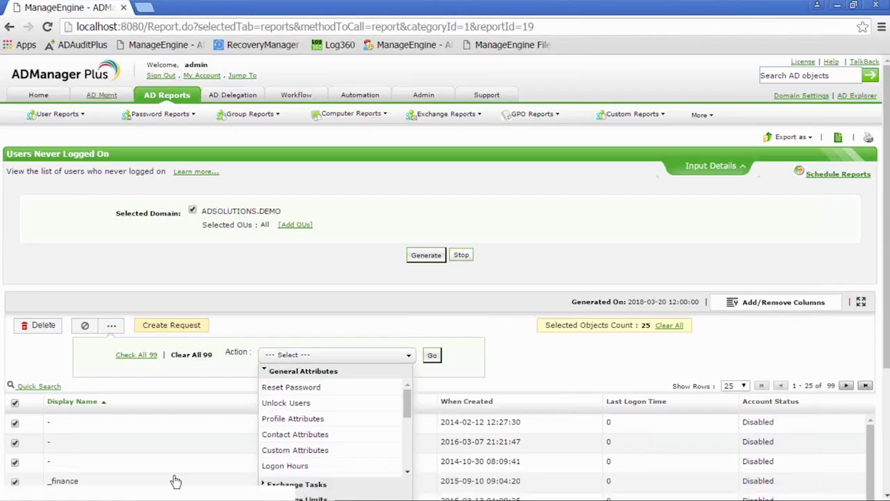
{"action": "left_click", "coordinate": [82, 45]}
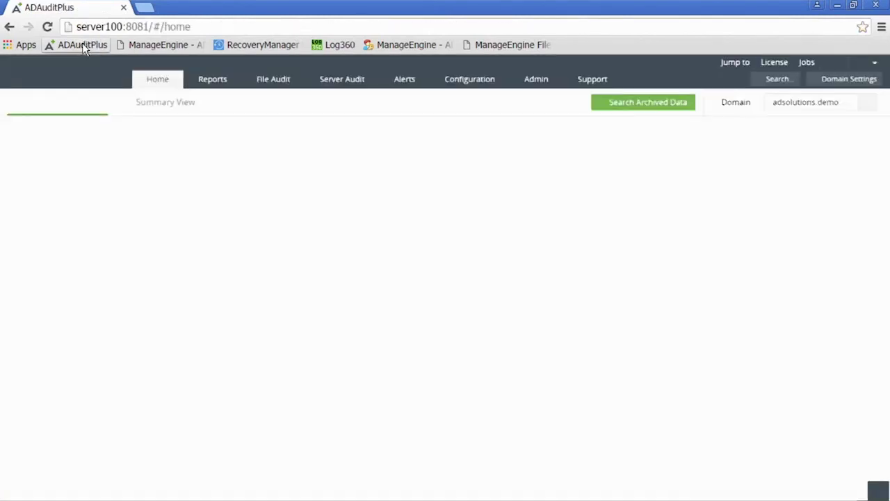
{"action": "left_click", "coordinate": [212, 81]}
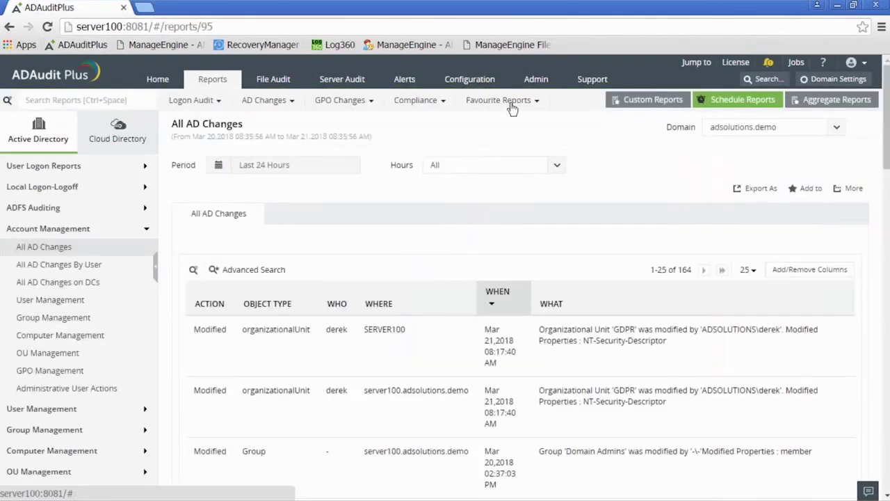
{"action": "left_click", "coordinate": [512, 103]}
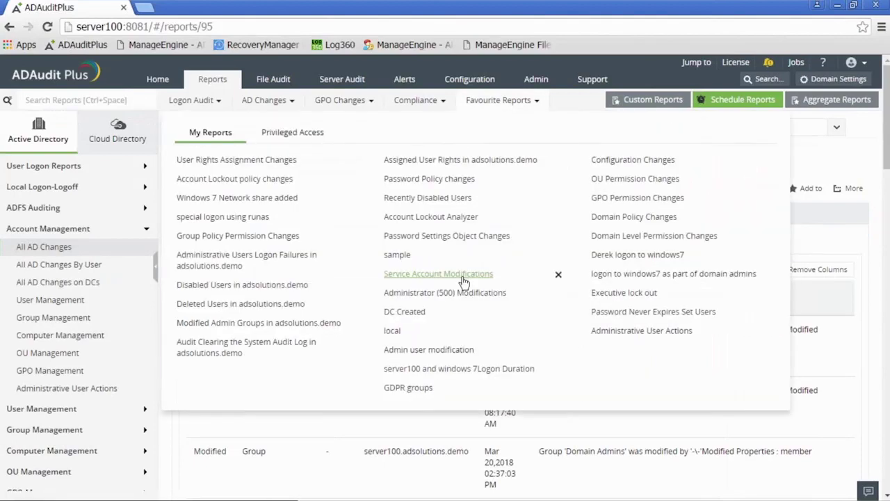
{"action": "left_click", "coordinate": [463, 278]}
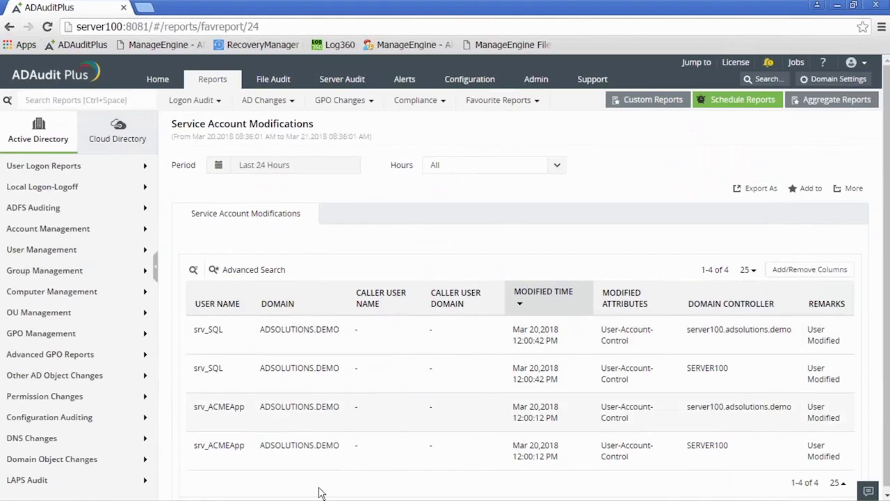
Step: Switch to Active Directory Users and Computers and enable the srv_ACMEApp account in the Service Accounts OU under IT
{"action": "mouse_move", "coordinate": [319, 492]}
{"action": "left_click", "coordinate": [216, 485]}
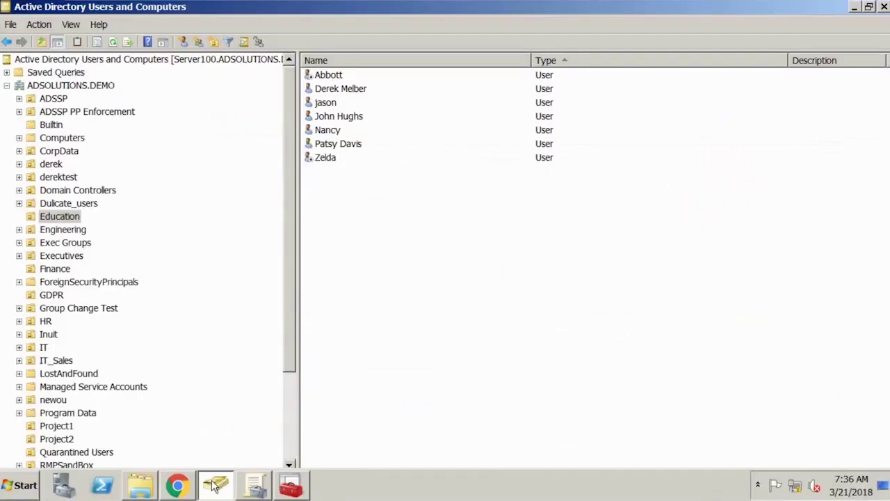
{"action": "left_click", "coordinate": [45, 348]}
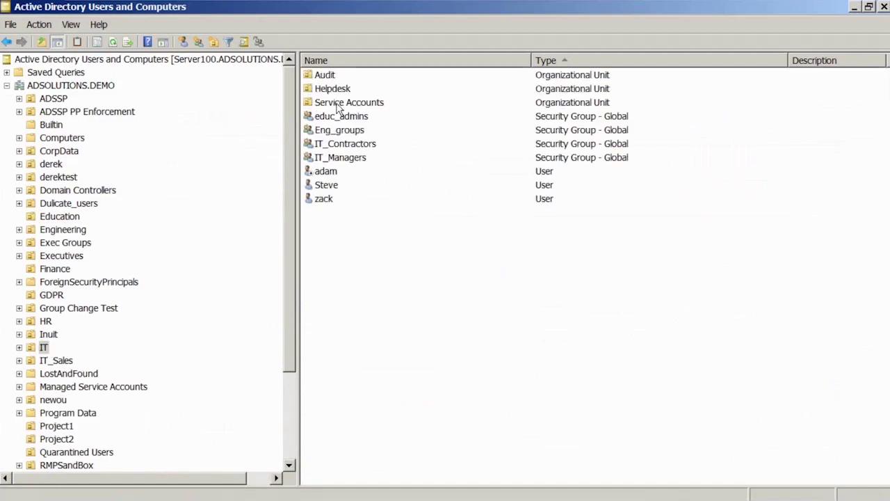
{"action": "double_click", "coordinate": [340, 103]}
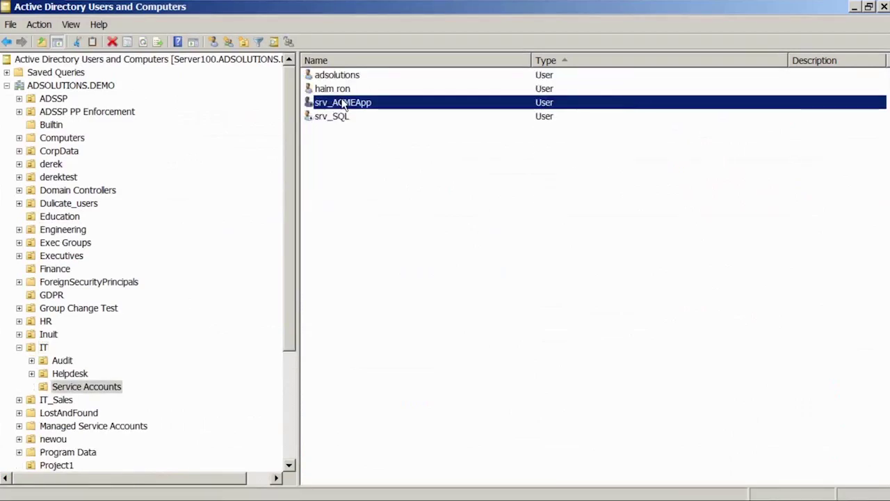
{"action": "right_click", "coordinate": [341, 99]}
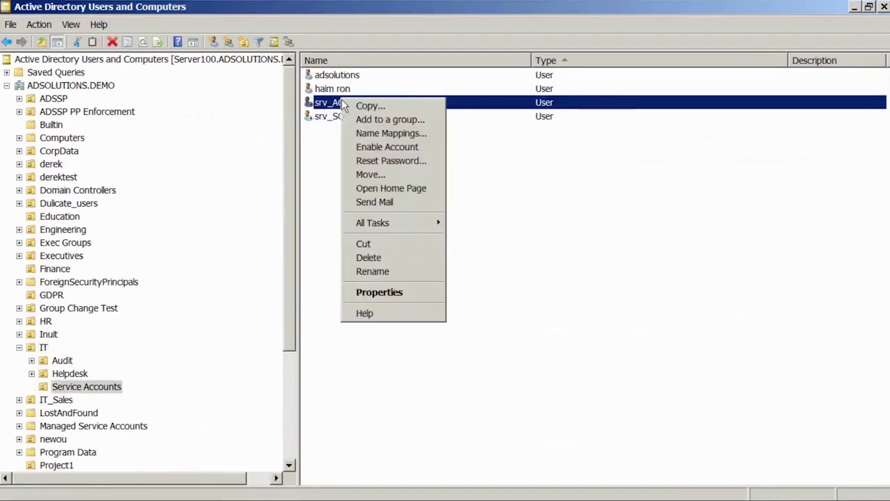
{"action": "left_click", "coordinate": [387, 146]}
{"action": "key", "text": "Return"}
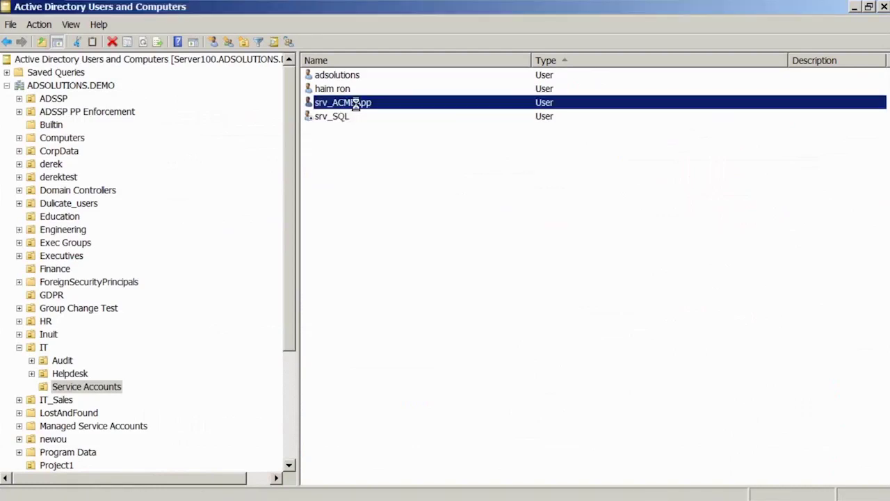
Step: Disable the srv_ACMEApp account and dismiss the confirmation
{"action": "right_click", "coordinate": [356, 103]}
{"action": "left_click", "coordinate": [389, 150]}
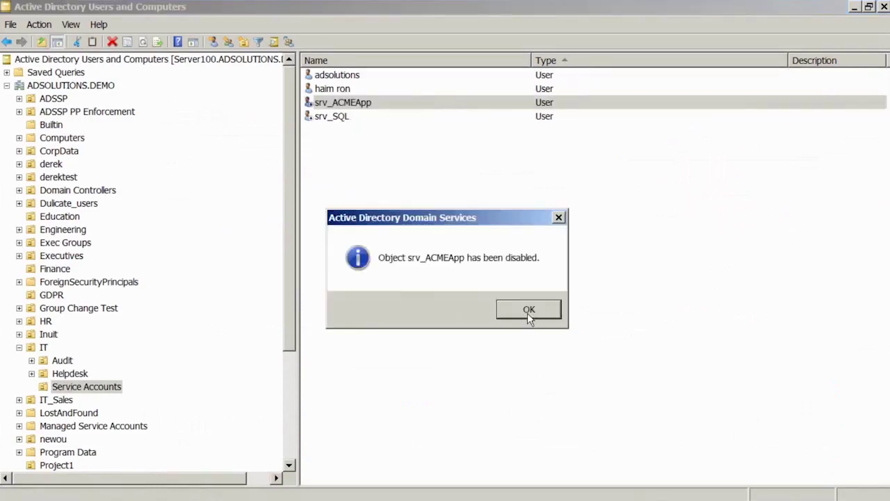
{"action": "left_click", "coordinate": [527, 311]}
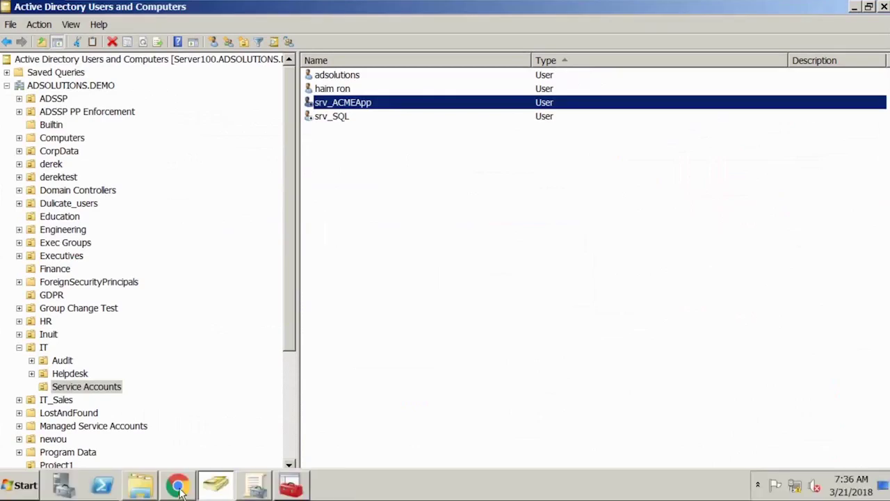
Step: Switch back to ADAudit Plus in Chrome and review the recent alerts on the home dashboard
{"action": "left_click", "coordinate": [178, 485]}
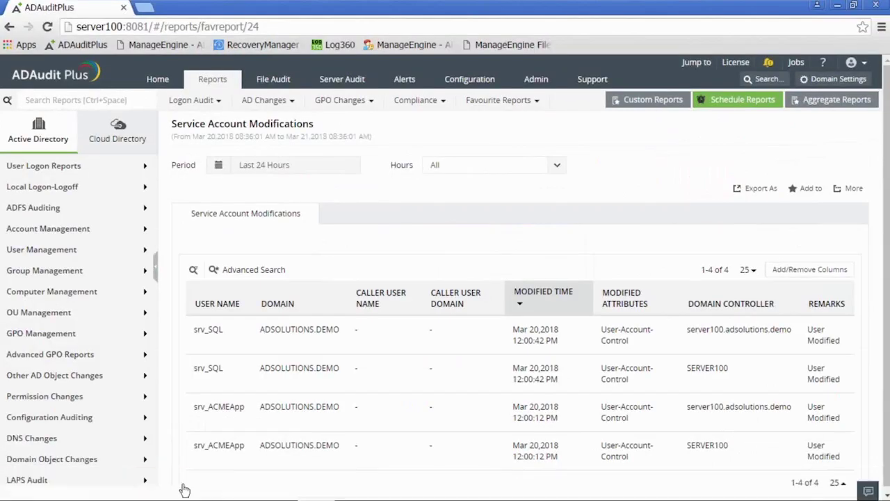
{"action": "left_click", "coordinate": [160, 81]}
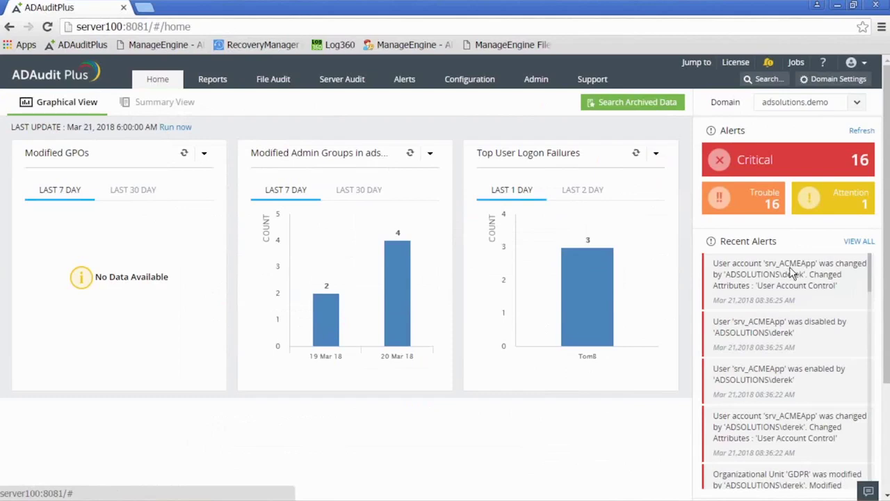
Step: Advance the presentation to the "Tracking, reporting, and alerting AD changes" bullet slide and return to ADAudit Plus in the virtual machine
{"action": "mouse_move", "coordinate": [790, 10]}
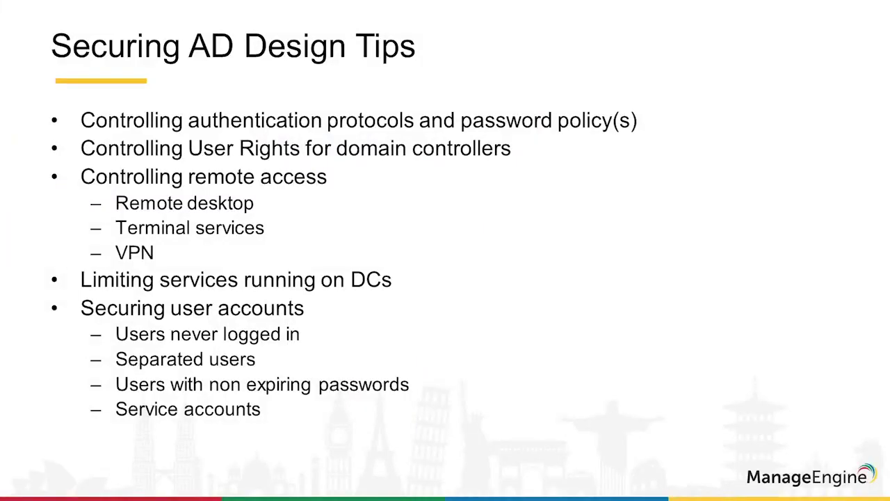
{"action": "key", "text": "Right"}
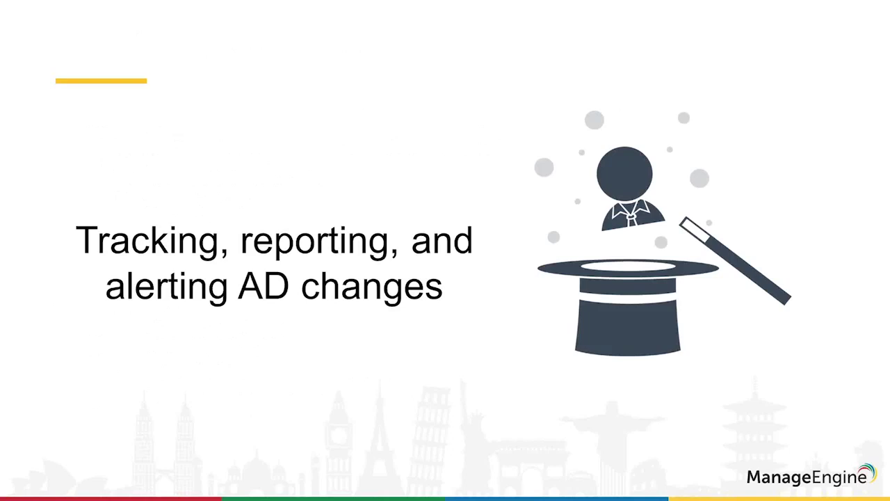
{"action": "key", "text": "Right"}
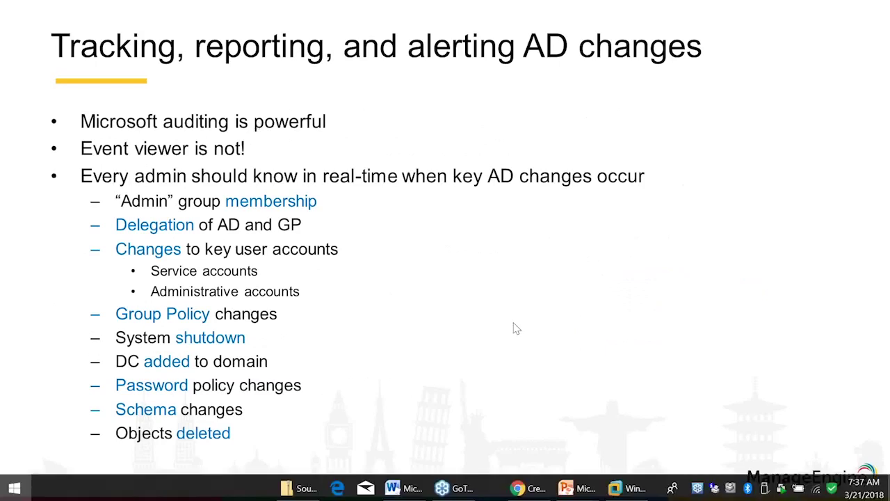
{"action": "key", "text": "super"}
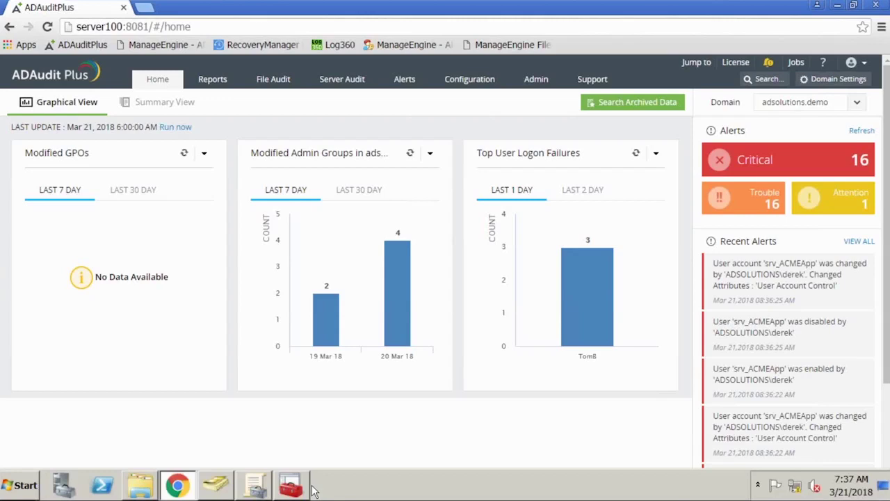
Step: Switch to Group Policy Management, examine the Local Policies audit settings of the adsolutions.demo_ADAuditPlusPolicy GPO in the editor, and close it
{"action": "left_click", "coordinate": [287, 488]}
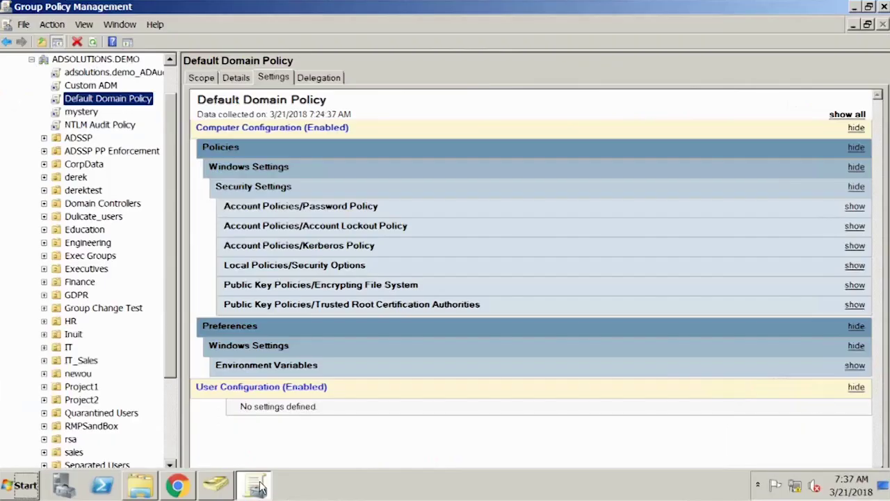
{"action": "left_click", "coordinate": [258, 485]}
{"action": "double_click", "coordinate": [110, 139]}
{"action": "left_click", "coordinate": [130, 164]}
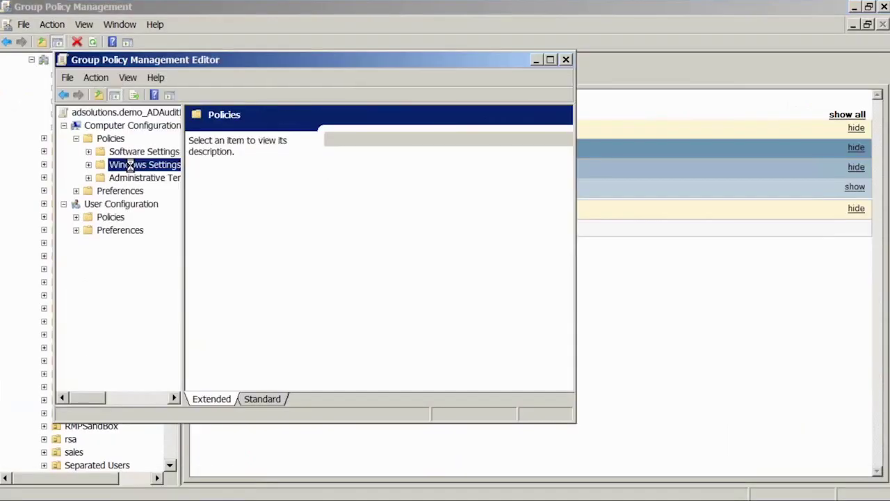
{"action": "double_click", "coordinate": [129, 165]}
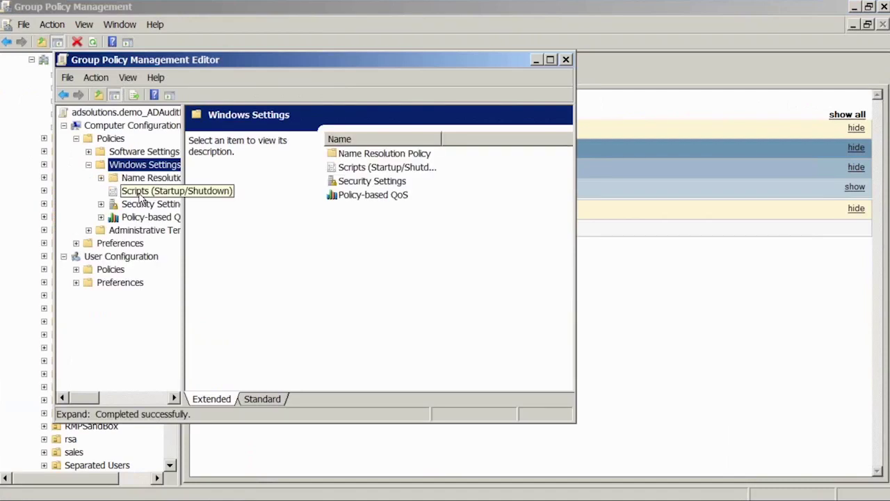
{"action": "double_click", "coordinate": [144, 203]}
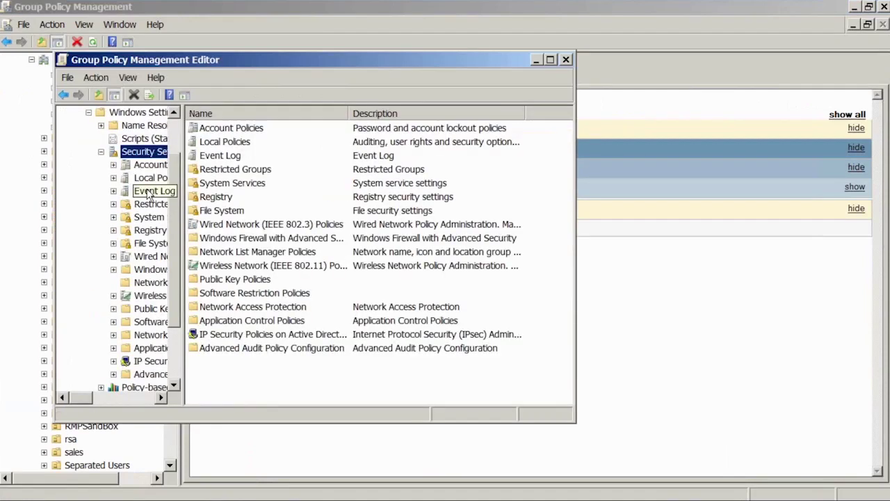
{"action": "left_click", "coordinate": [114, 178]}
{"action": "left_click", "coordinate": [155, 191]}
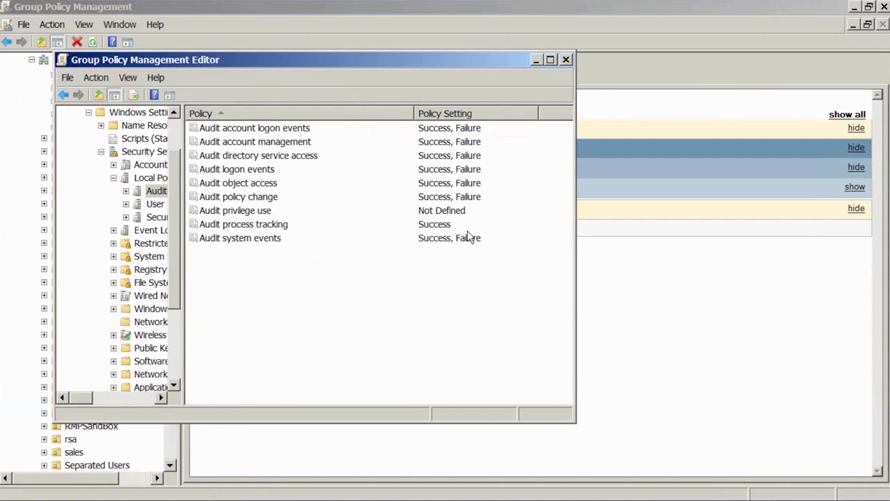
{"action": "left_click", "coordinate": [567, 61]}
Step: Open Event Viewer from the administrative tools and display the Security log under Windows Logs
{"action": "mouse_move", "coordinate": [98, 489]}
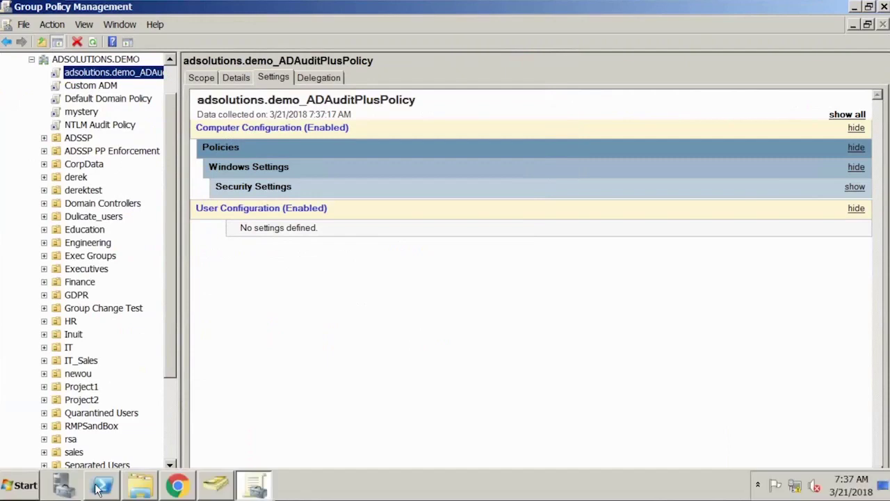
{"action": "left_click", "coordinate": [21, 485]}
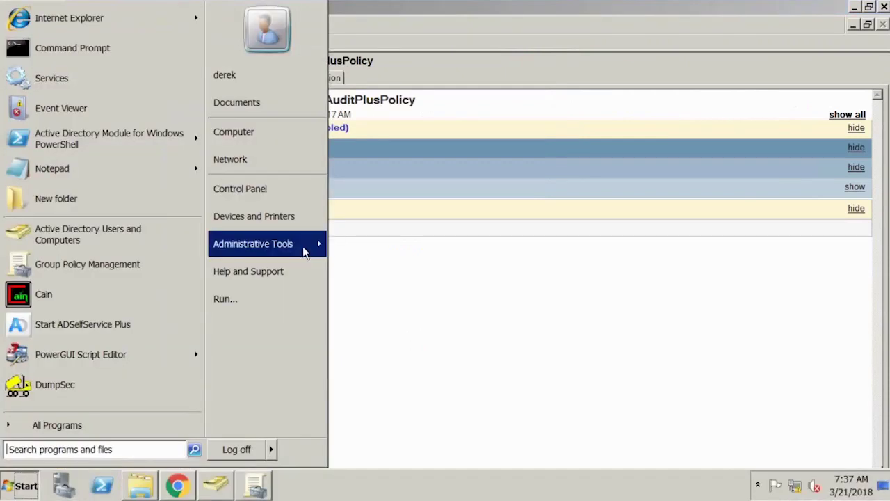
{"action": "mouse_move", "coordinate": [304, 252]}
{"action": "left_click", "coordinate": [376, 226]}
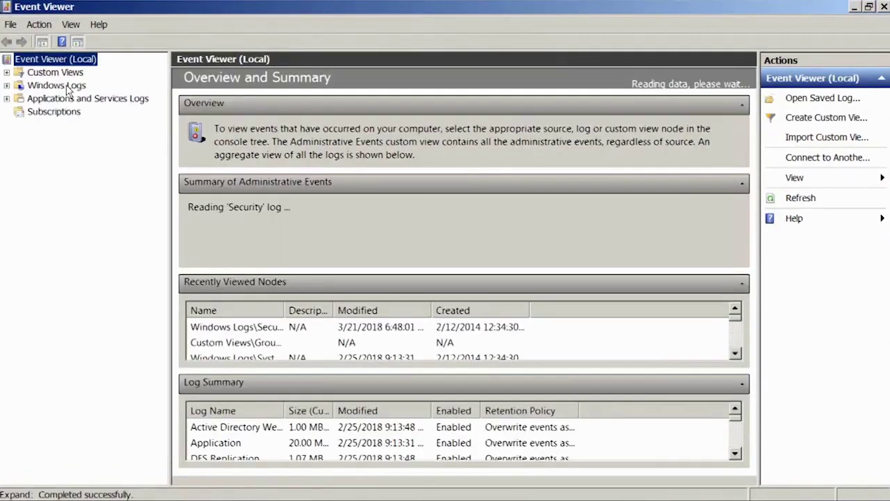
{"action": "double_click", "coordinate": [68, 86]}
{"action": "left_click", "coordinate": [56, 111]}
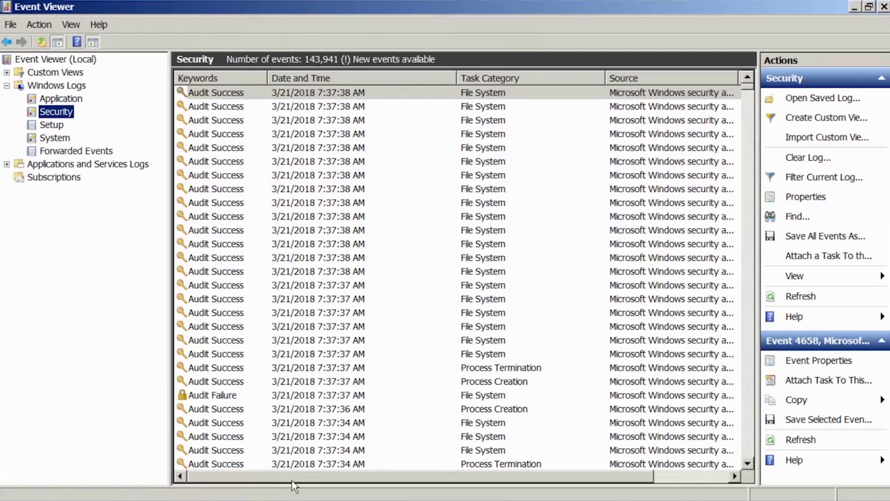
Step: Switch back to ADAudit Plus in Chrome to view the home dashboard, and minimize the virtual machine to return to the slide
{"action": "mouse_move", "coordinate": [292, 490]}
{"action": "left_click", "coordinate": [179, 485]}
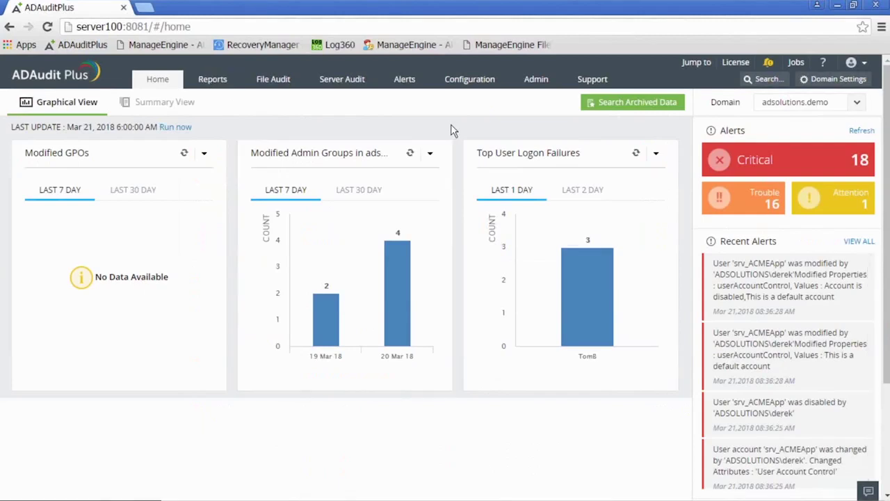
{"action": "mouse_move", "coordinate": [789, 13]}
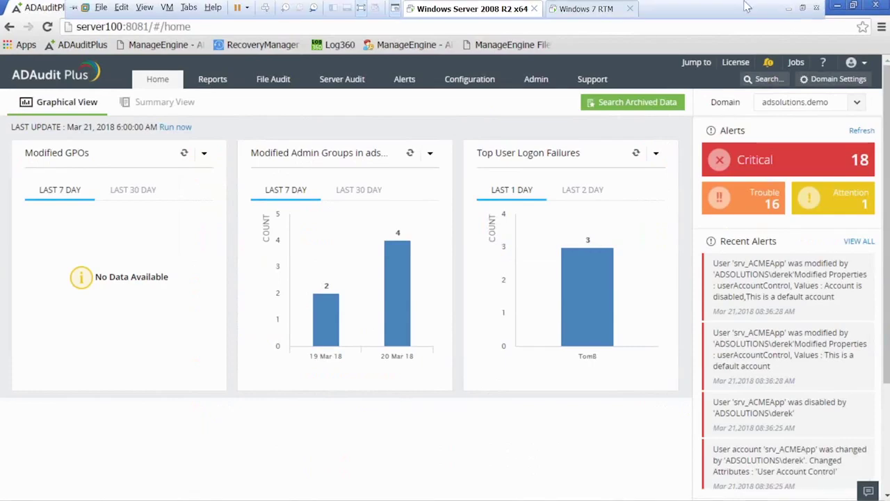
{"action": "left_click", "coordinate": [789, 11]}
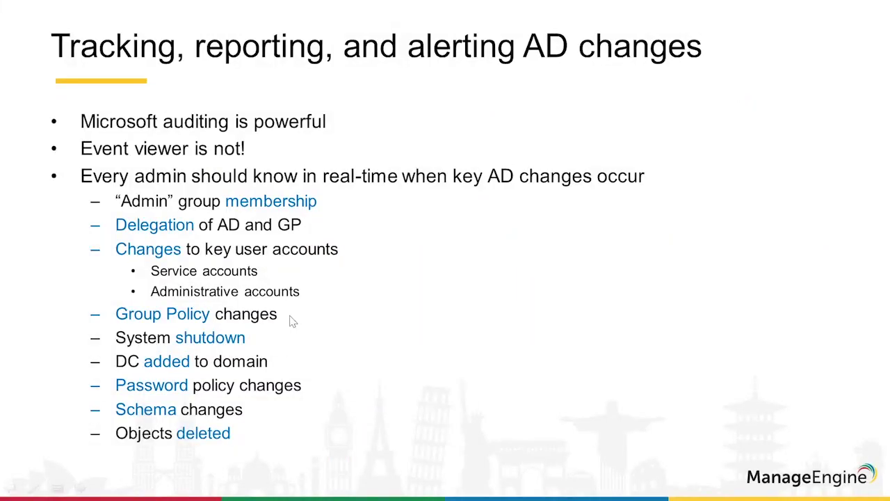
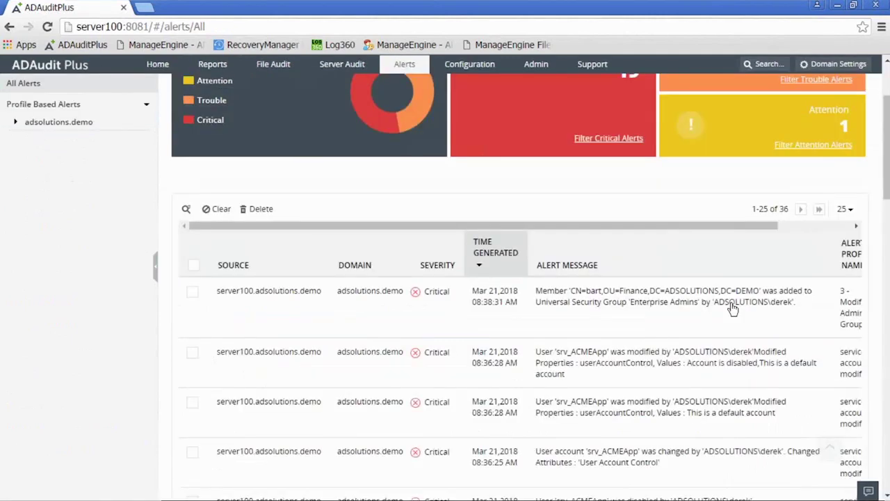
Step: Examine the newest critical alerts and the severity summary in ADAudit Plus, and return to the presentation slide
{"action": "scroll", "coordinate": [696, 341], "scroll_direction": "down", "scroll_amount": 2}
{"action": "scroll", "coordinate": [661, 375], "scroll_direction": "up", "scroll_amount": 2}
{"action": "scroll", "coordinate": [662, 375], "scroll_direction": "up", "scroll_amount": 1}
{"action": "scroll", "coordinate": [661, 375], "scroll_direction": "up", "scroll_amount": 1}
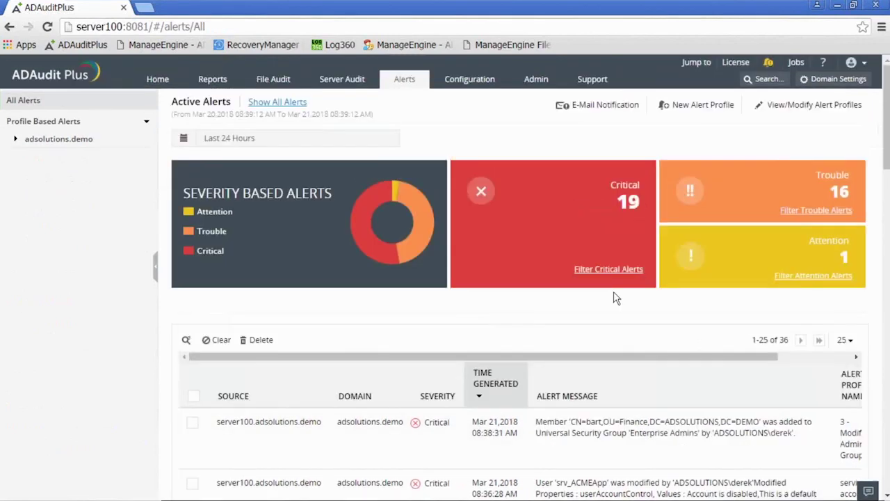
{"action": "mouse_move", "coordinate": [790, 13]}
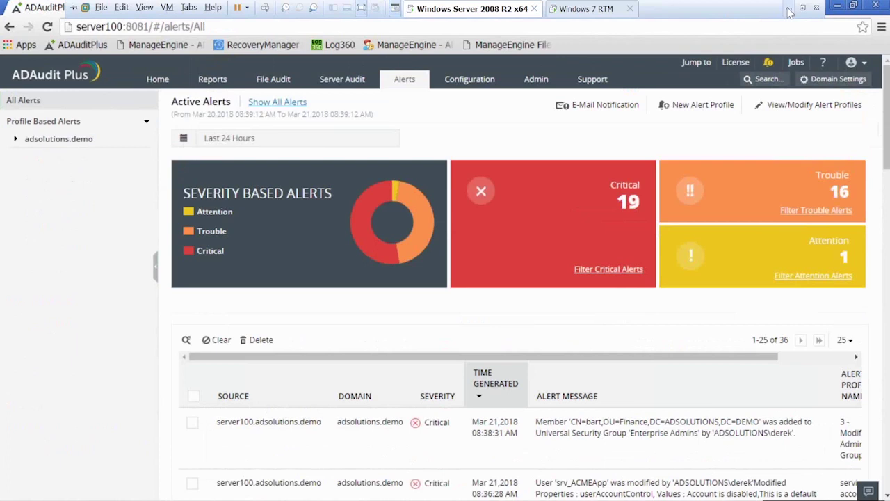
{"action": "left_click", "coordinate": [789, 13]}
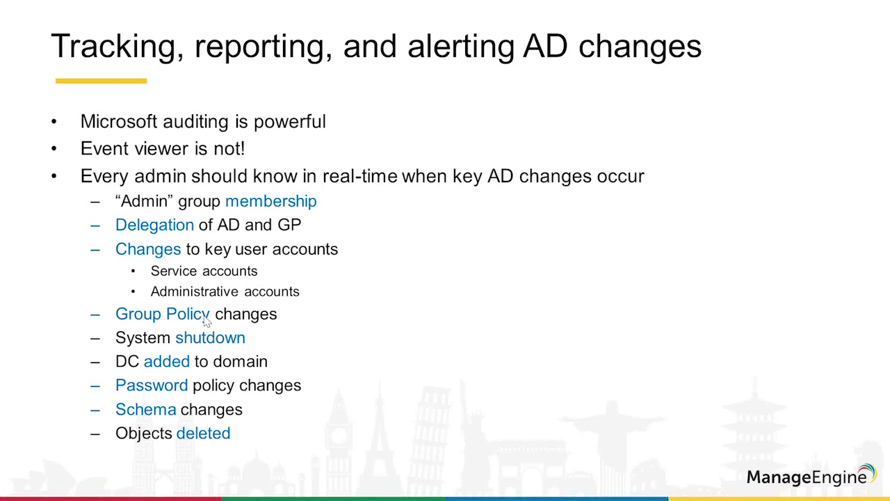
Step: Switch to ADAudit Plus in the virtual machine and open the Password Policy Changes report under Advanced GPO Reports
{"action": "key", "text": "super"}
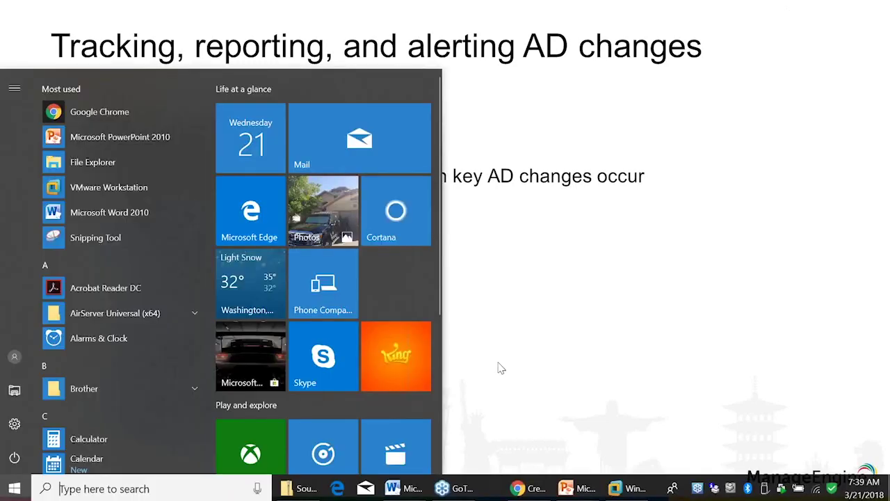
{"action": "left_click", "coordinate": [626, 491]}
{"action": "left_click", "coordinate": [212, 80]}
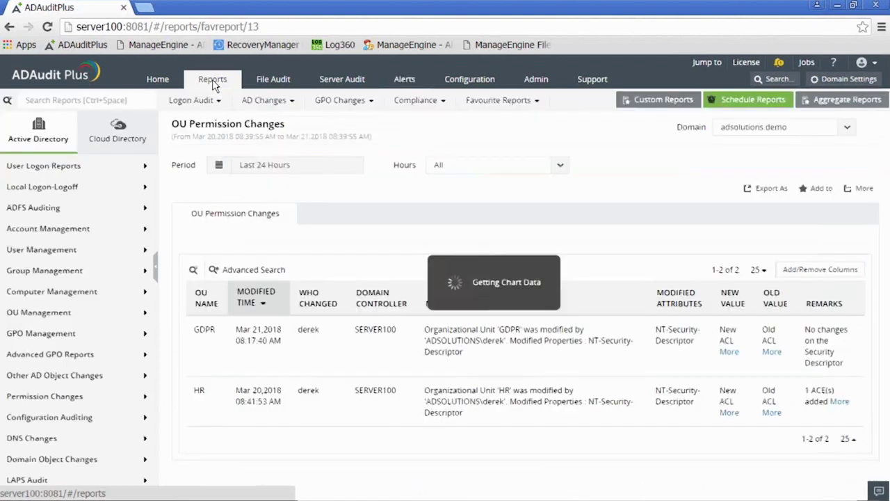
{"action": "left_click", "coordinate": [80, 356]}
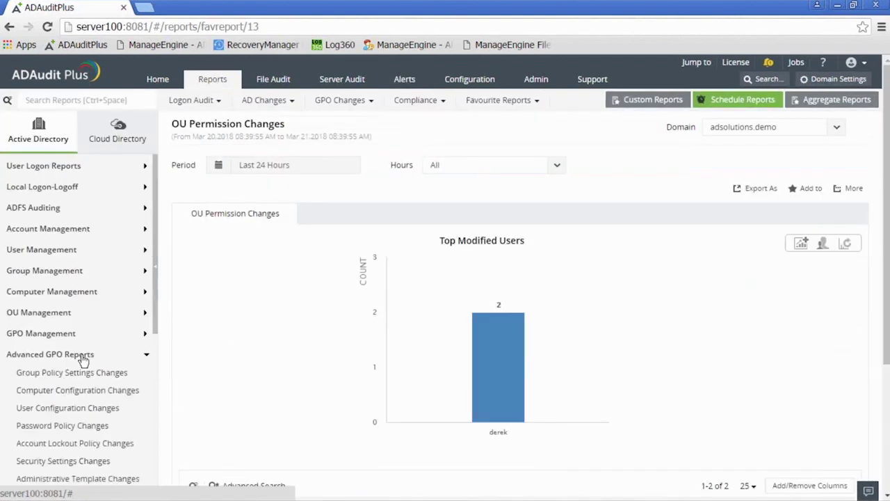
{"action": "left_click", "coordinate": [69, 425]}
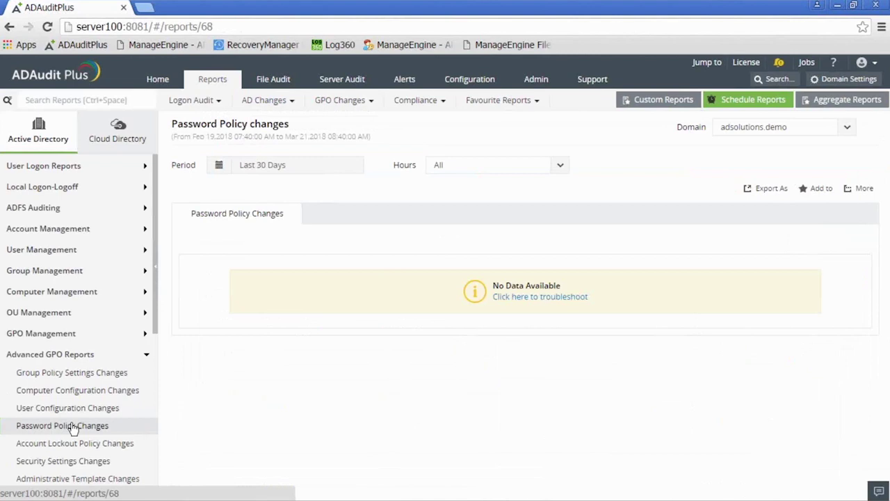
Step: Set the report period to Last 6 Months and examine the change details of the mystery GPO
{"action": "left_click", "coordinate": [288, 169]}
{"action": "left_click", "coordinate": [261, 335]}
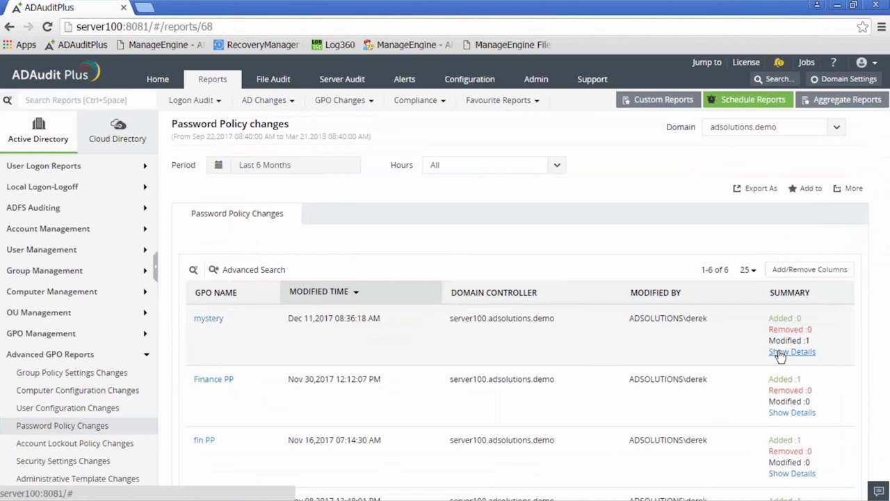
{"action": "left_click", "coordinate": [791, 352]}
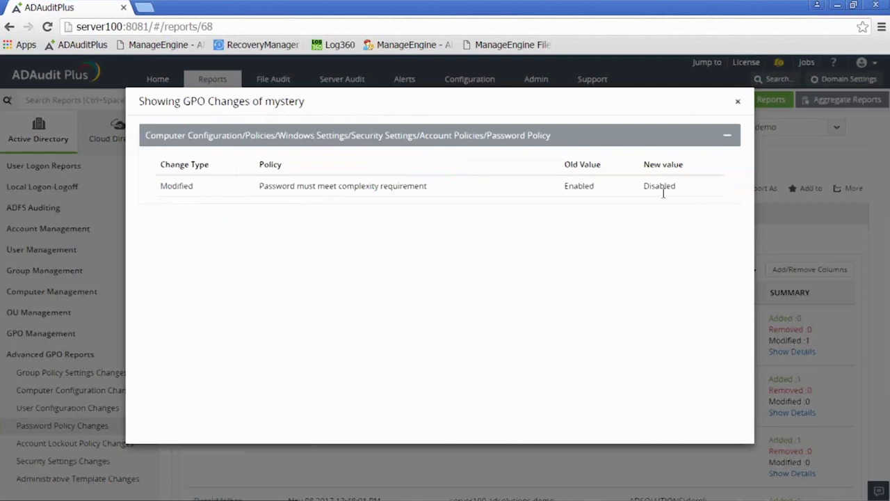
{"action": "left_click", "coordinate": [737, 104]}
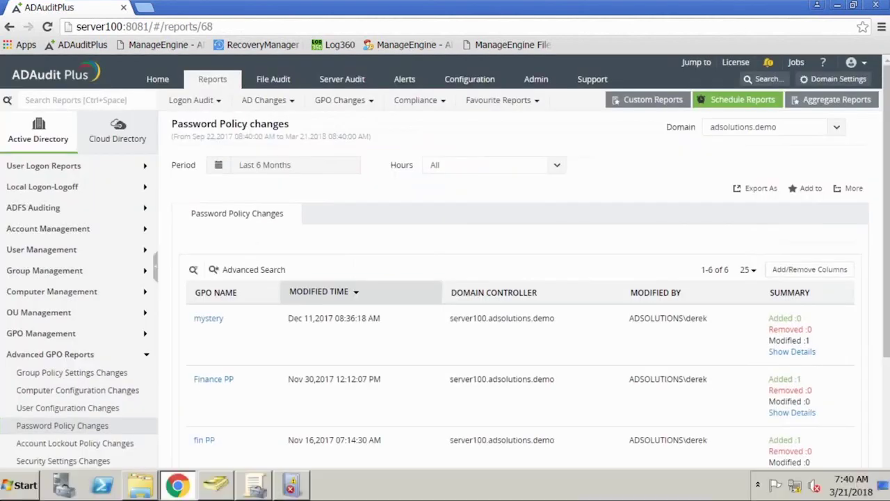
Step: Switch to Group Policy Management, open the adsolutions.demo_ADAuditPlusPolicy GPO for editing, and list All Settings under the computer Administrative Templates
{"action": "mouse_move", "coordinate": [255, 489]}
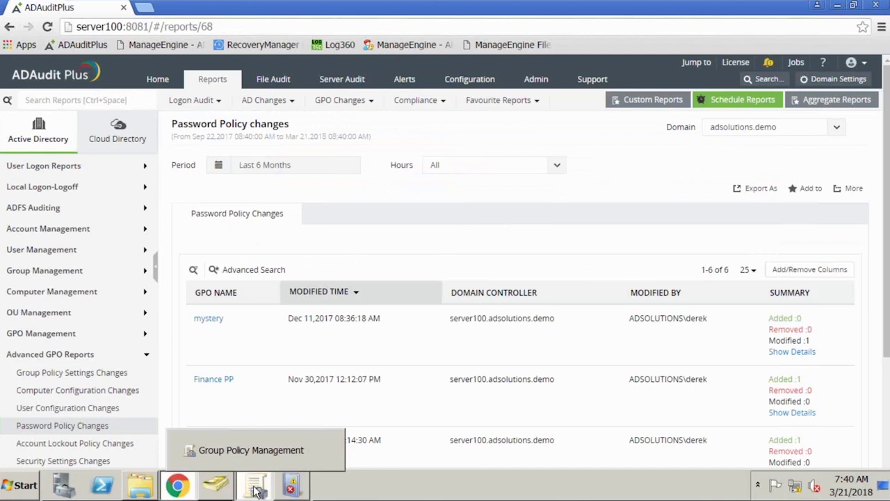
{"action": "left_click", "coordinate": [256, 489]}
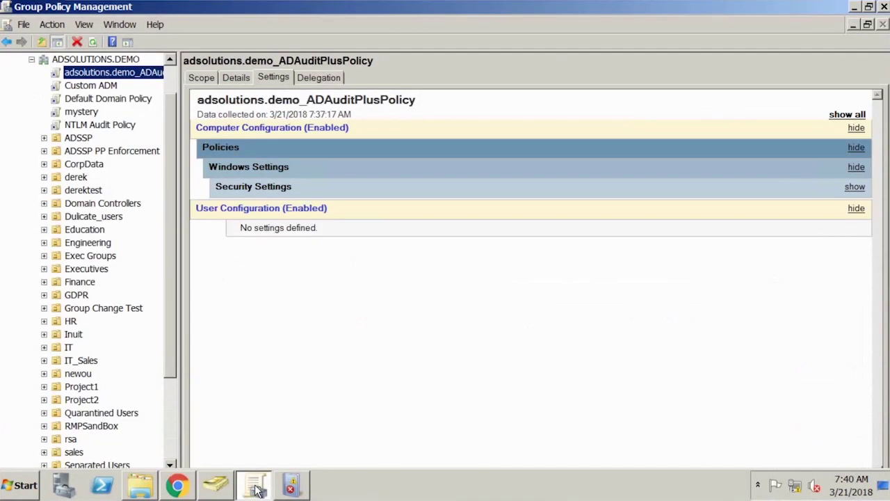
{"action": "right_click", "coordinate": [106, 72]}
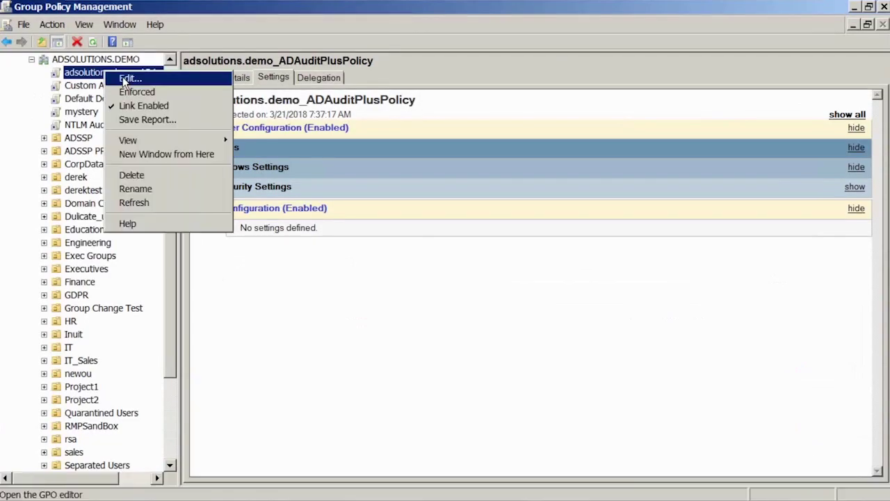
{"action": "left_click", "coordinate": [122, 77]}
{"action": "double_click", "coordinate": [110, 138]}
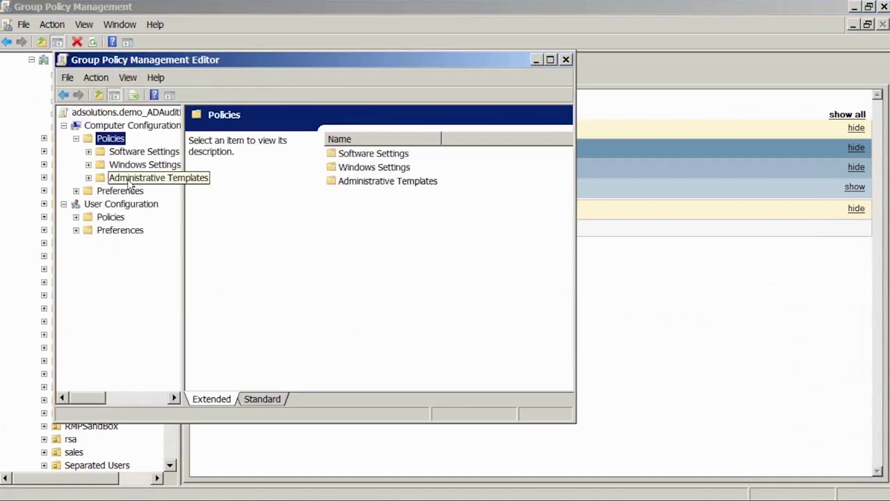
{"action": "double_click", "coordinate": [129, 179]}
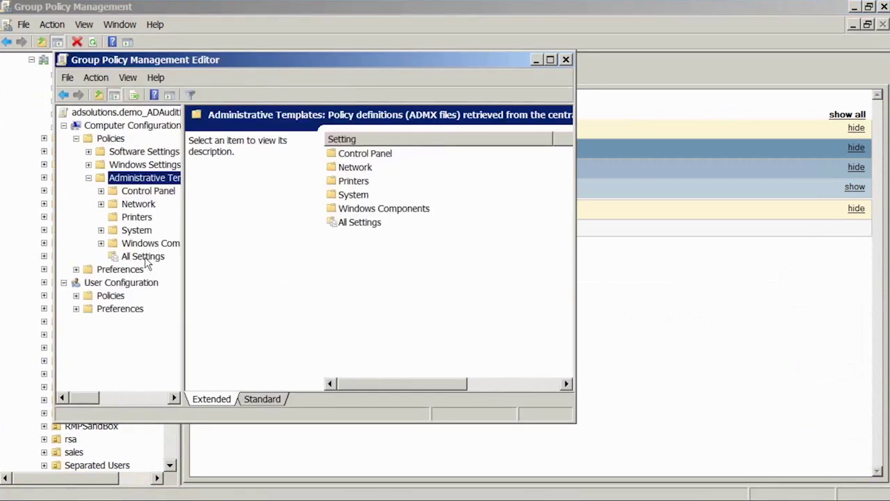
{"action": "left_click", "coordinate": [144, 256]}
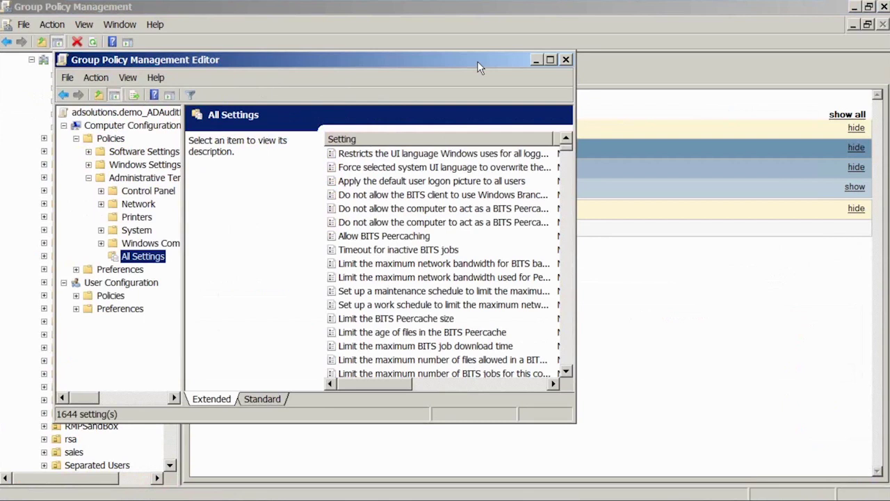
Step: Maximize the Group Policy editor, look through the list of Administrative Templates settings, and close the editor
{"action": "double_click", "coordinate": [478, 67]}
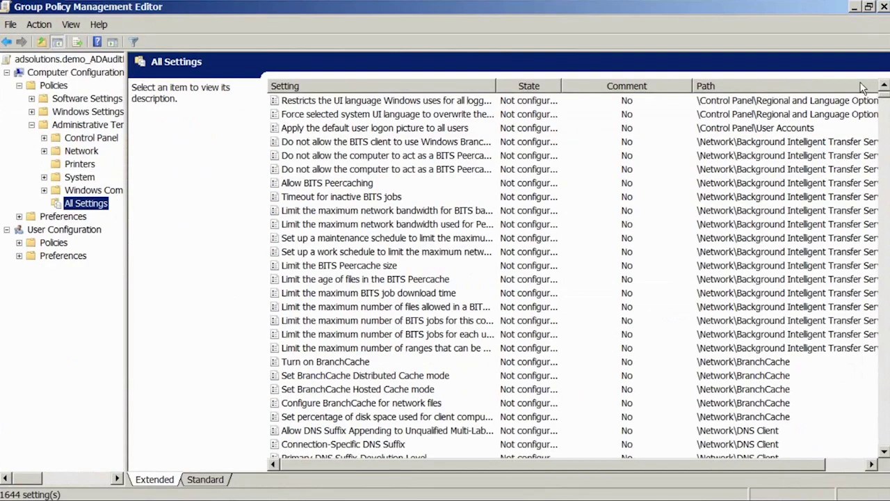
{"action": "scroll", "coordinate": [862, 87], "scroll_direction": "down", "scroll_amount": 15}
{"action": "left_click", "coordinate": [884, 6]}
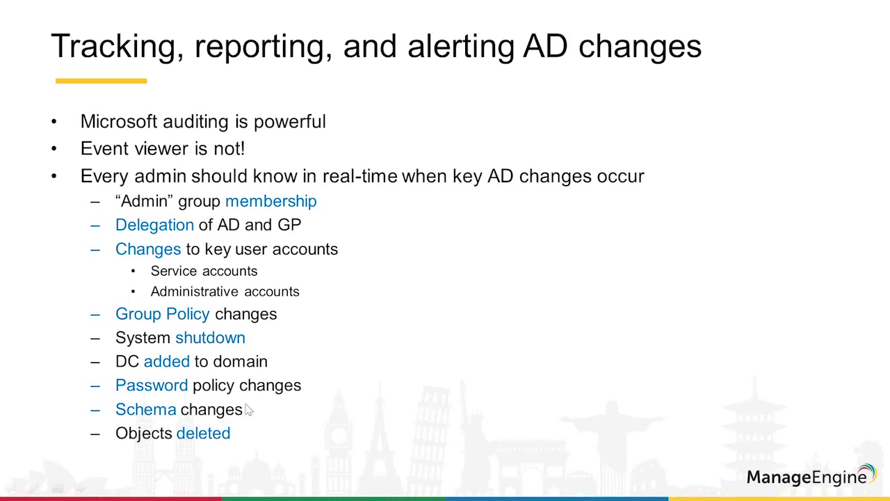
Step: Switch to ADAudit Plus in the virtual machine and look through the adsolutions.demo categories under Profile Based Reports
{"action": "key", "text": "ctrl+t"}
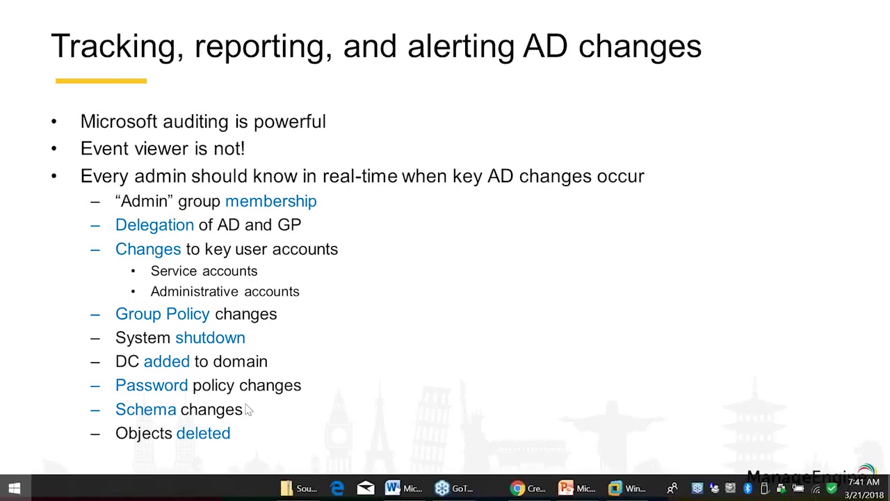
{"action": "key", "text": "super"}
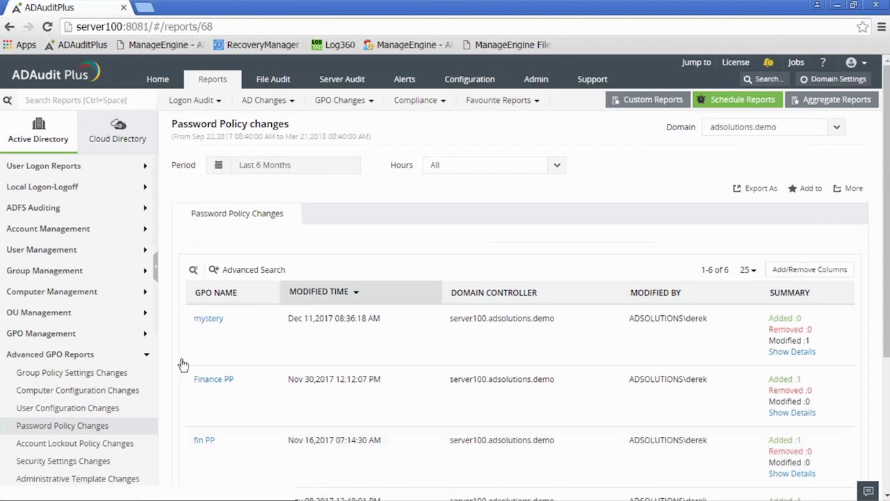
{"action": "left_click", "coordinate": [70, 357]}
{"action": "scroll", "coordinate": [63, 364], "scroll_direction": "down", "scroll_amount": 2}
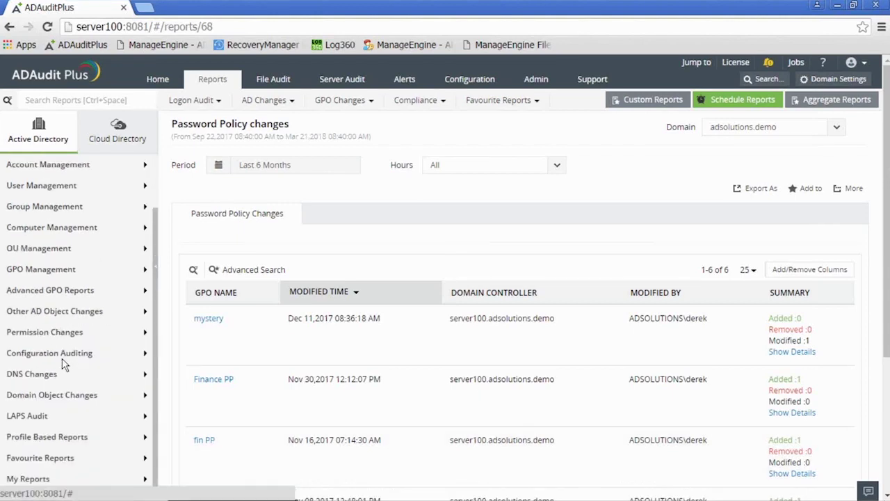
{"action": "left_click", "coordinate": [52, 438]}
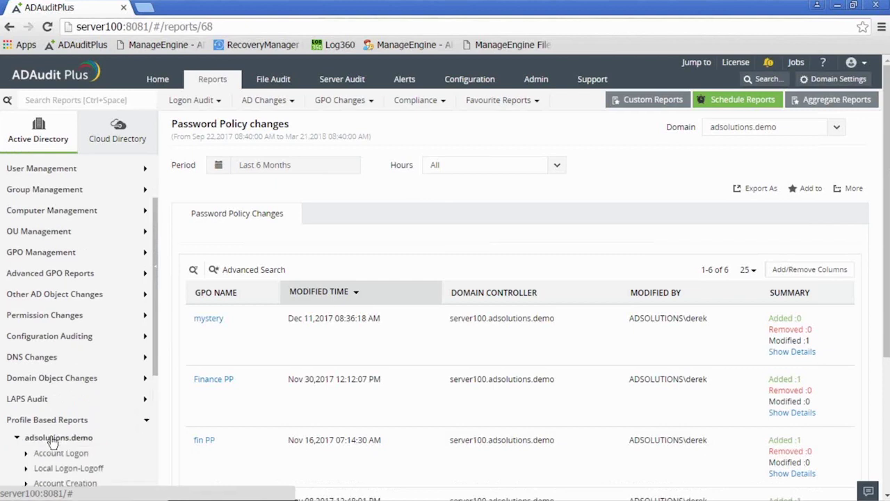
{"action": "scroll", "coordinate": [52, 442], "scroll_direction": "down", "scroll_amount": 3}
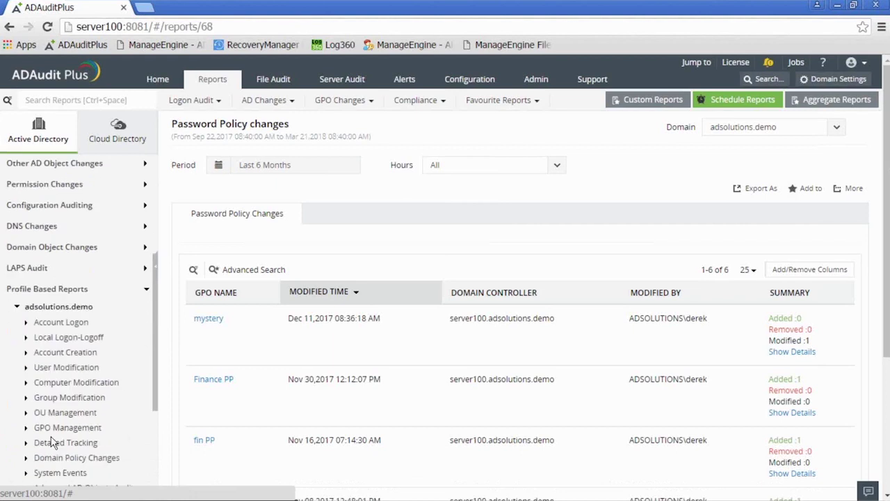
{"action": "scroll", "coordinate": [54, 442], "scroll_direction": "down", "scroll_amount": 5}
{"action": "scroll", "coordinate": [52, 443], "scroll_direction": "down", "scroll_amount": 1}
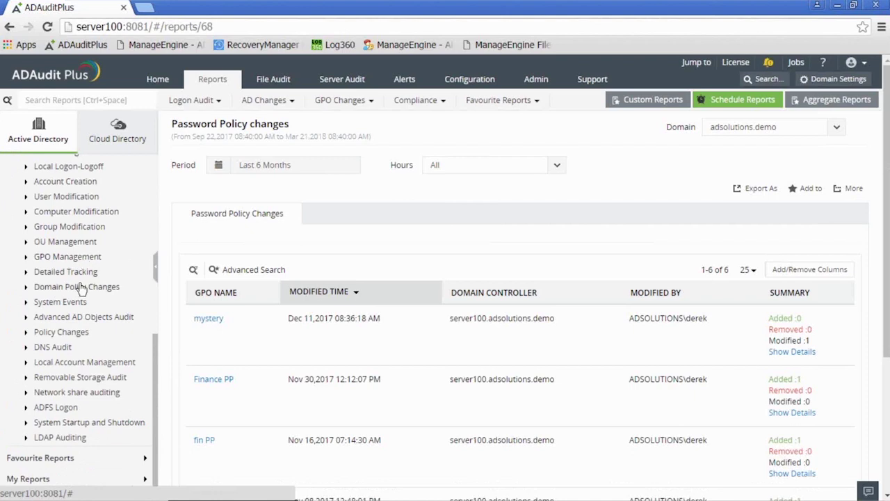
Step: Examine the Configuration Auditing reports for schema changes, and return to the presentation at its Summary slide
{"action": "scroll", "coordinate": [82, 287], "scroll_direction": "up", "scroll_amount": 3}
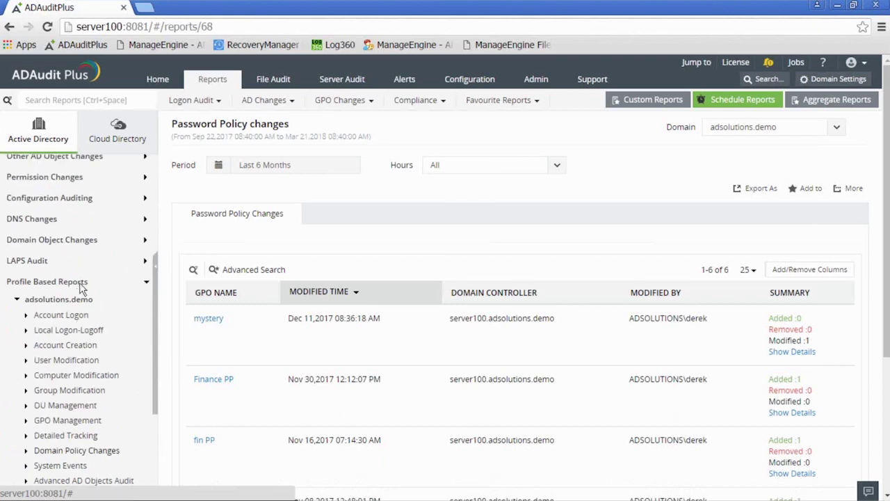
{"action": "scroll", "coordinate": [81, 287], "scroll_direction": "up", "scroll_amount": 4}
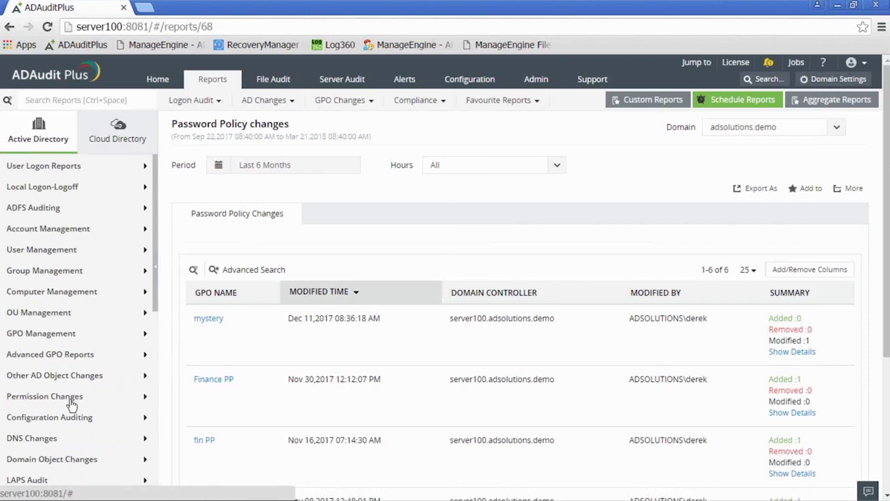
{"action": "left_click", "coordinate": [74, 420]}
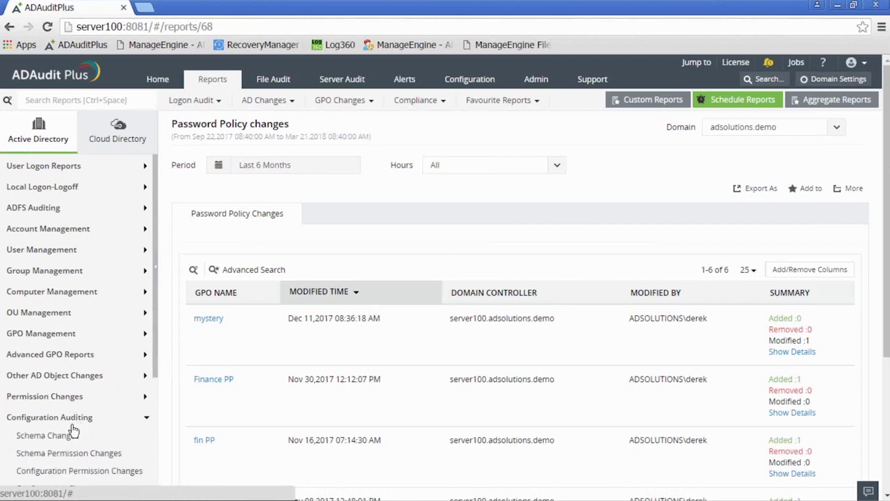
{"action": "left_click", "coordinate": [66, 418]}
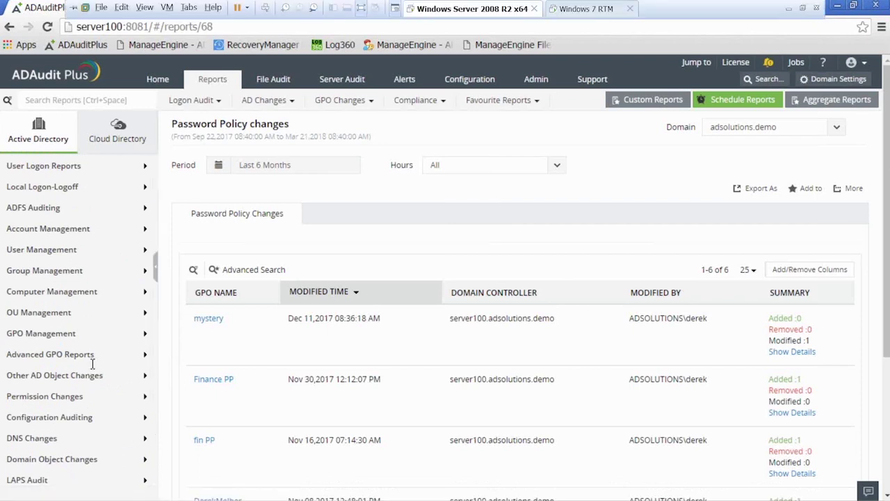
{"action": "key", "text": "alt+Tab"}
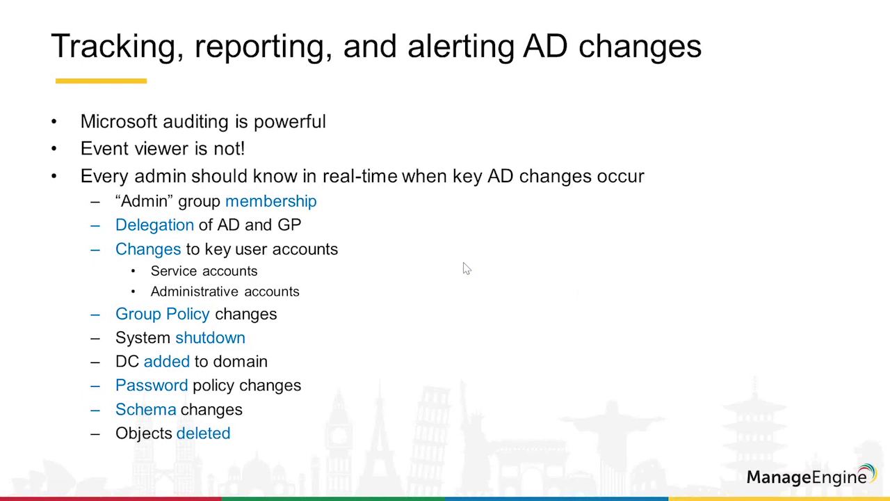
{"action": "key", "text": "Right"}
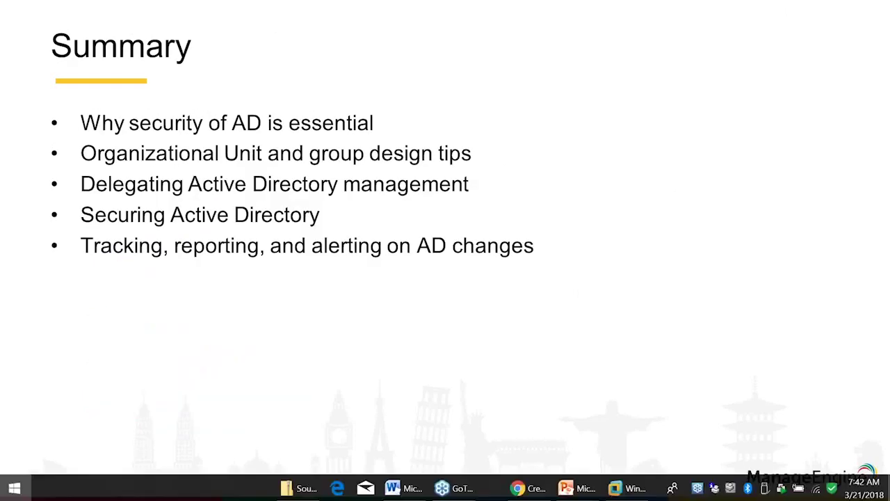
Step: Switch to Chrome, review the ManageEngine security hardening topics including the Service Accounts blog links, and return to the presentation
{"action": "key", "text": "super"}
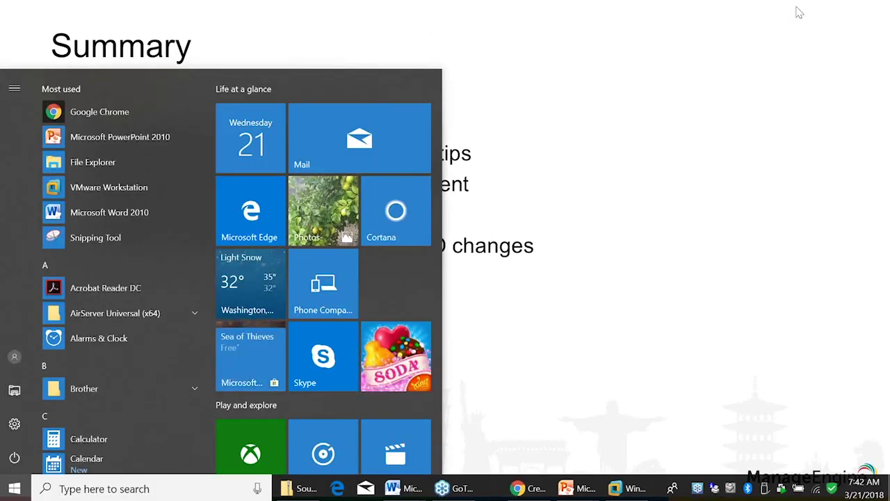
{"action": "left_click", "coordinate": [536, 494]}
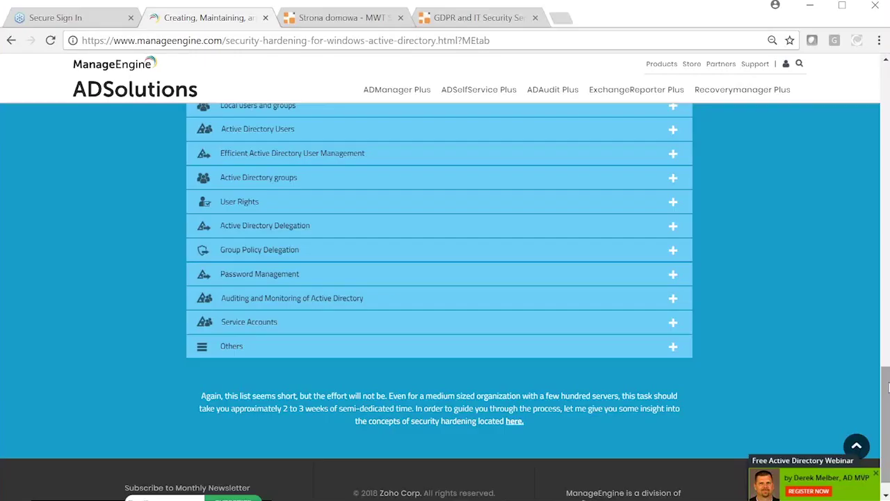
{"action": "scroll", "coordinate": [887, 387], "scroll_direction": "up", "scroll_amount": 1}
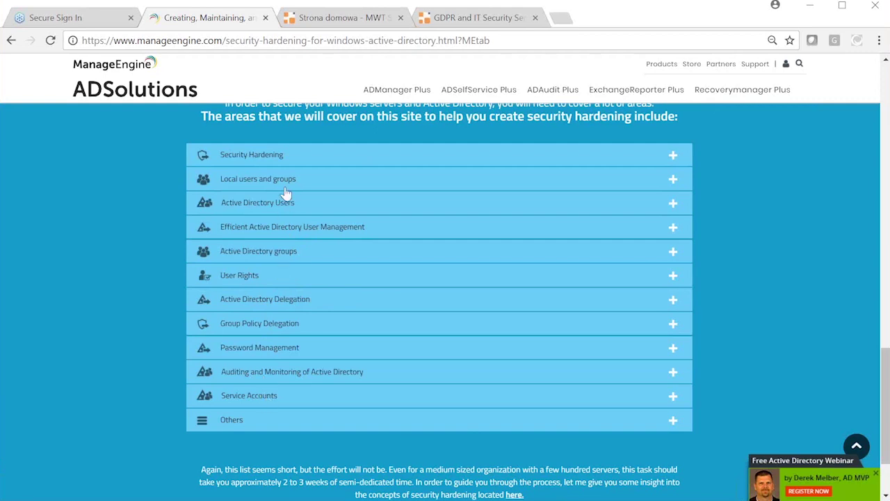
{"action": "left_click", "coordinate": [264, 400]}
{"action": "scroll", "coordinate": [243, 399], "scroll_direction": "down", "scroll_amount": 3}
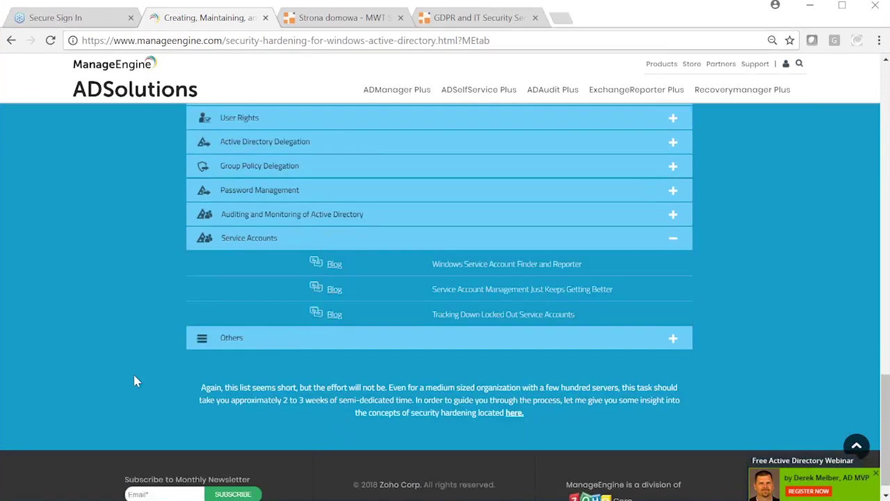
{"action": "left_click", "coordinate": [257, 224]}
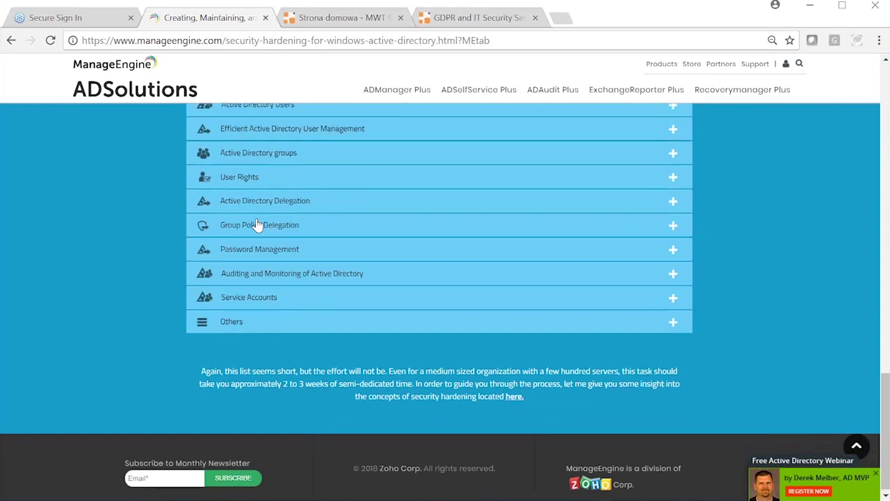
{"action": "scroll", "coordinate": [258, 224], "scroll_direction": "up", "scroll_amount": 2}
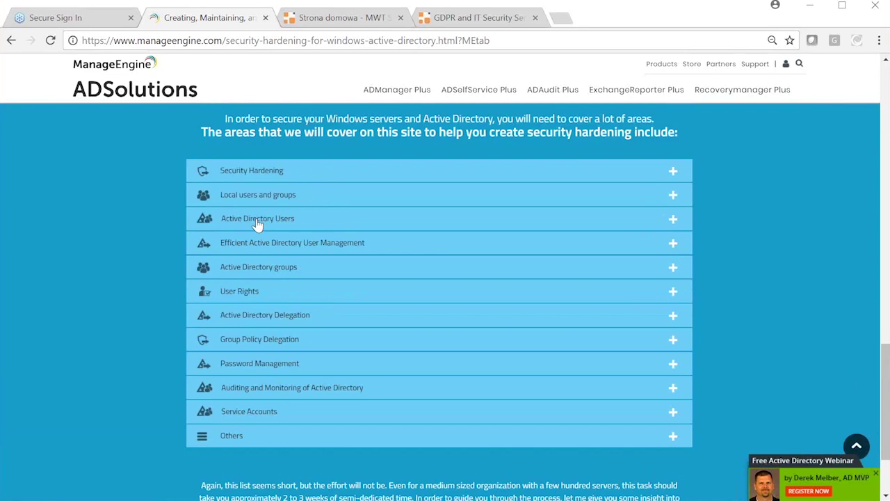
{"action": "left_click", "coordinate": [810, 10]}
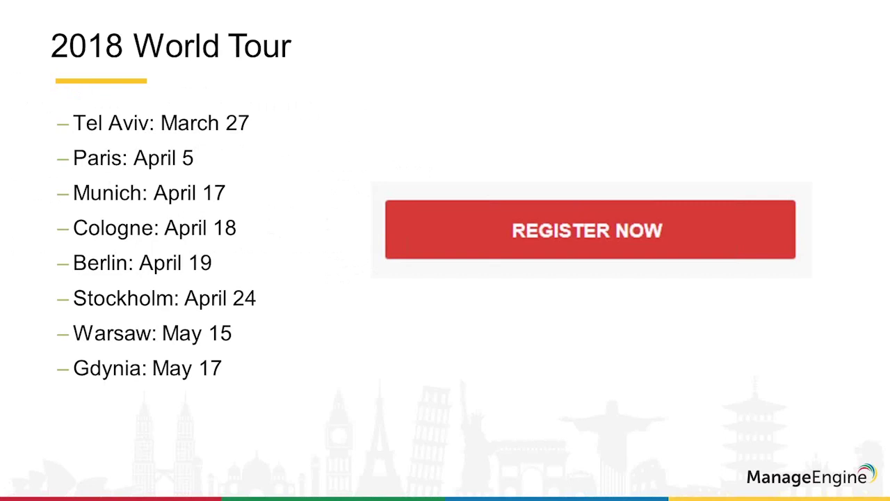
Step: Switch to Chrome from the 2018 World Tour slide and open the Events page of the ManageEngine website
{"action": "key", "text": "super"}
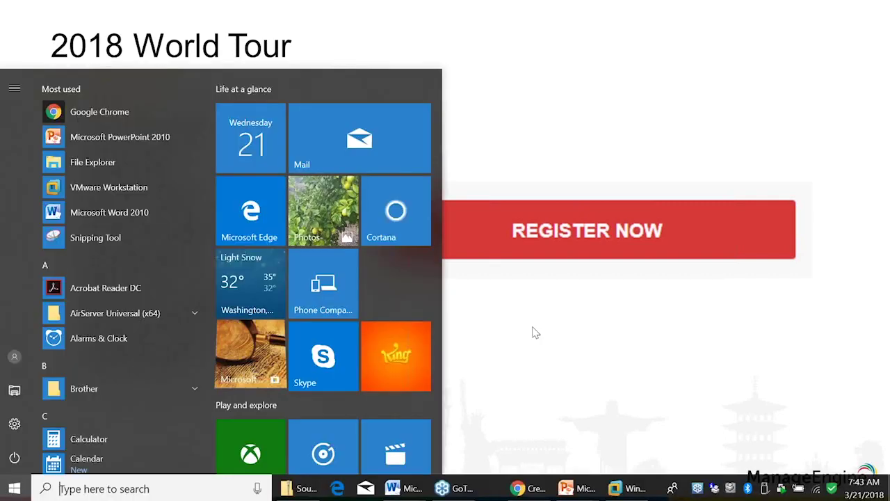
{"action": "left_click", "coordinate": [534, 490]}
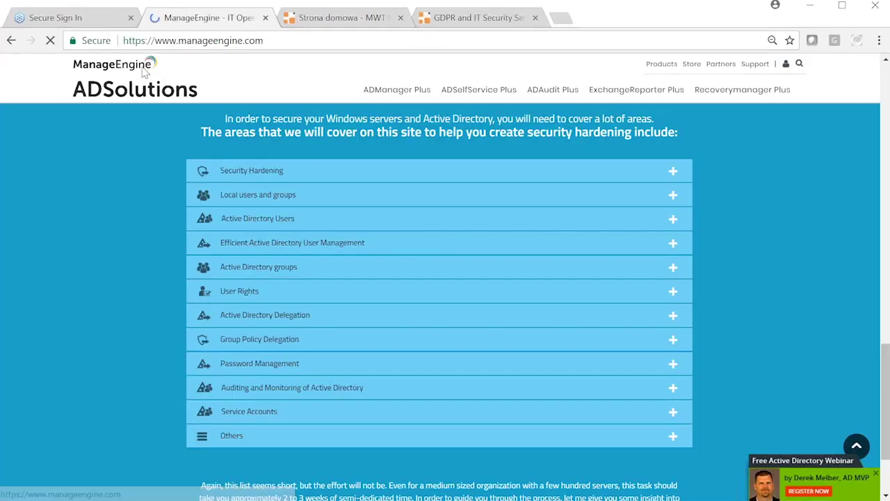
{"action": "scroll", "coordinate": [726, 144], "scroll_direction": "down", "scroll_amount": 20}
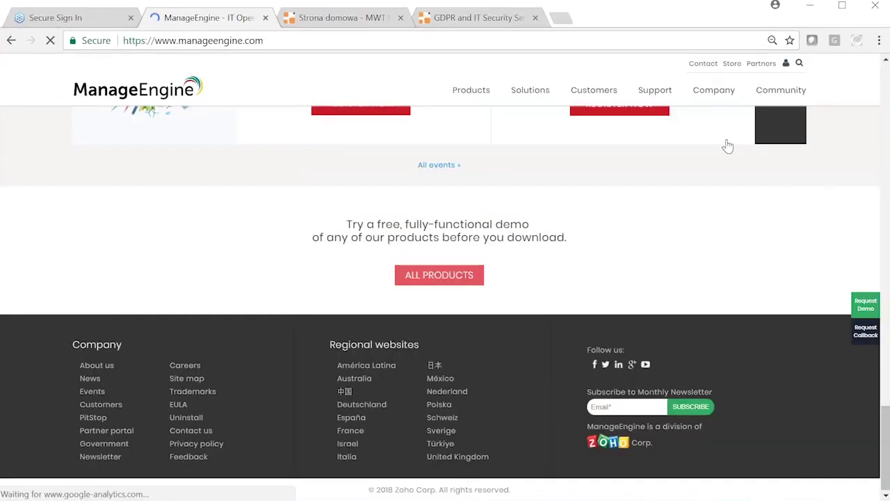
{"action": "left_click", "coordinate": [94, 392]}
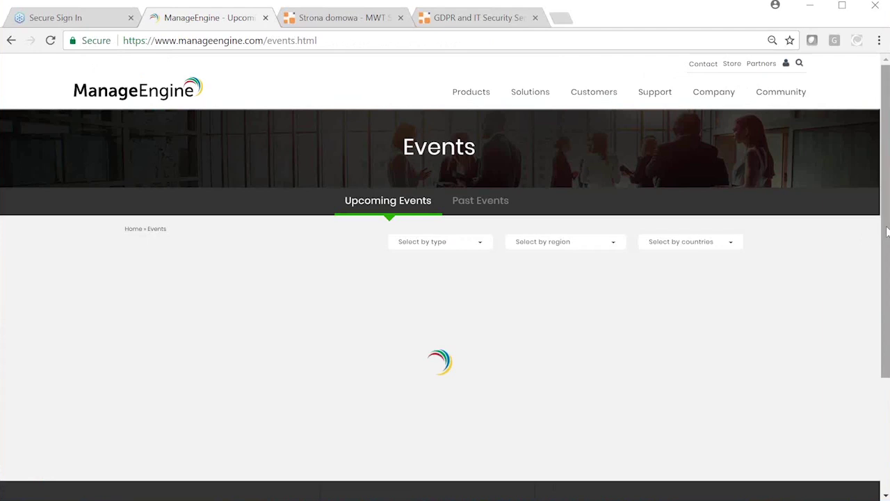
Step: View the MWT Solutions home page and its GDPR and IT Security Seminar page, and return to the 2018 World Tour slide
{"action": "left_click", "coordinate": [353, 21]}
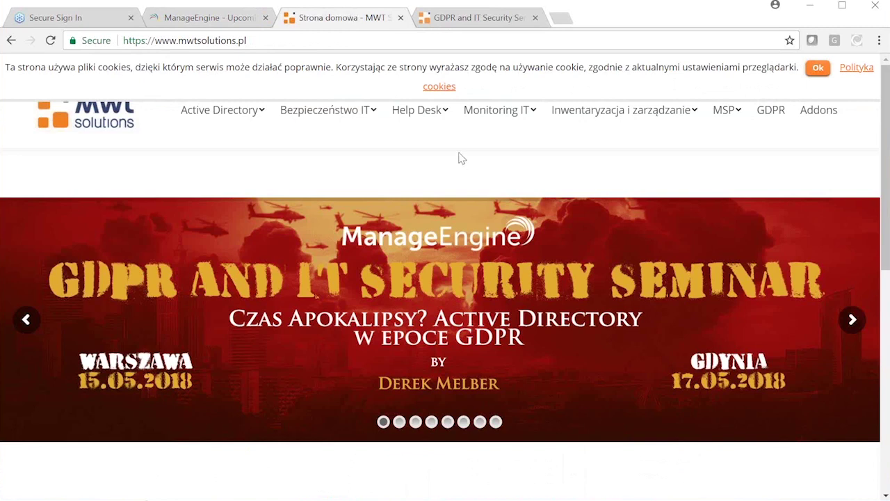
{"action": "left_click", "coordinate": [487, 21]}
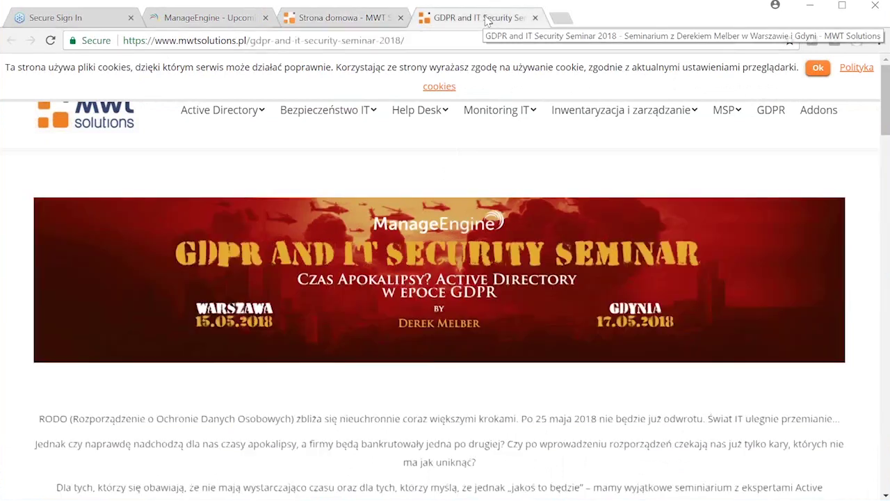
{"action": "left_click", "coordinate": [810, 10]}
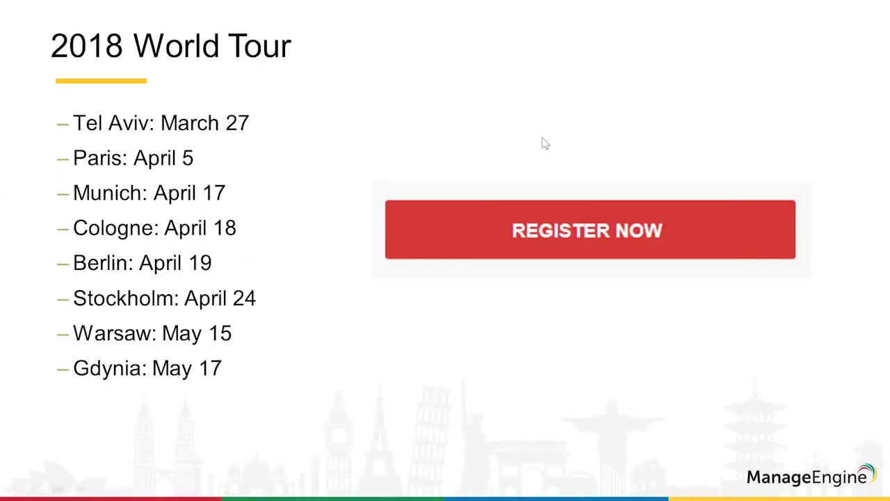